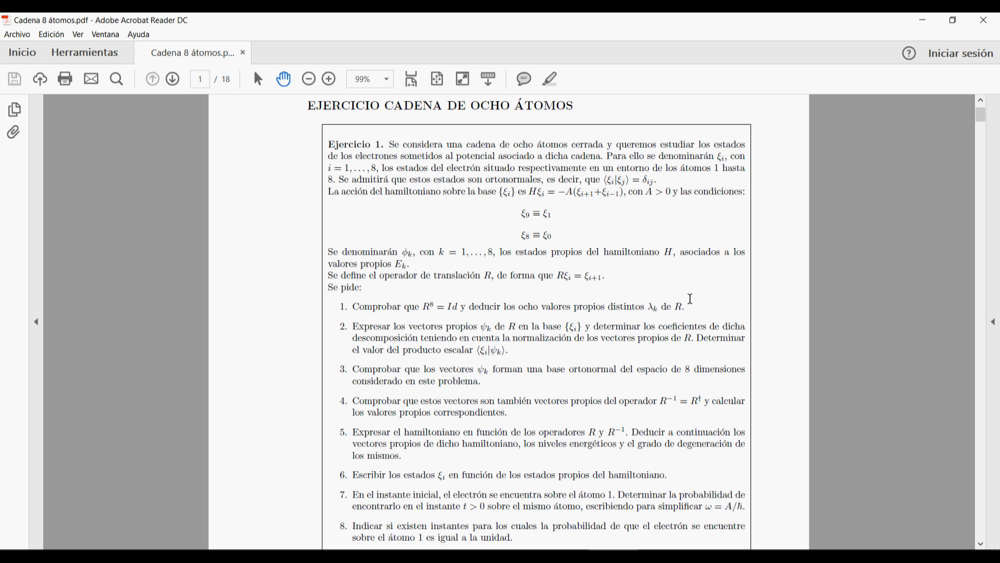
Step: Minimize the eight-atom chain exercise PDF to reveal the desktop
left_click(923, 19)
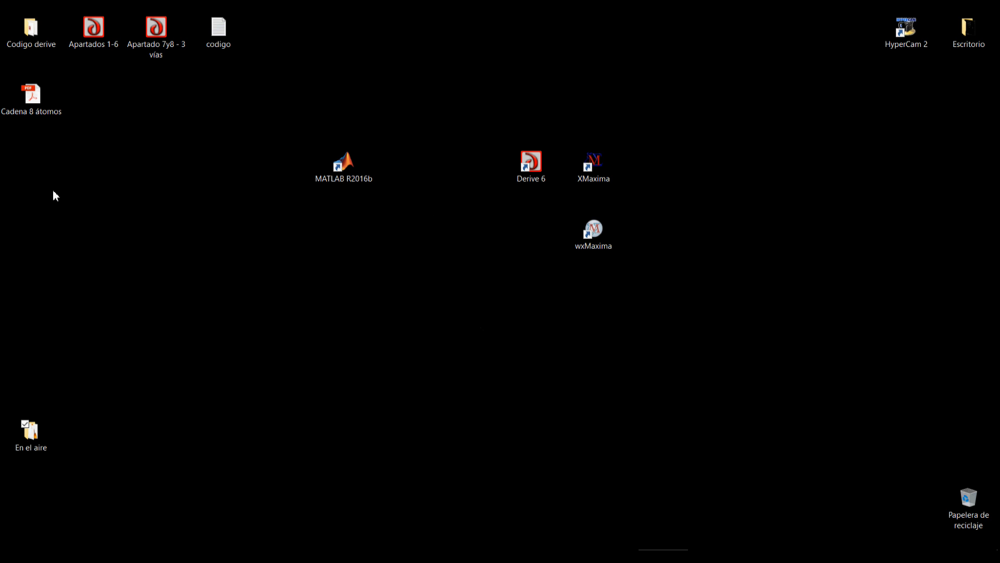
left_click_drag(23, 203, 43, 94)
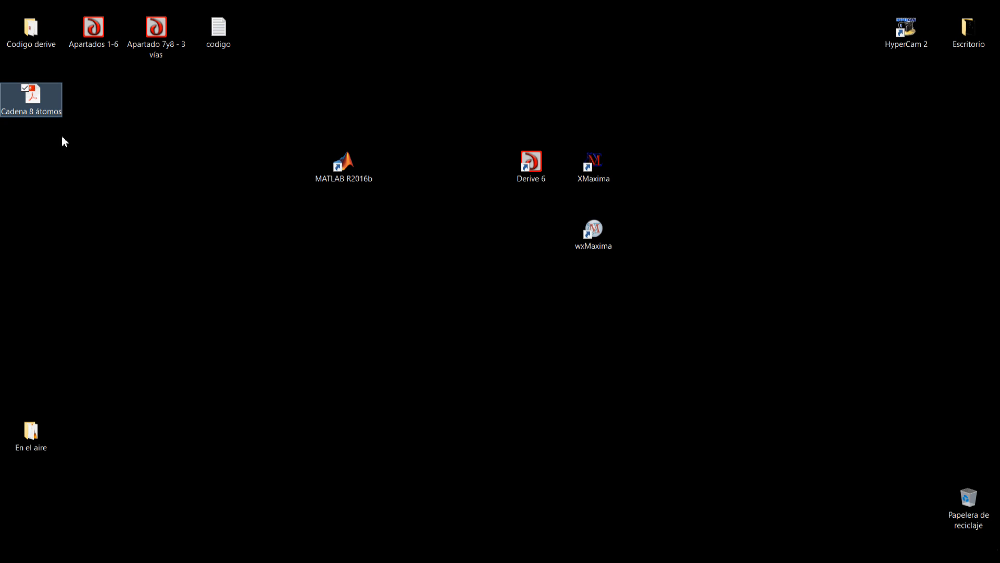
left_click_drag(95, 127, 177, 21)
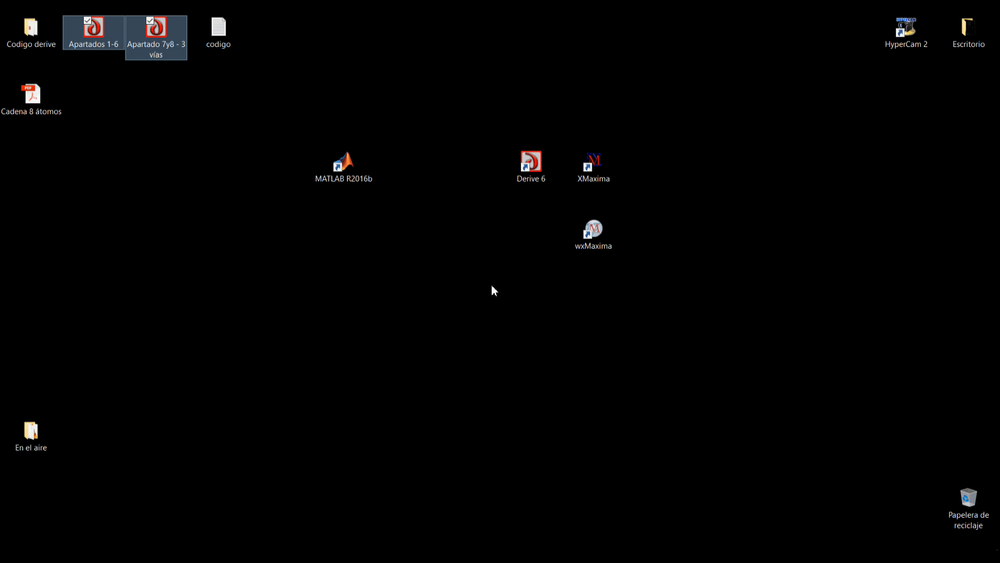
left_click(418, 336)
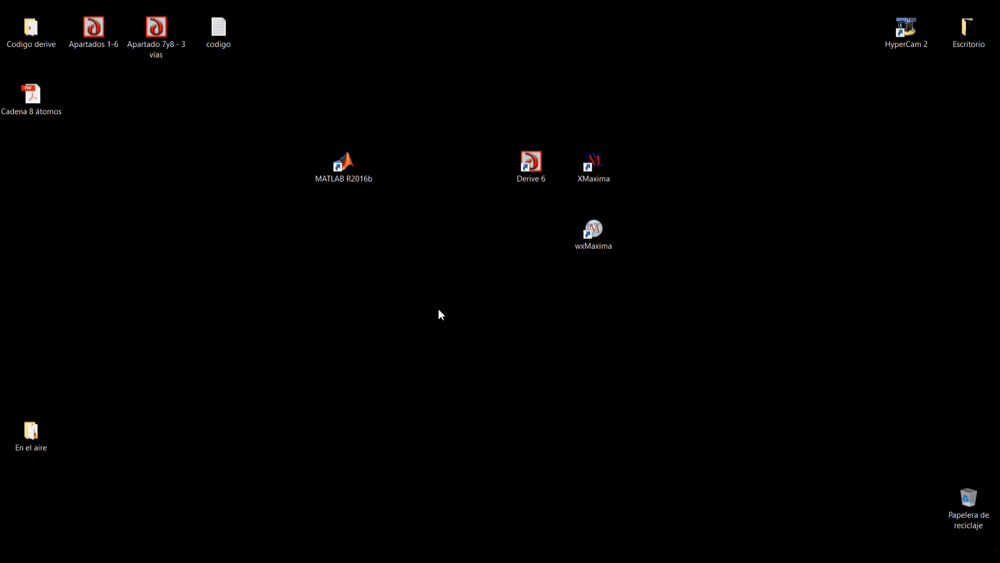
left_click_drag(274, 114, 419, 229)
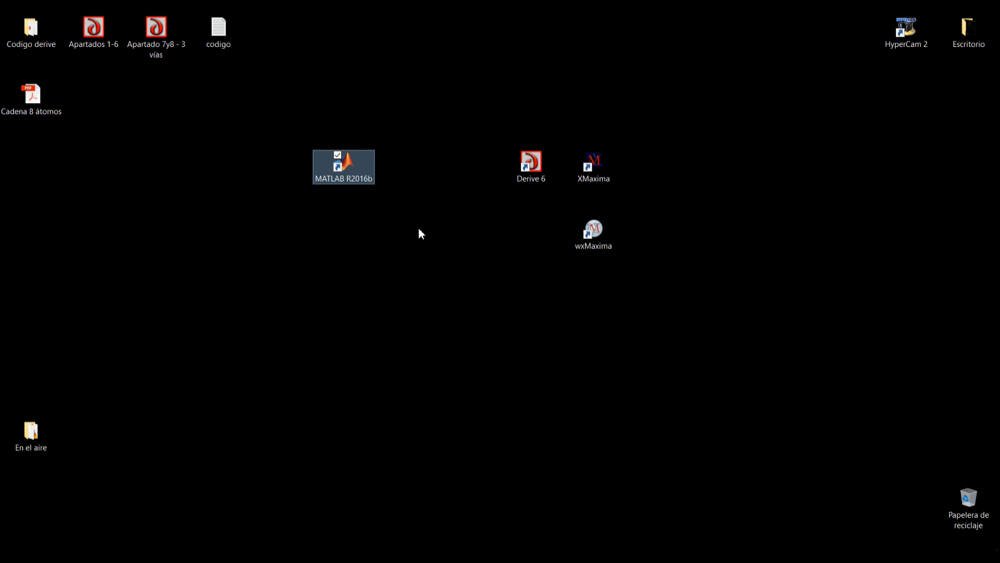
left_click(419, 229)
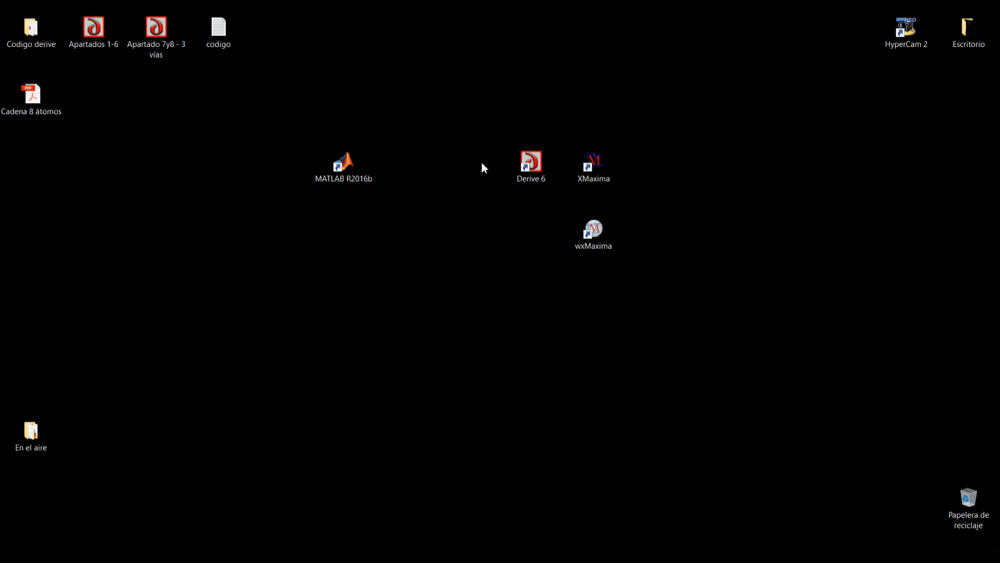
left_click_drag(483, 94, 675, 319)
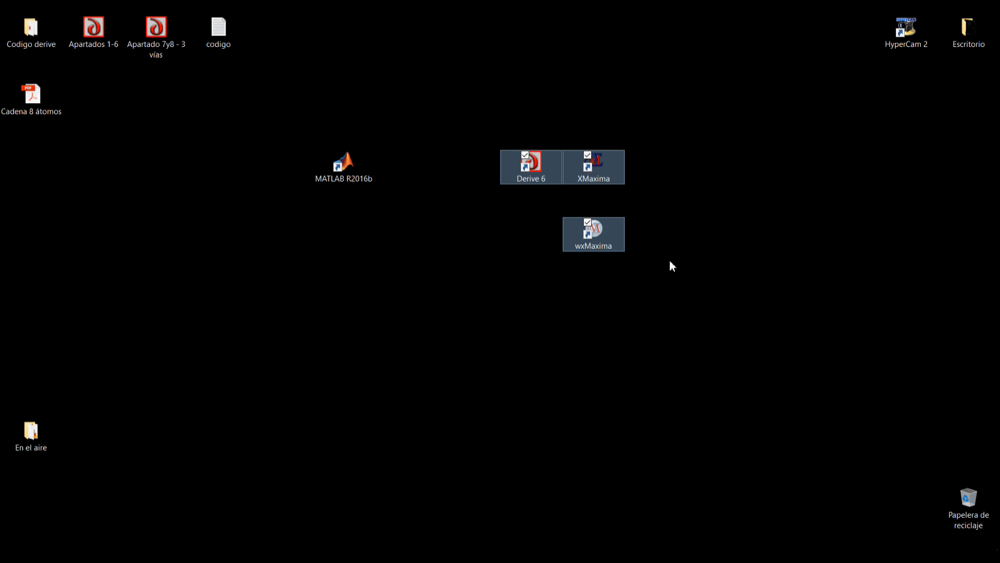
left_click(529, 167)
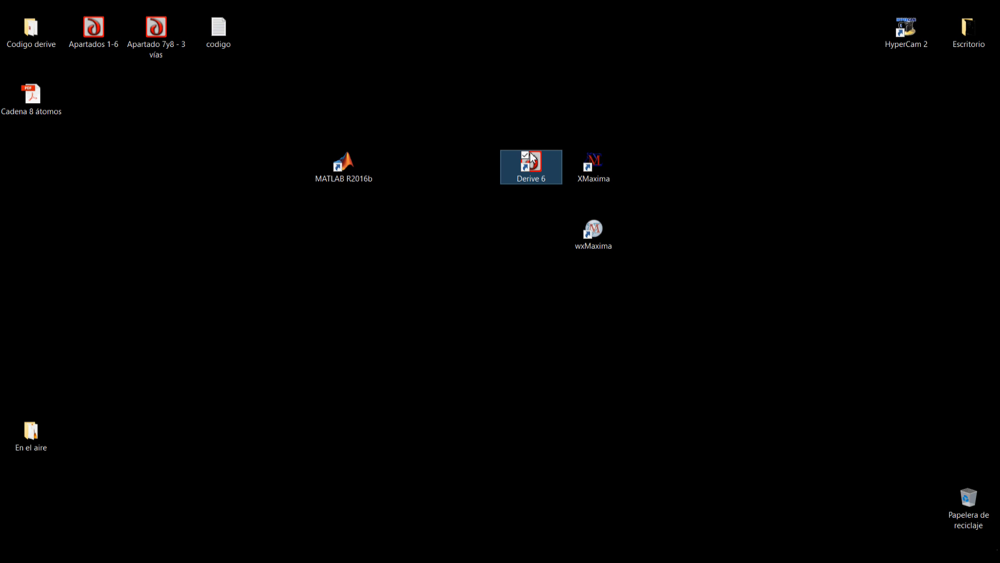
left_click_drag(594, 61, 620, 300)
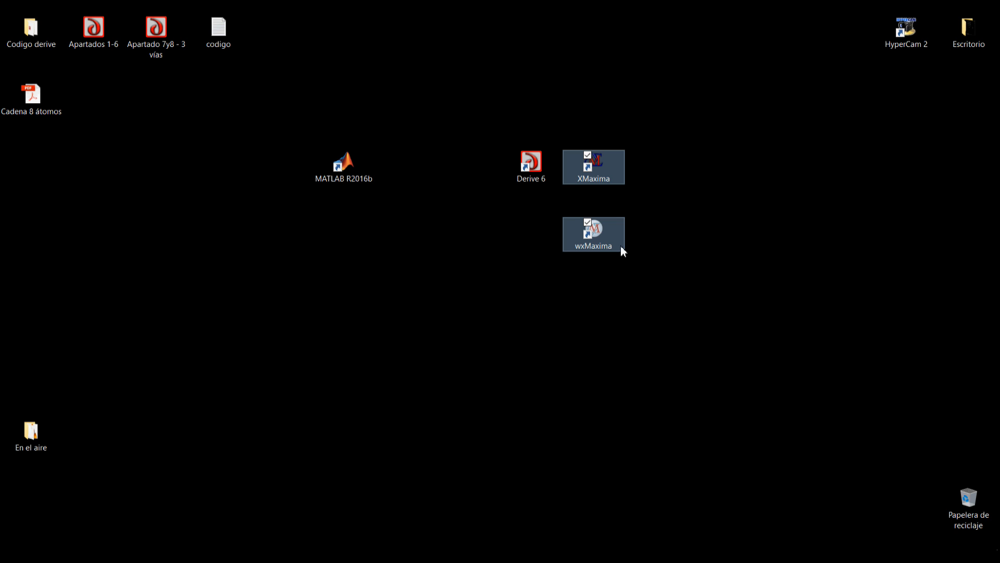
left_click(673, 191)
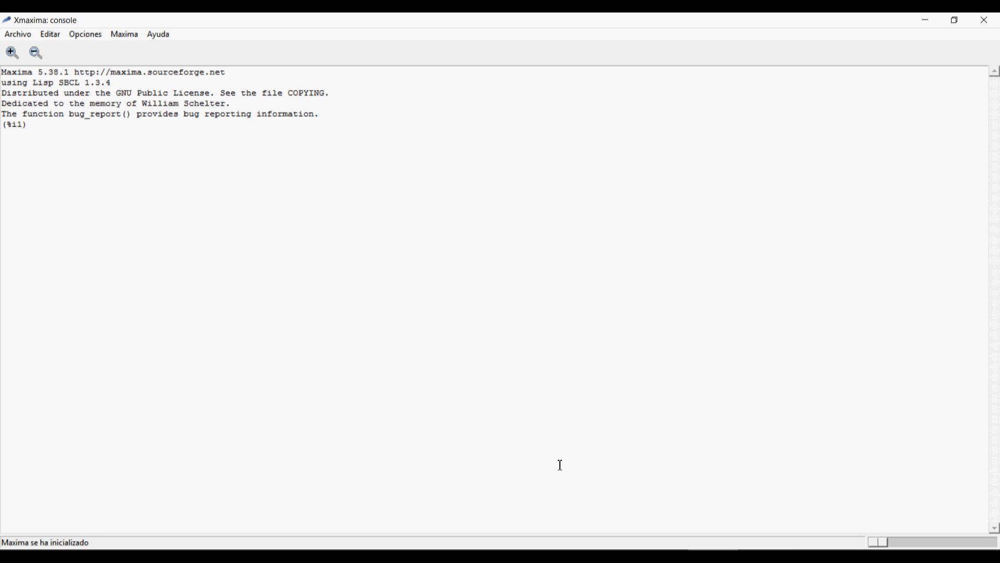
Step: Compute the derivative in the Xmaxima console by running diff(x^3+2*x,x); from the codigo notes
left_click(565, 557)
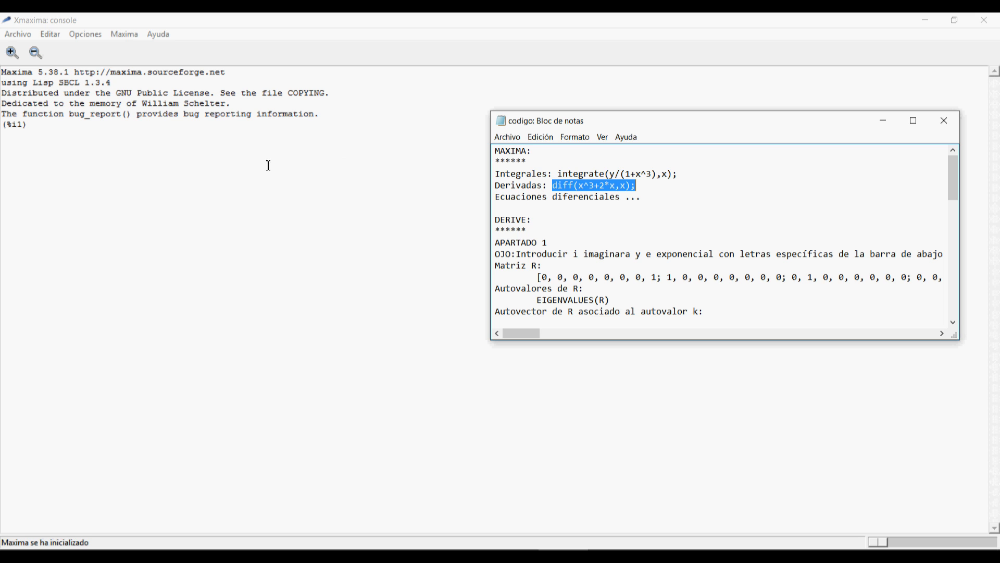
left_click(179, 158)
type("diff(x^3+2*x,x);")
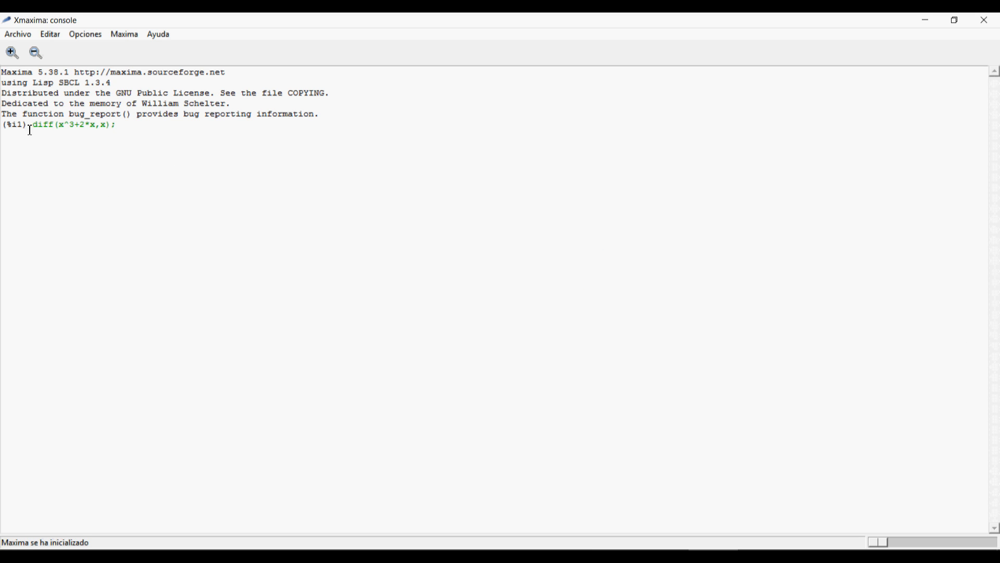
left_click_drag(60, 126, 95, 129)
double_click(103, 126)
left_click(136, 127)
key("Return")
Step: Copy integrate(y/(1+x^3),x); from the codigo notes and run it in the Xmaxima console
left_click(565, 555)
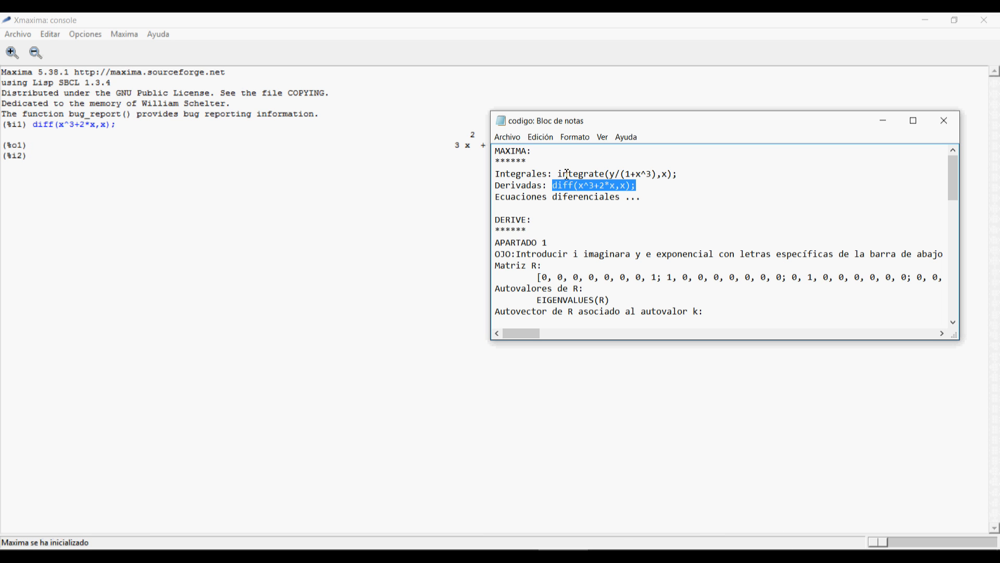
left_click_drag(557, 174, 680, 174)
key("ctrl+c")
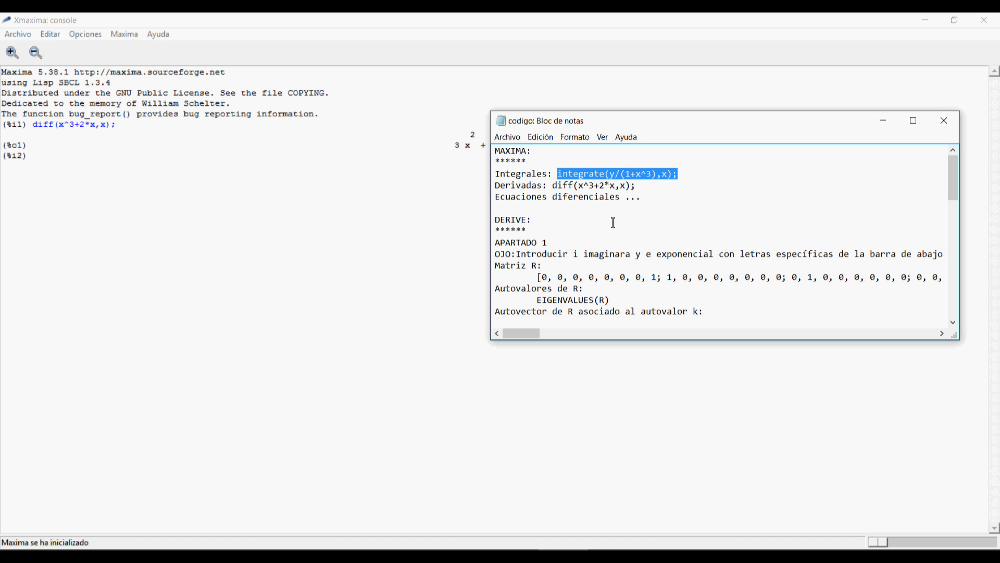
left_click(65, 165)
key("ctrl+v")
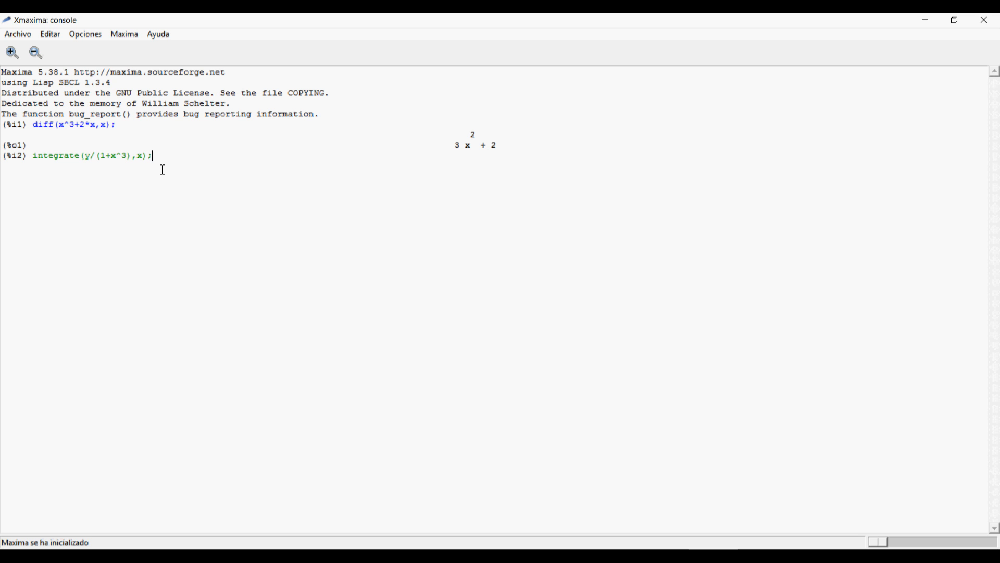
key("Return")
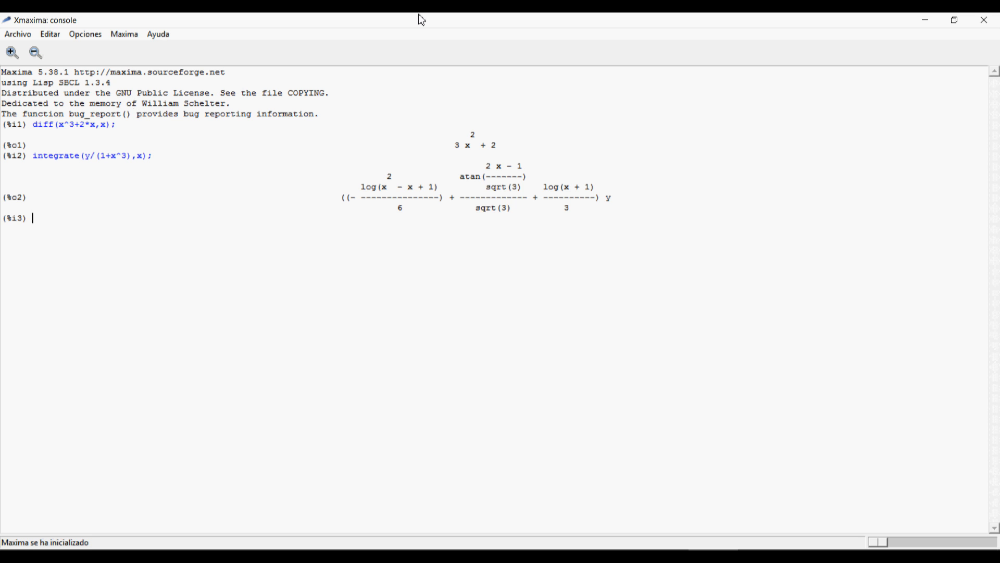
Step: Minimize the Xmaxima console and the codigo notes, and launch Derive 6 from the desktop
left_click(918, 24)
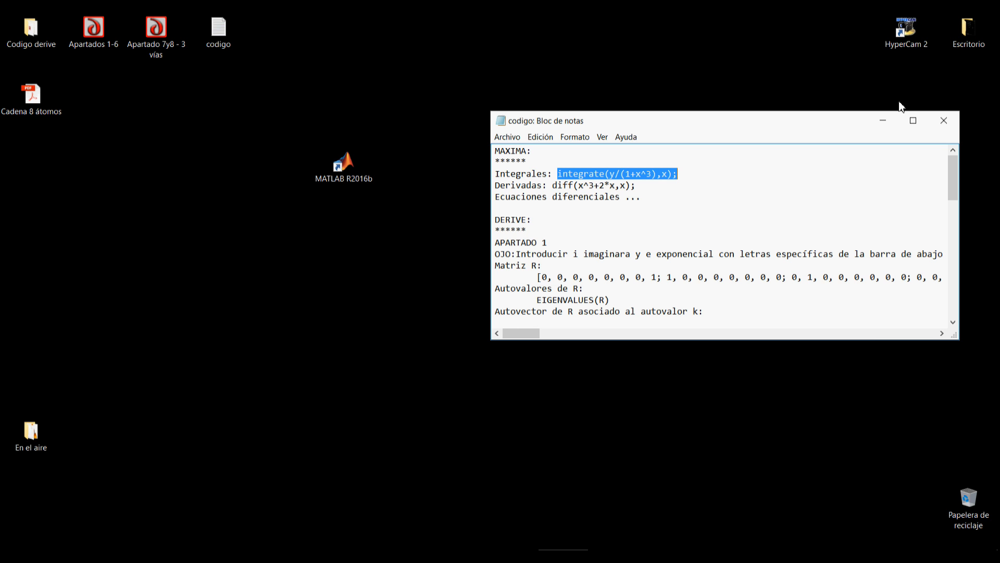
left_click(883, 120)
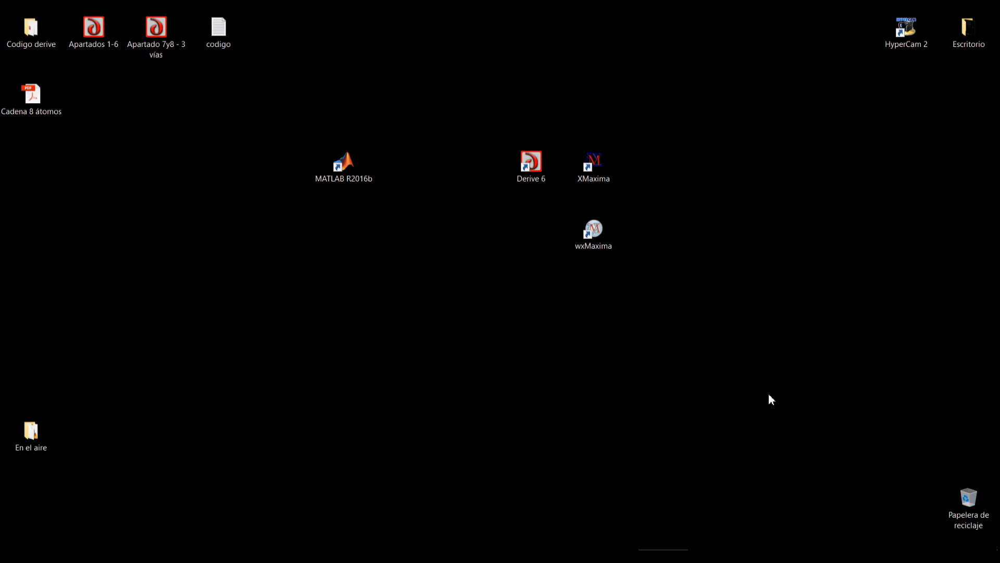
left_click(719, 556)
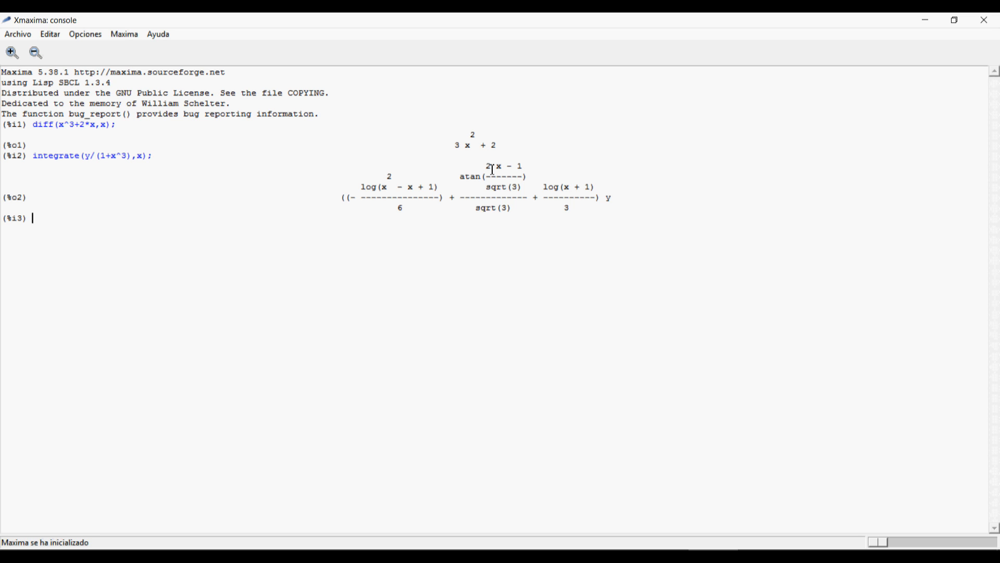
left_click(926, 21)
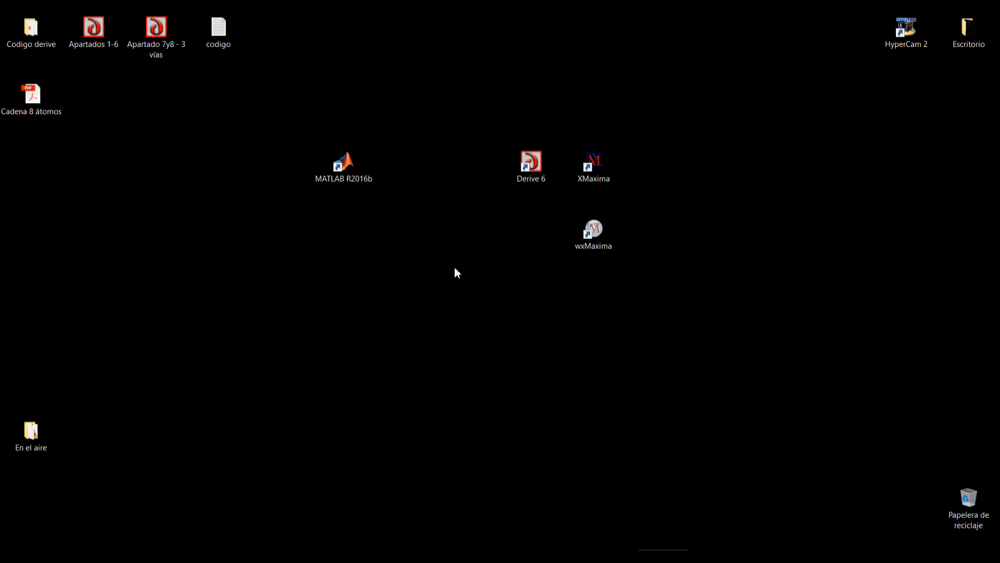
double_click(541, 160)
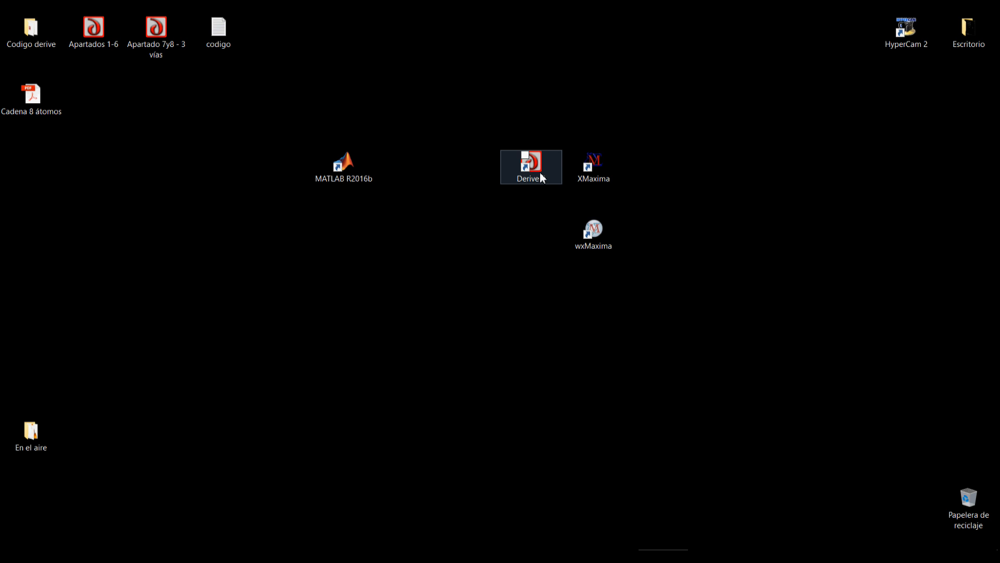
key("Return")
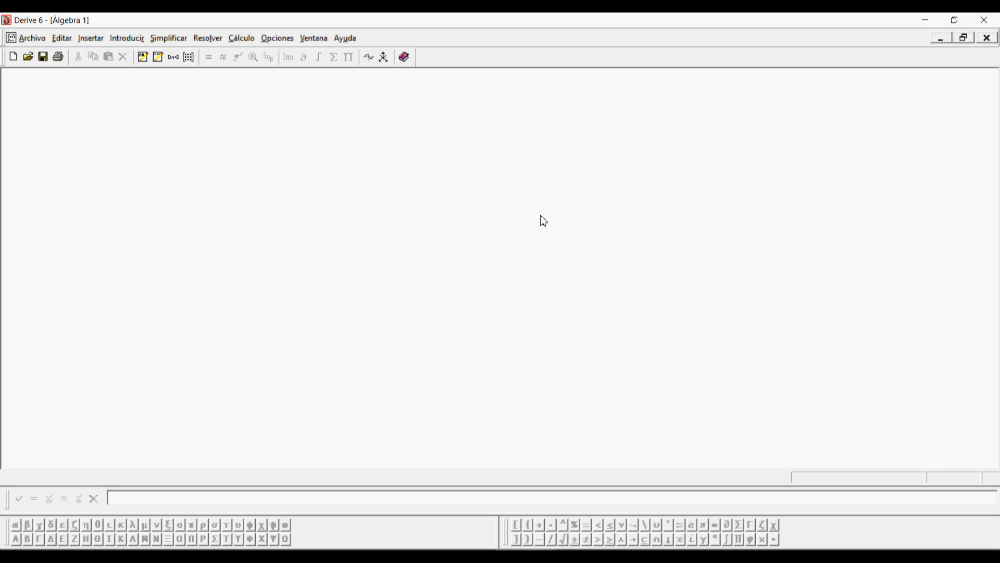
Step: Add the expressions x+y=1 and psi=x to the empty algebra worksheet
left_click(359, 499)
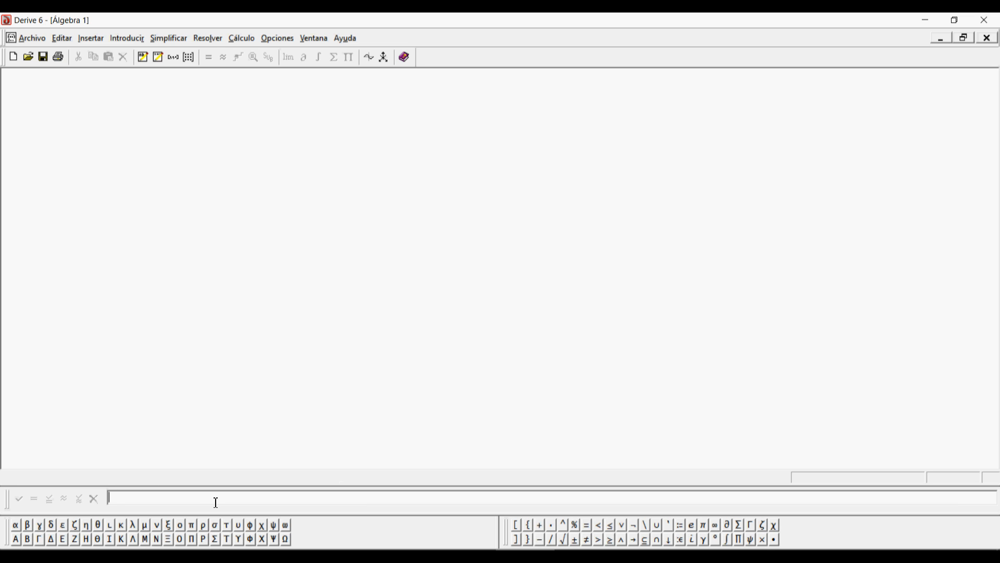
type("x+y=1")
key("Return")
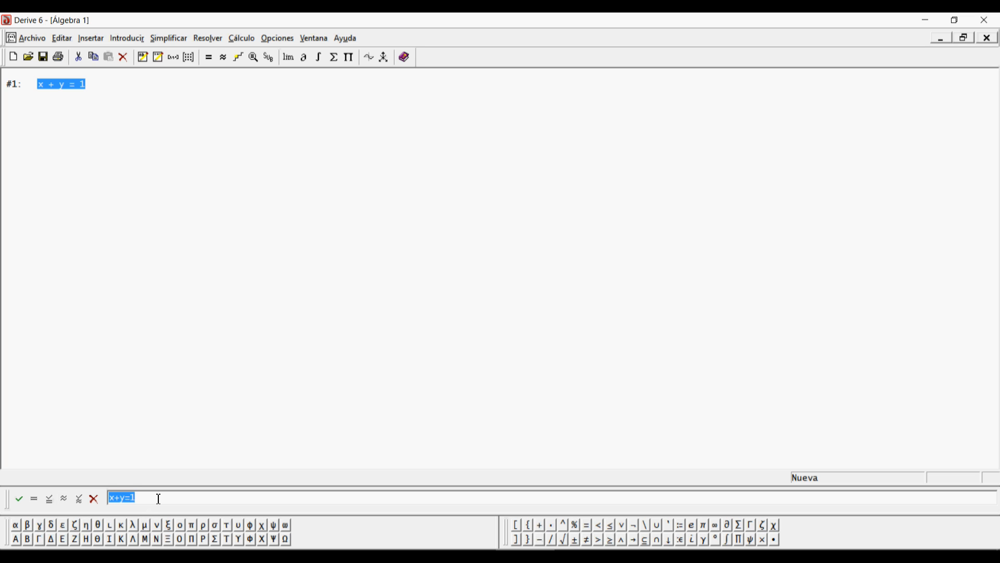
type("psi=x")
key("Return")
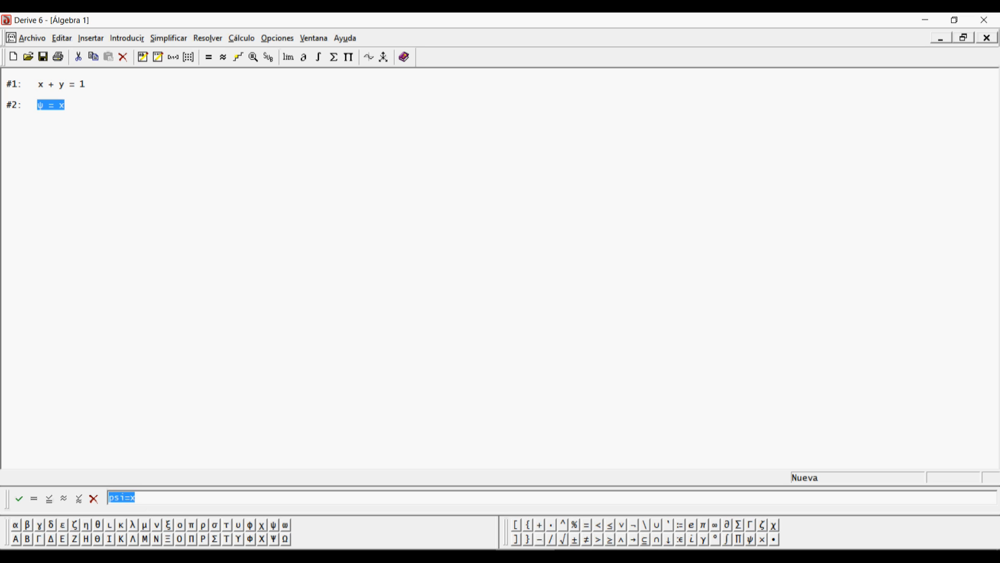
Step: Clear the expression entry line and add Euler's number to the worksheet as #e
left_click(172, 502)
type(";")
key("BackSpace")
key("BackSpace")
key("BackSpace")
key("BackSpace")
key("BackSpace")
key("BackSpace")
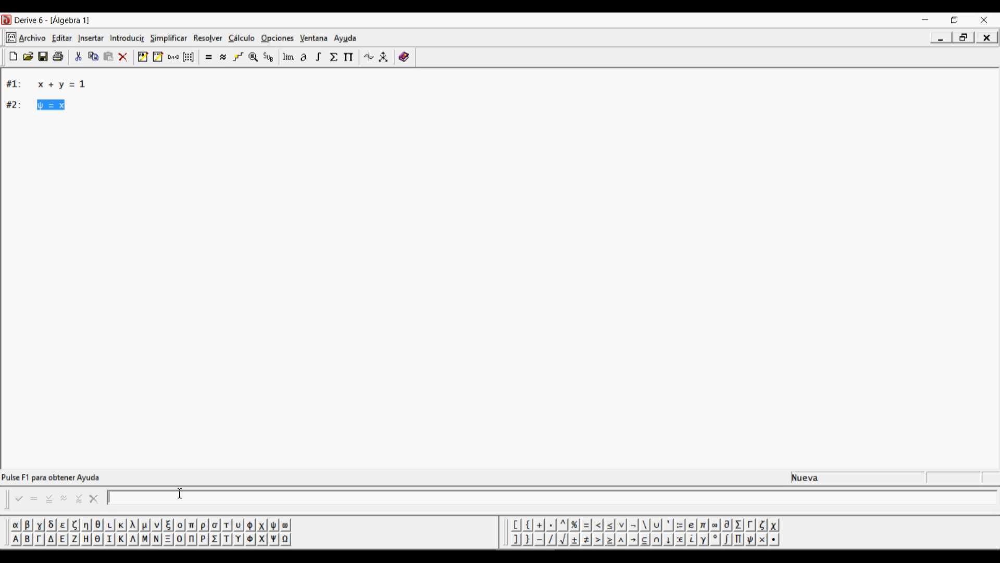
type("#e")
key("Return")
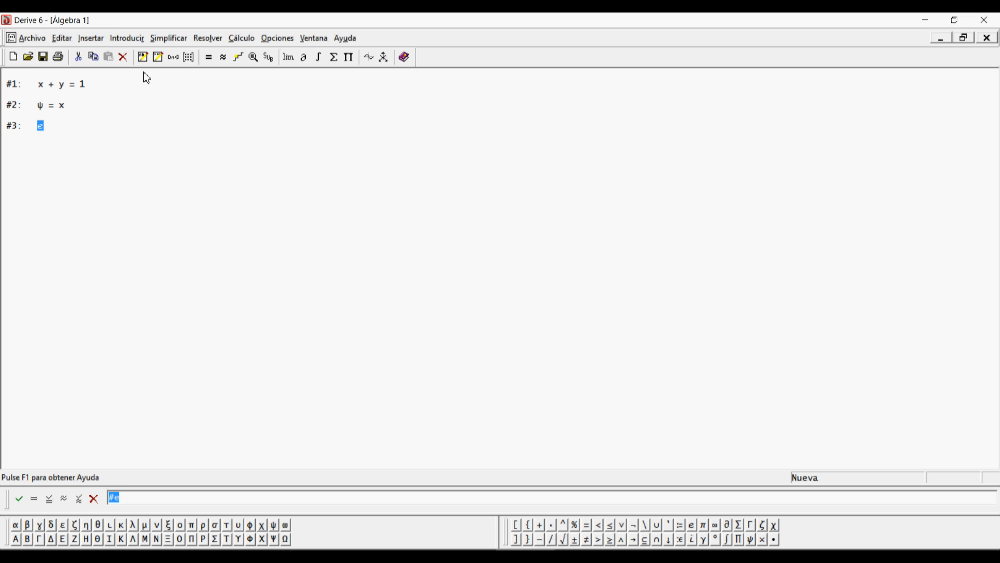
left_click(165, 41)
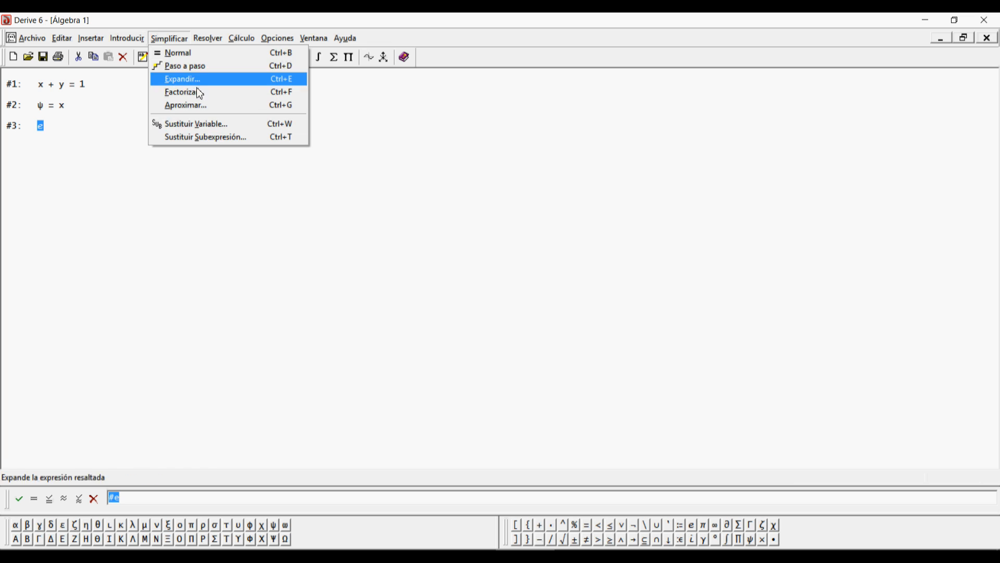
mouse_move(205, 43)
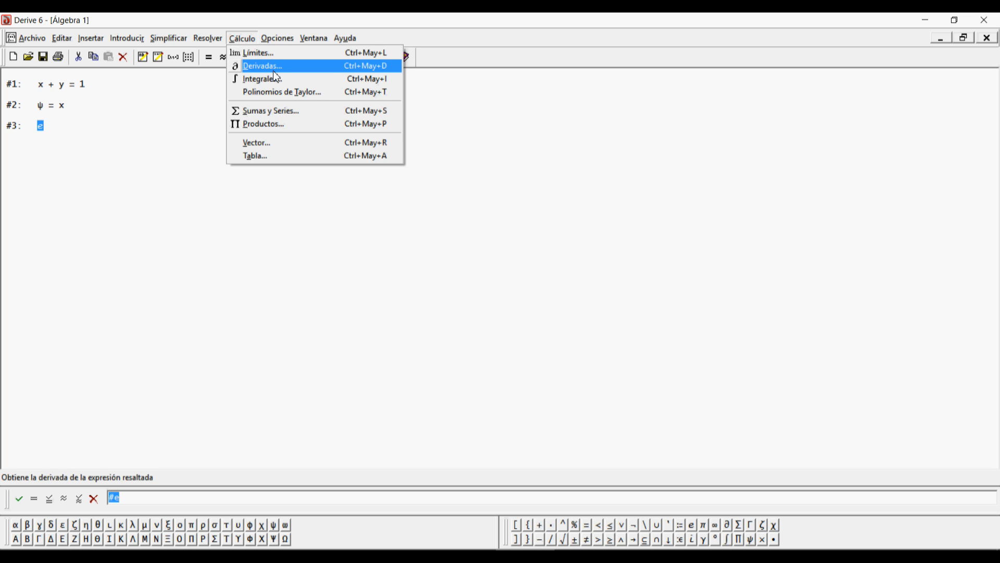
mouse_move(173, 38)
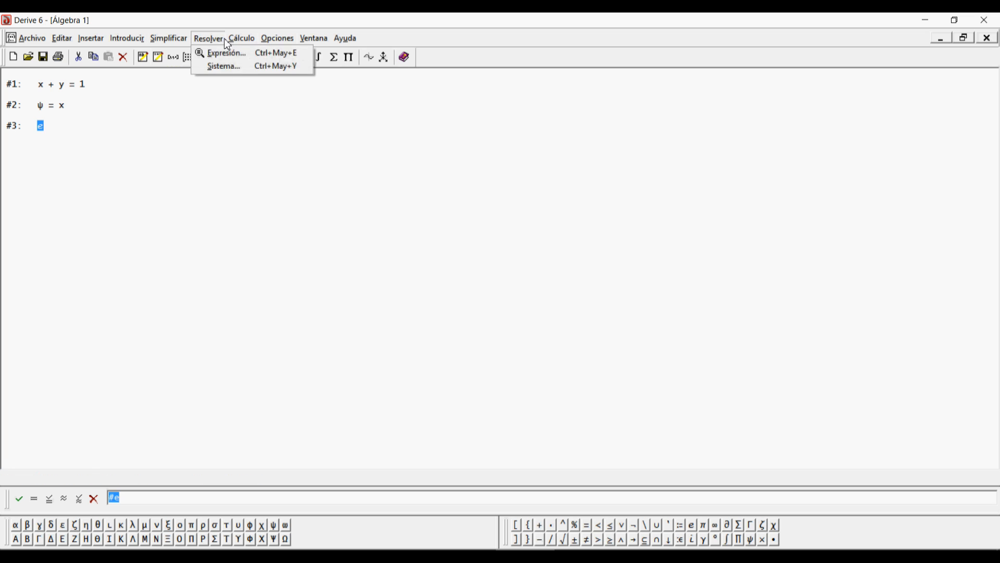
left_click(62, 110)
left_click(69, 91)
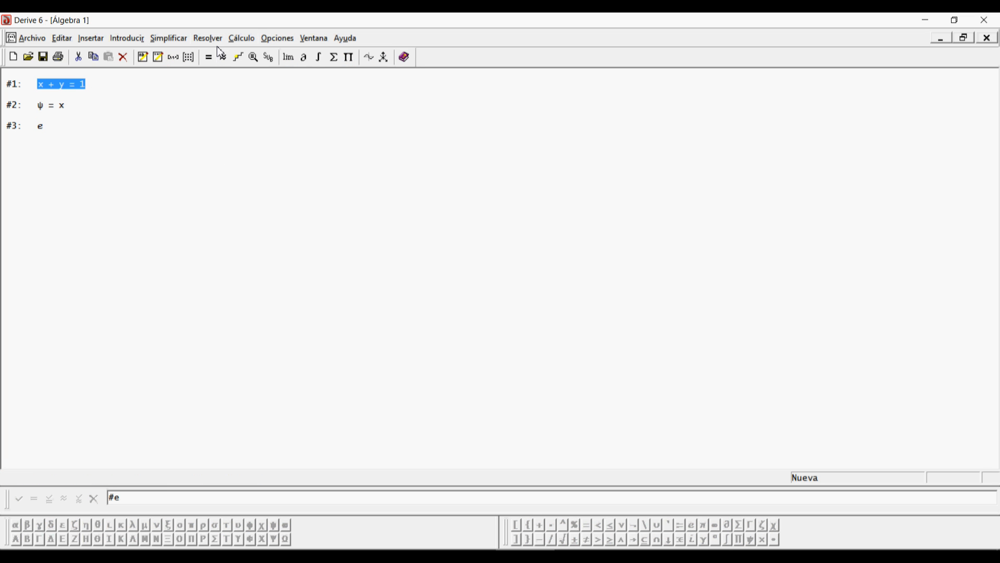
Step: Insert a text object reading "texto" directly below the expression ψ = x
left_click(61, 106)
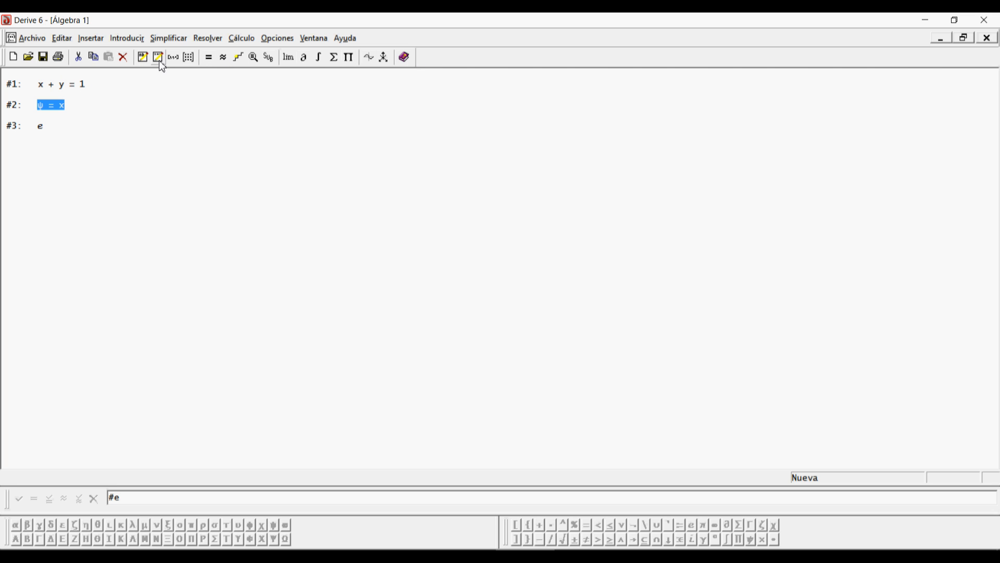
left_click(144, 62)
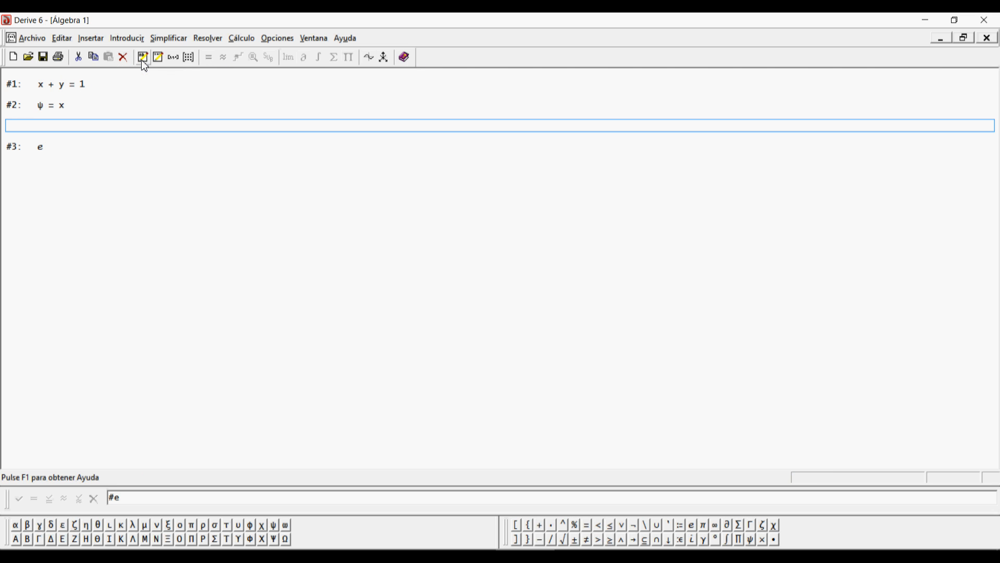
type("texto")
Step: Delete the expression e below the text object
left_click(368, 57)
left_click(330, 57)
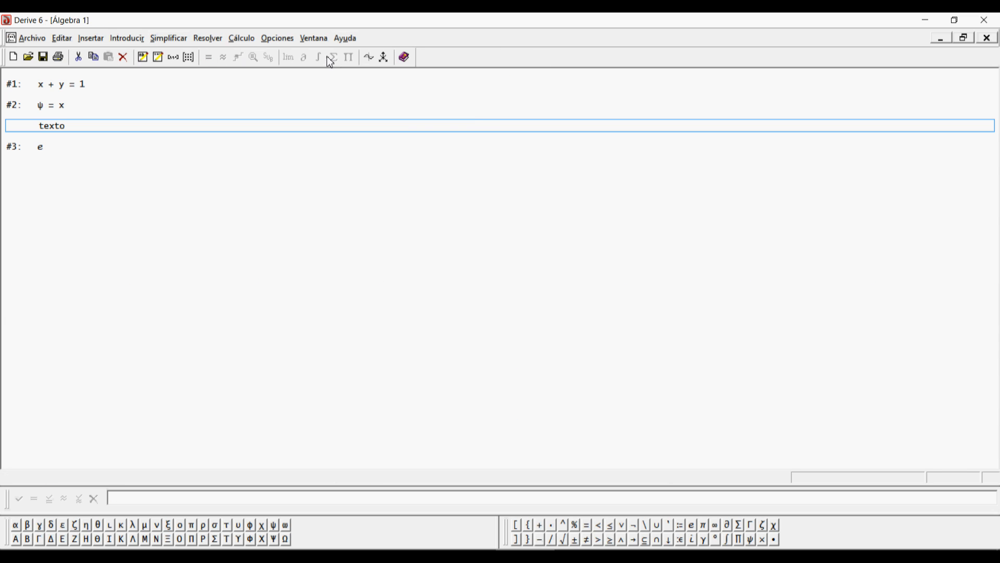
left_click(384, 59)
left_click(363, 66)
left_click(38, 148)
key("Delete")
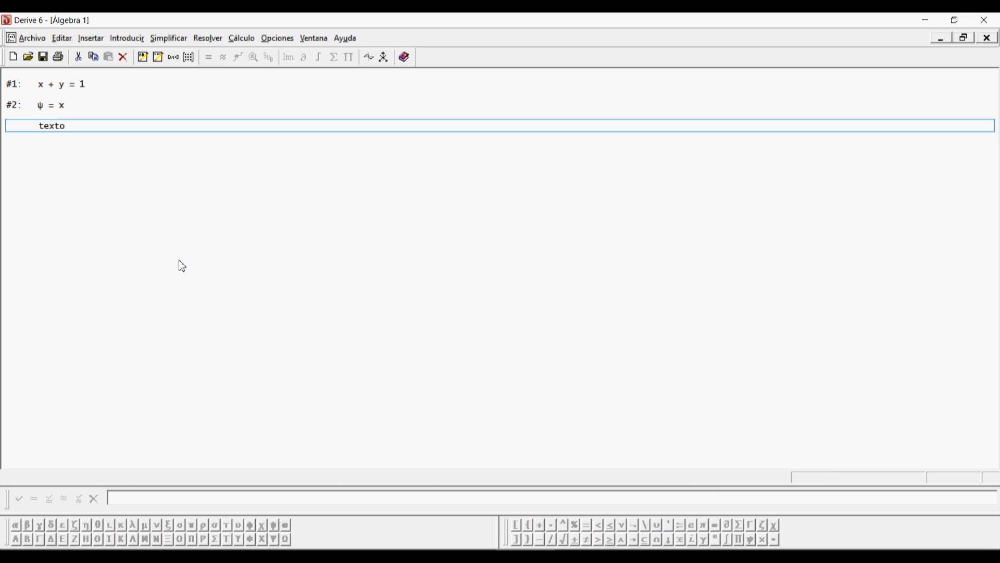
Step: Delete the text object and the remaining expressions above it, clearing the worksheet
key("Delete")
key("Delete")
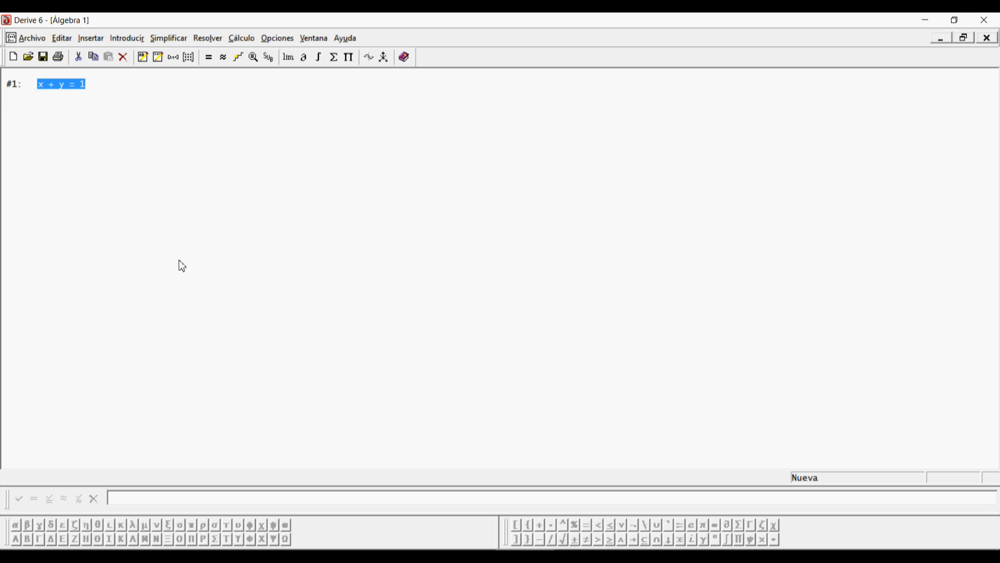
key("Delete")
Step: Add the equation x^2+x=1 to the empty worksheet
left_click(174, 500)
type("x^2+x=1")
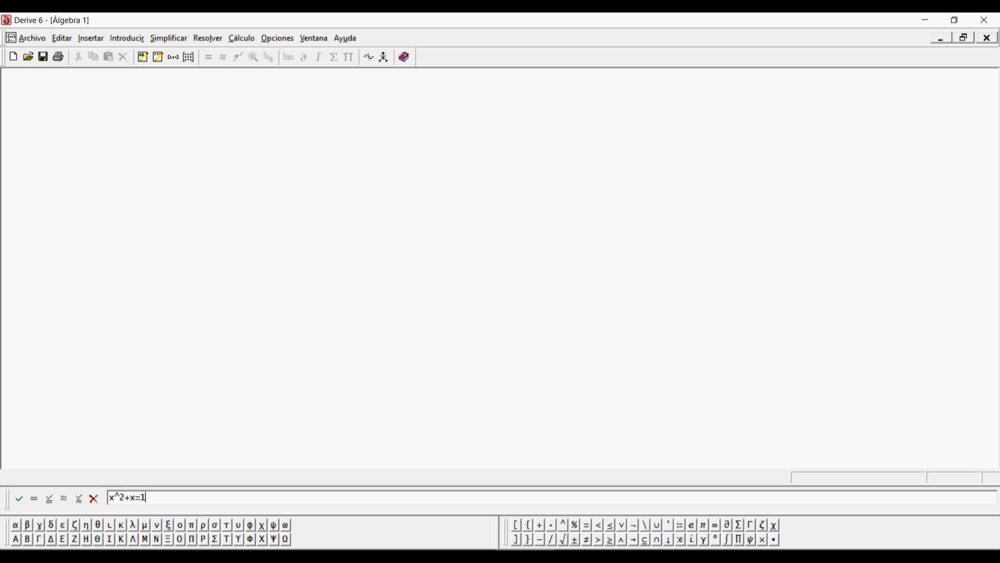
key("Return")
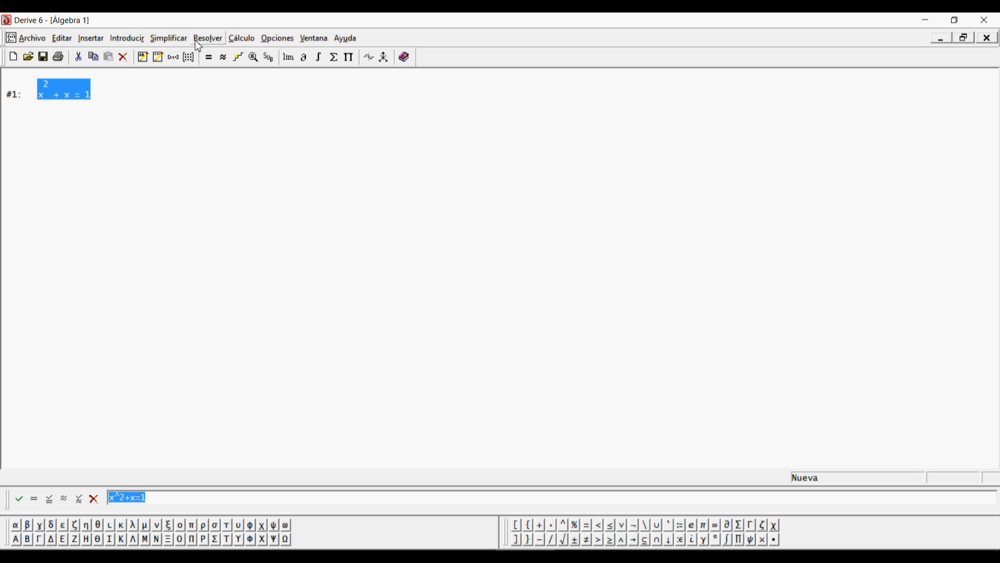
Step: Solve x^2+x=1 for x with the algebraic method over the real domain and approximate the result numerically
left_click(207, 38)
left_click(214, 51)
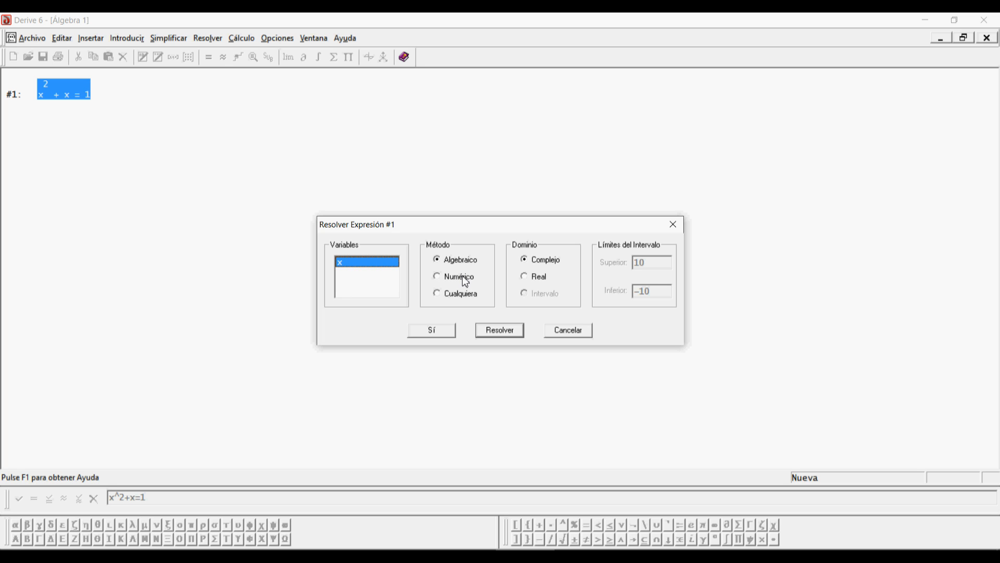
left_click(539, 278)
left_click(437, 332)
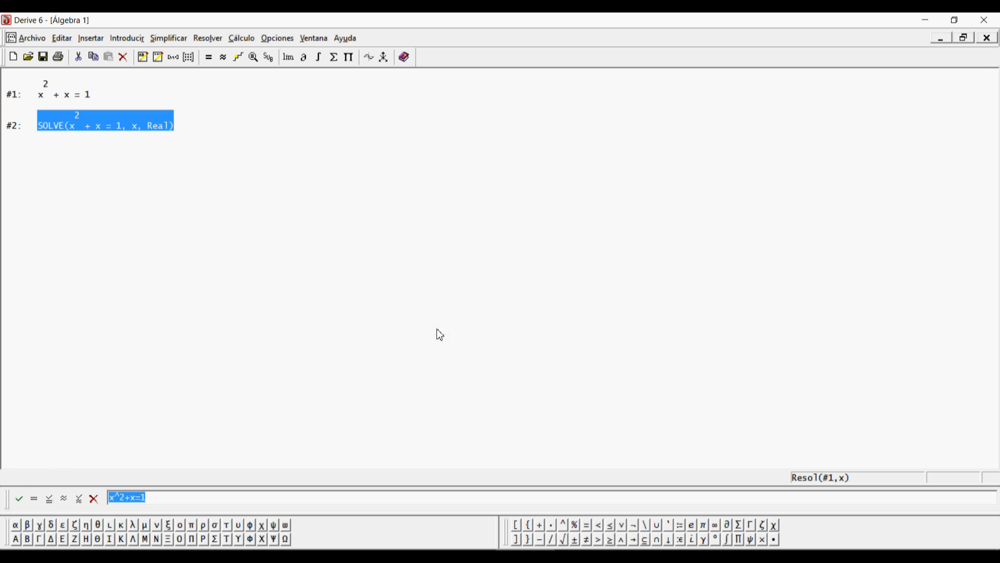
left_click(230, 59)
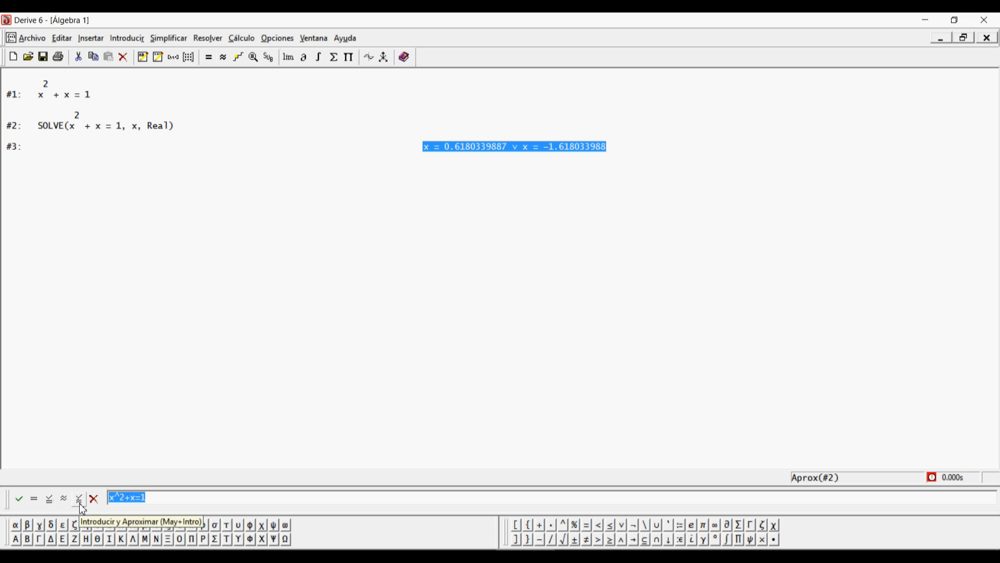
Step: Add the equations #e^x*y+x^2=2 and x*y+1/x=5 to the worksheet
key("BackSpace")
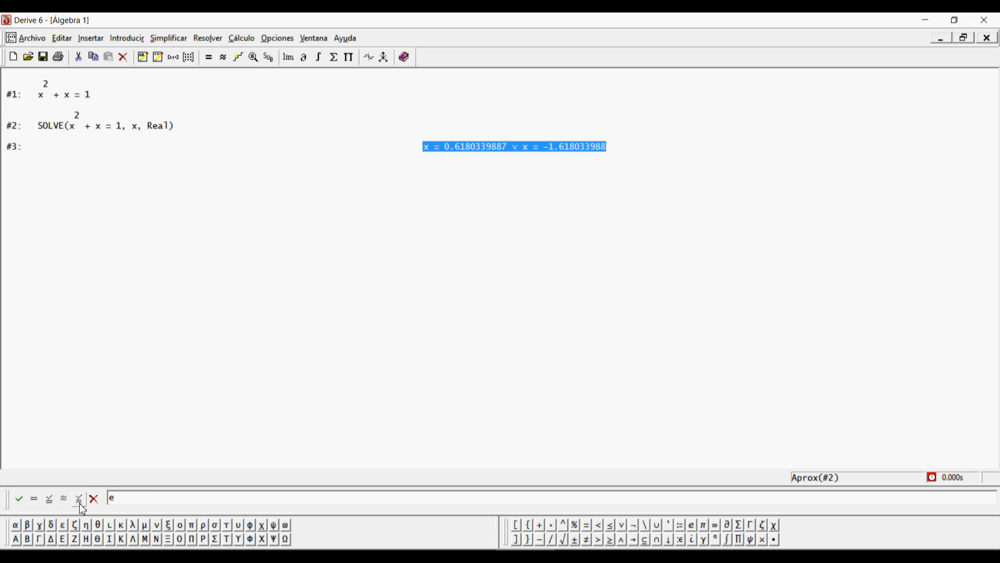
type("#e^x*y+x^2=2")
key("Return")
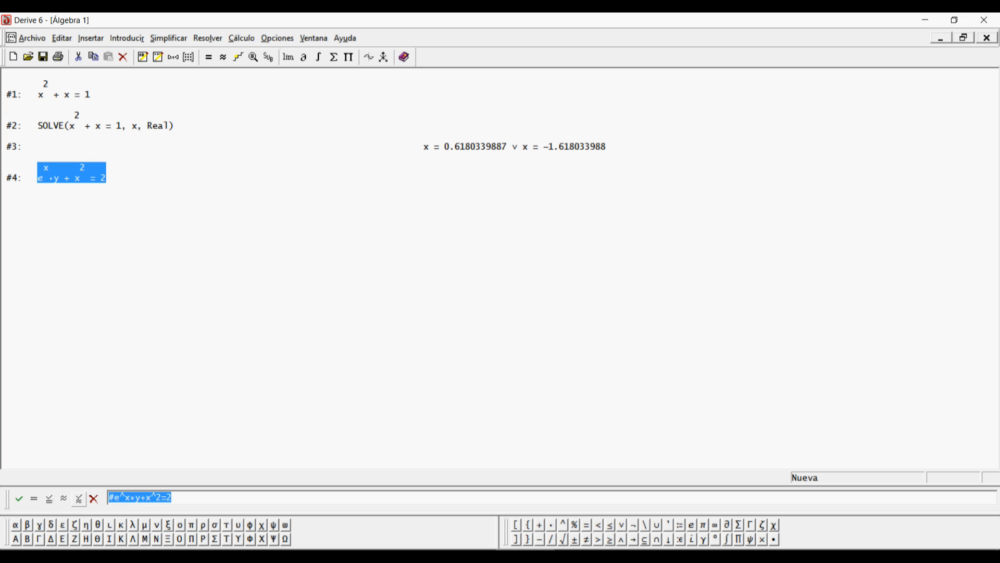
left_click_drag(123, 499, 93, 502)
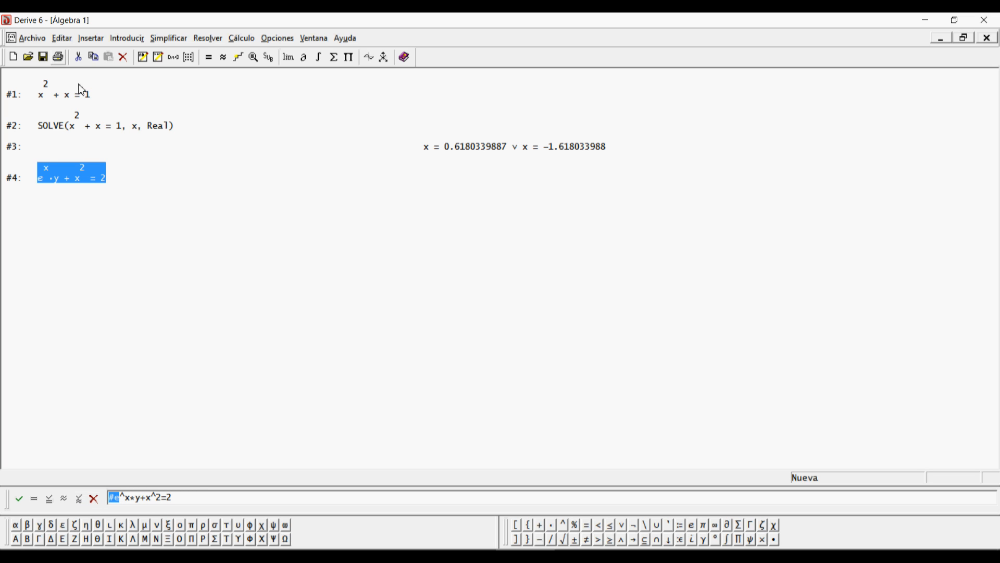
left_click_drag(183, 499, 77, 503)
type("x")
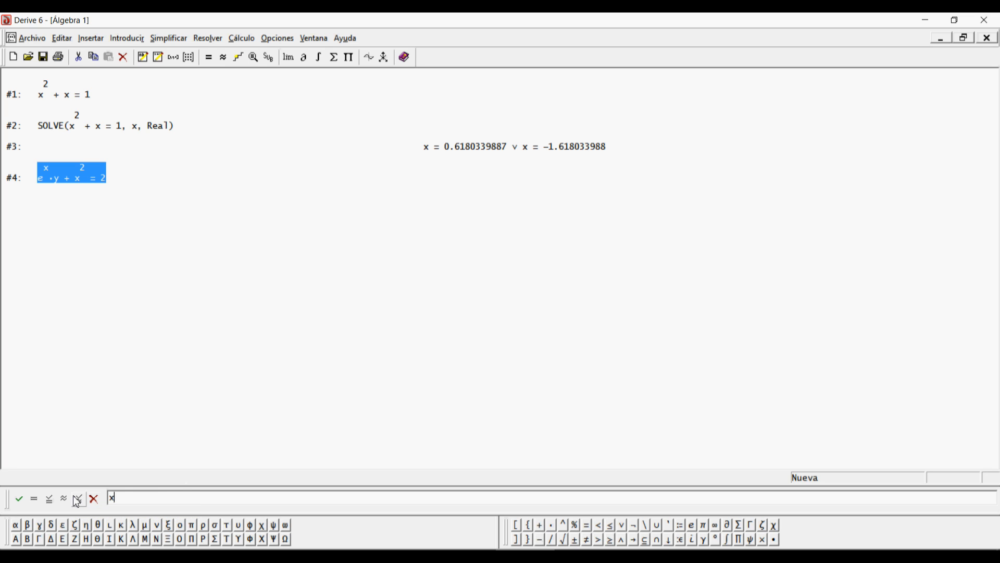
type("*y+1/x=5")
key("Return")
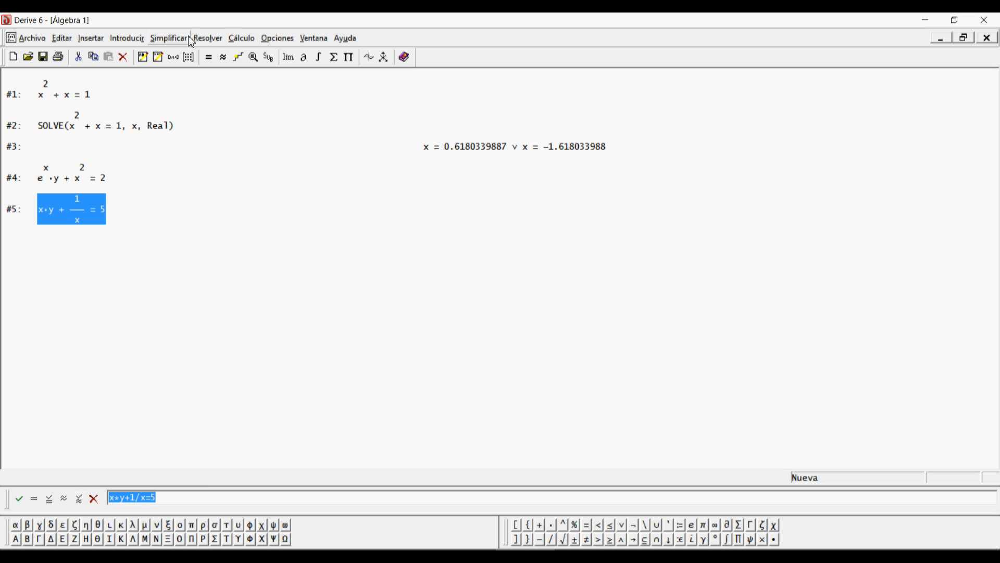
Step: Start solving a system of two equations and insert worksheet expression #4, e^x·y + x^2 = 2, as its first equation
left_click(214, 41)
left_click(219, 64)
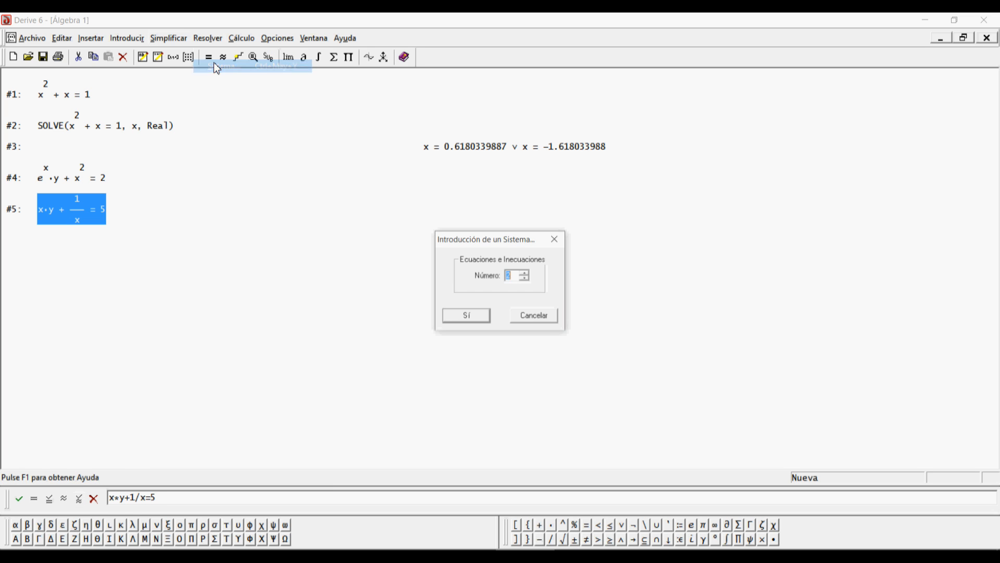
left_click(468, 316)
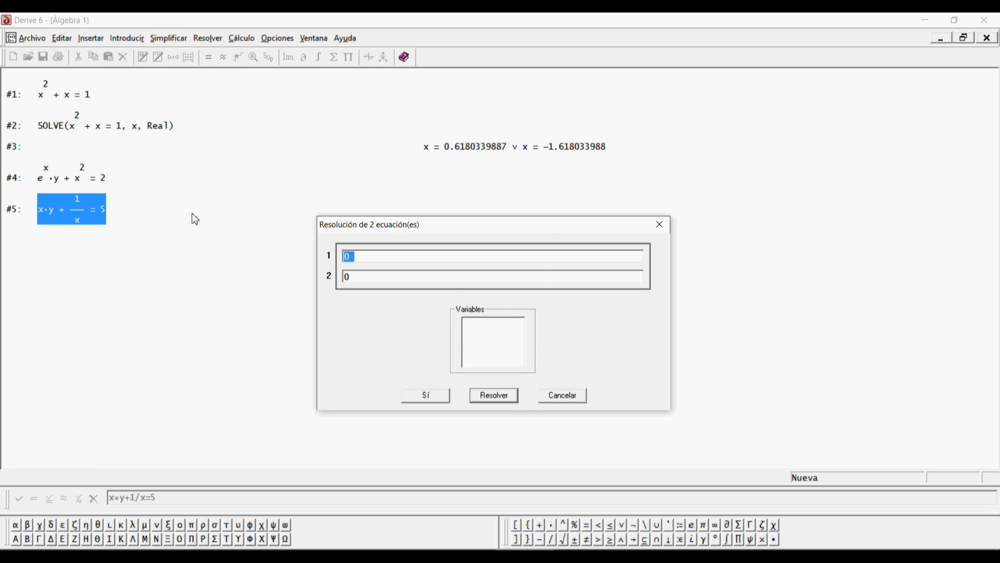
left_click(58, 178)
left_click(72, 218)
left_click(72, 176)
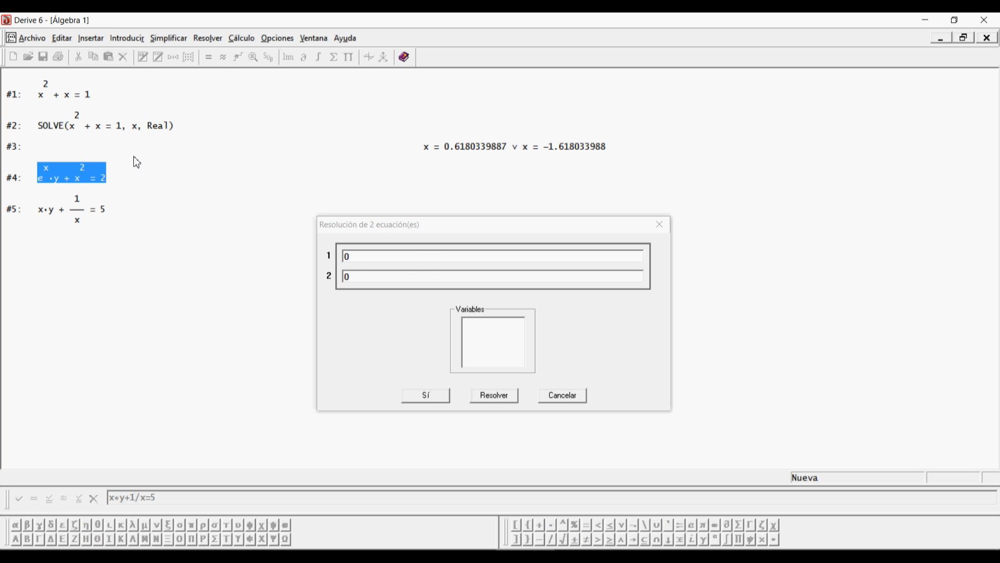
left_click(386, 232)
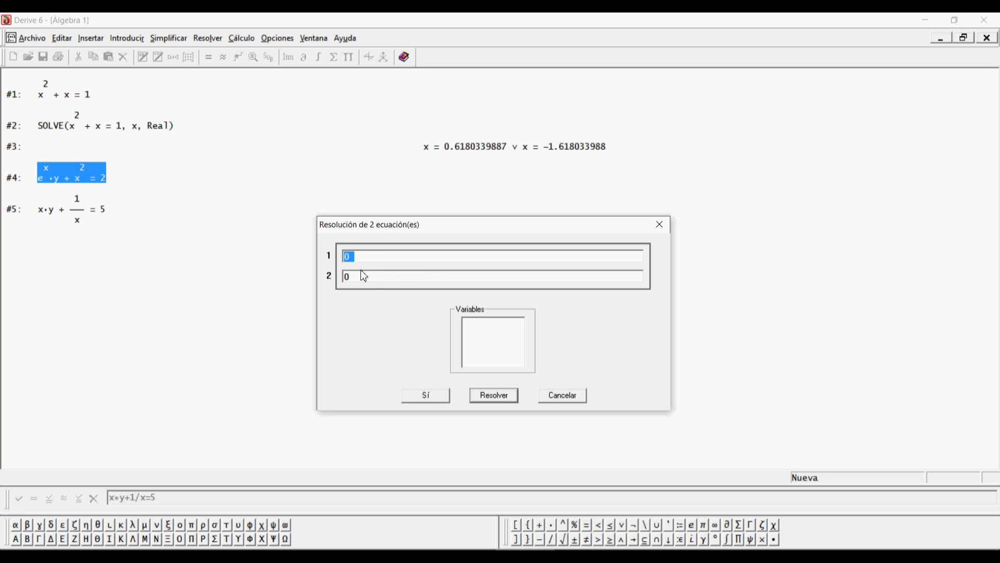
left_click_drag(433, 228, 446, 157)
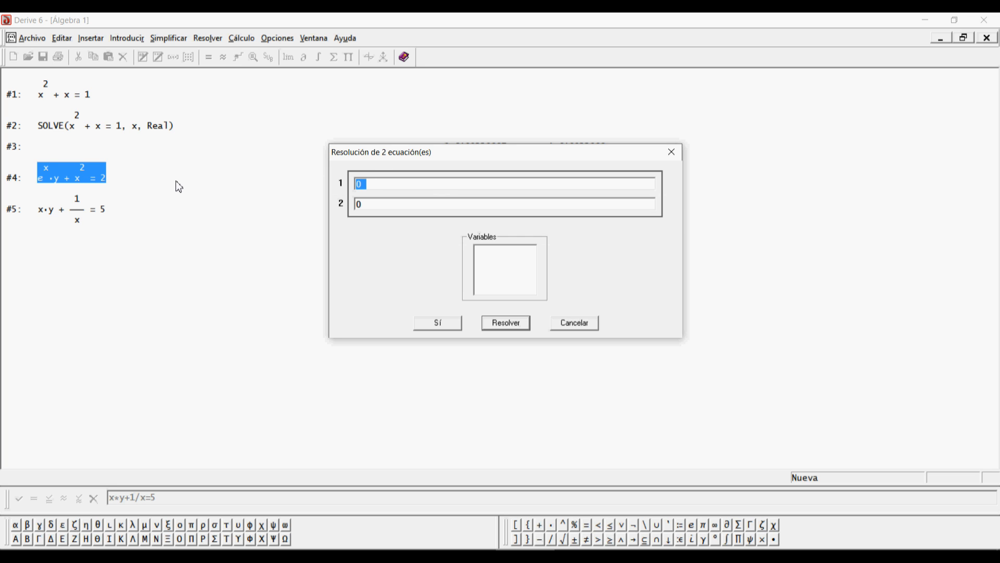
left_click(73, 211)
left_click(78, 178)
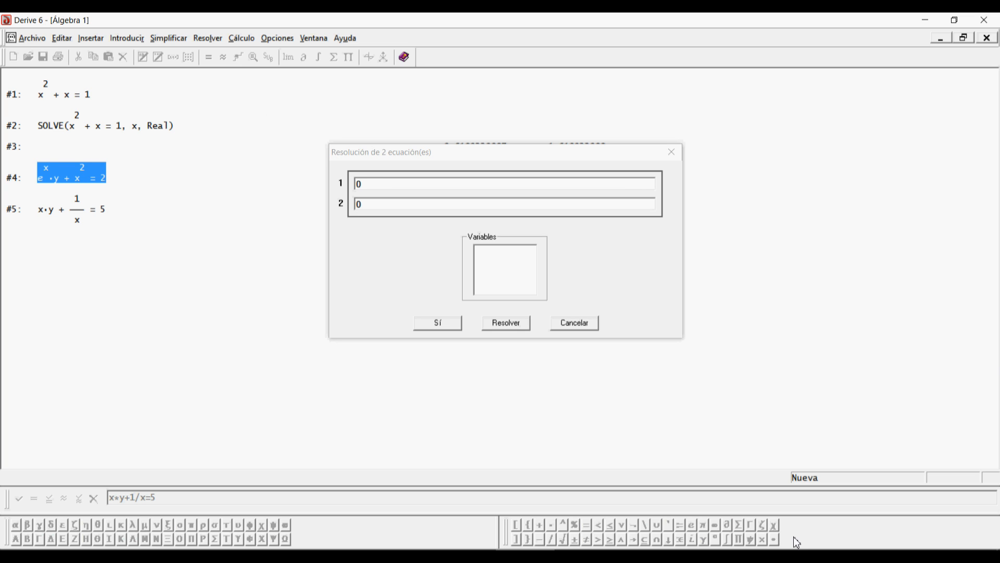
left_click(379, 186)
key("F3")
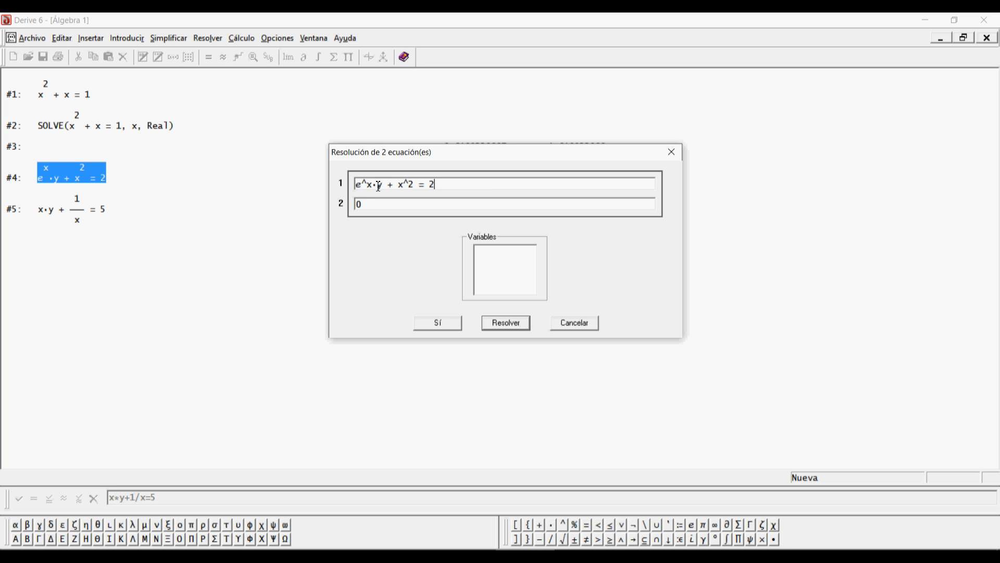
Step: Insert x·y + 1/x = 5 as the second equation and approximate the system's solution for x and y
left_click(92, 218)
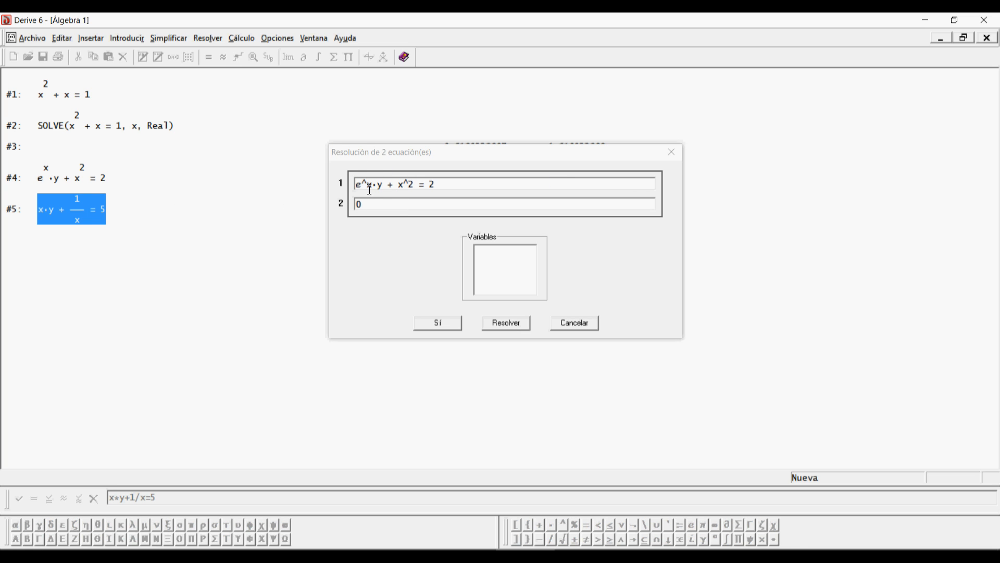
left_click(436, 208)
key("F3")
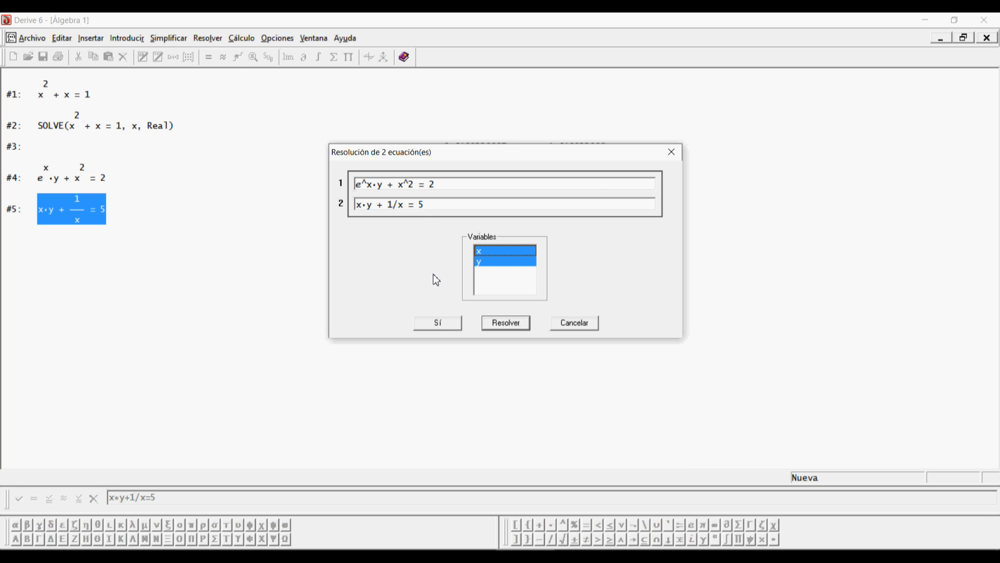
left_click(445, 322)
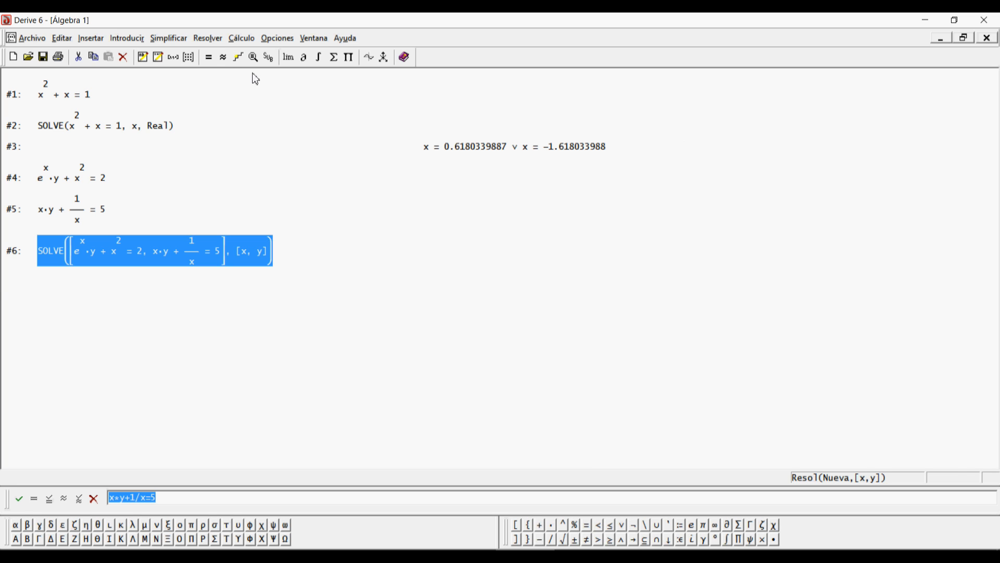
left_click(224, 59)
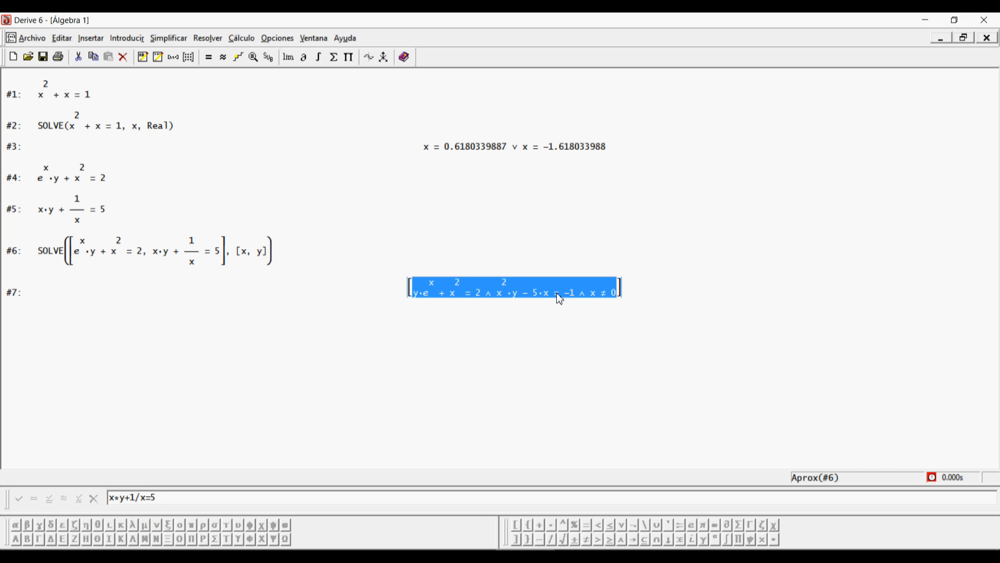
Step: Delete all the equations and solve results from the worksheet
key("Delete")
key("Delete")
key("Delete")
key("Delete")
key("Delete")
key("Delete")
key("Delete")
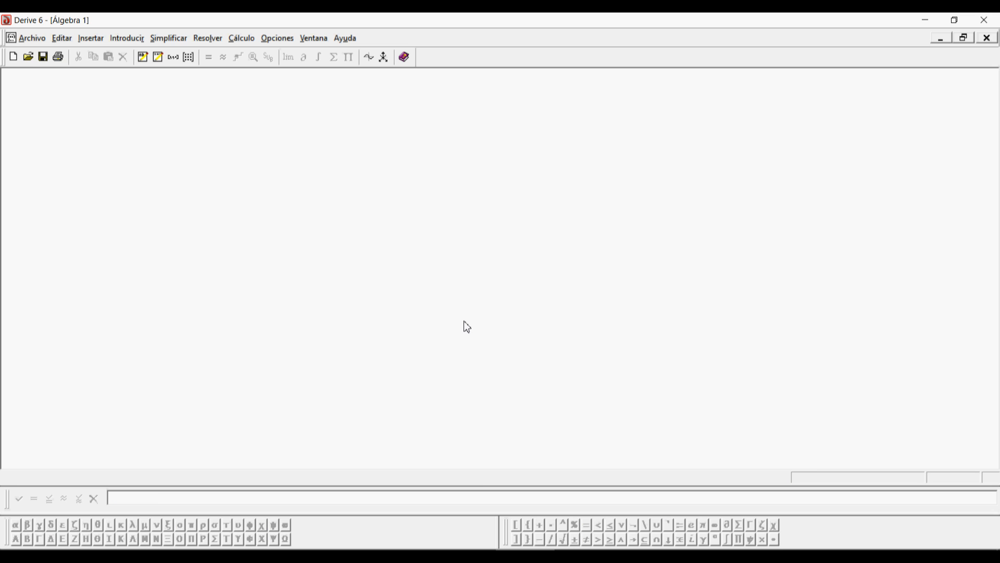
Step: Switch to Acrobat Reader, examine the matrix R and its eigenvalue equation in Cadena 8 átomos.pdf, and return to Derive 6
left_click(703, 555)
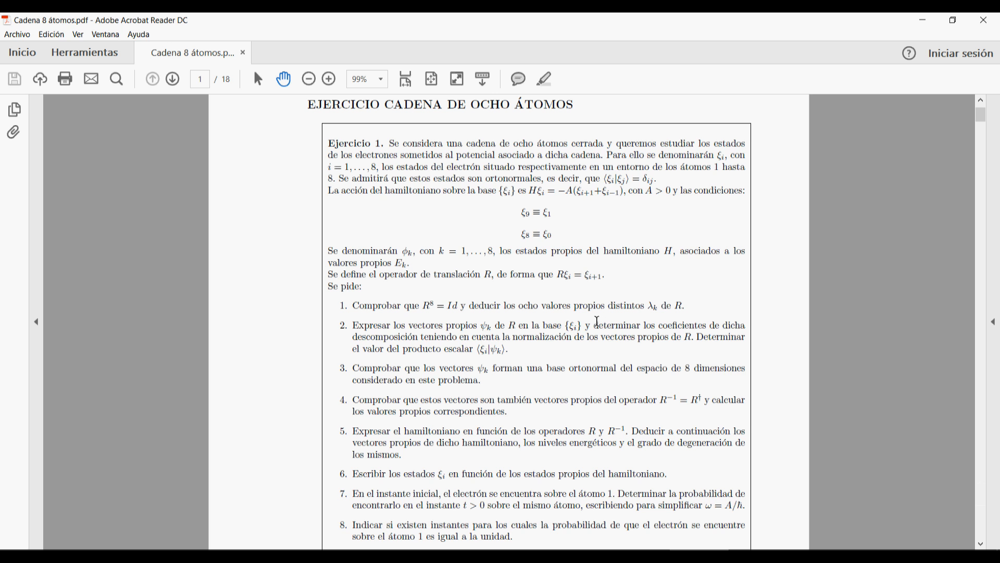
scroll(458, 306, "down", 15)
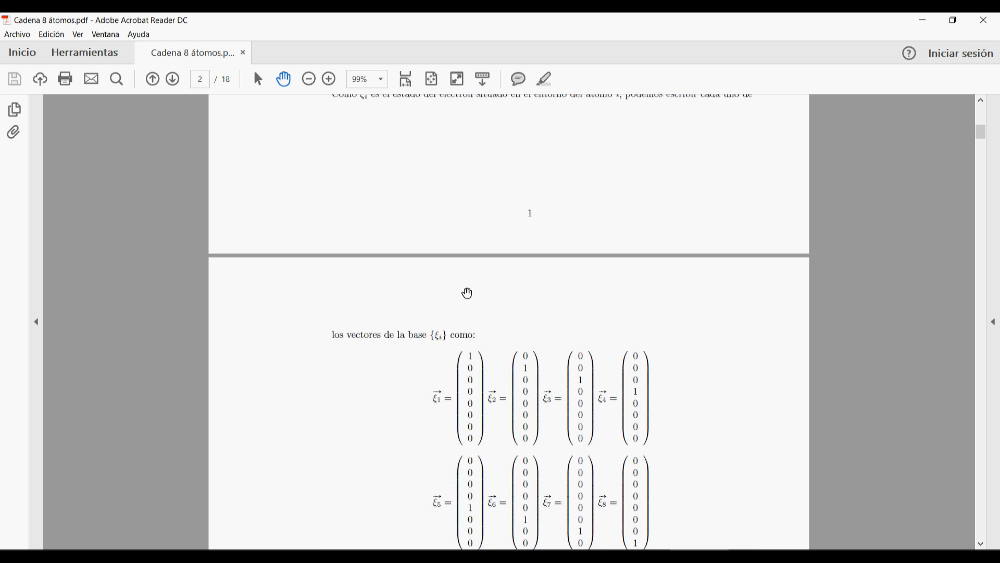
scroll(473, 282, "down", 12)
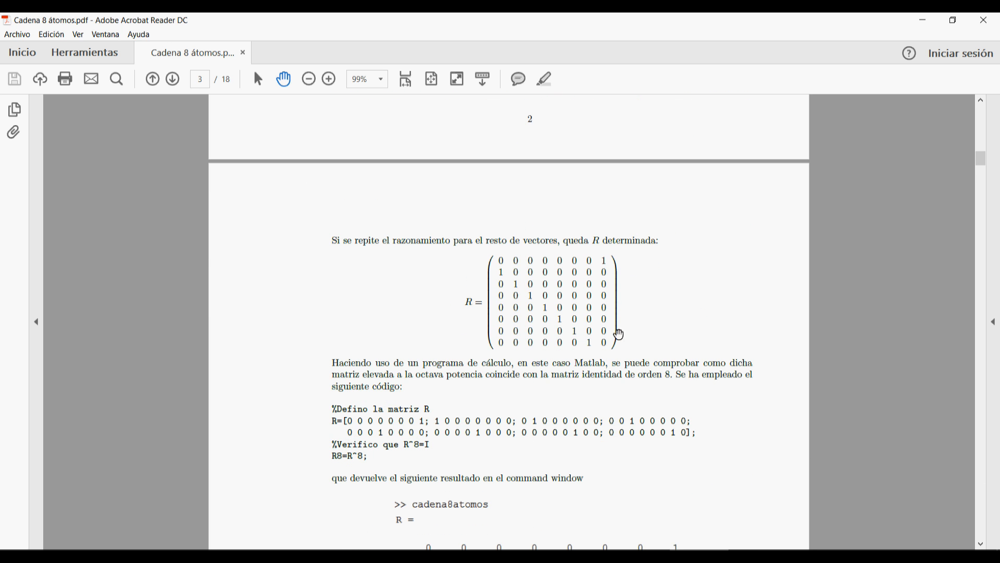
scroll(506, 340, "down", 12)
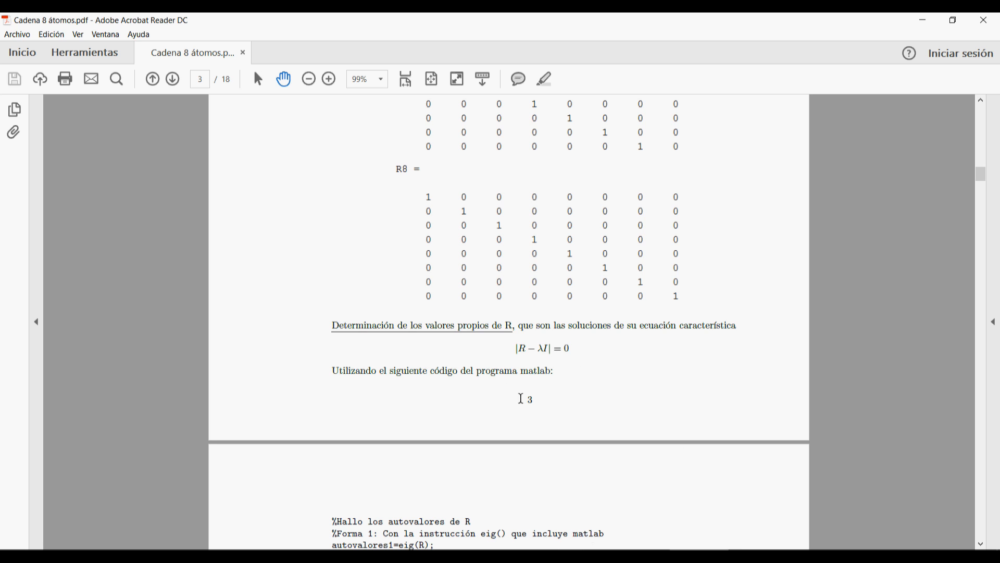
left_click(515, 555)
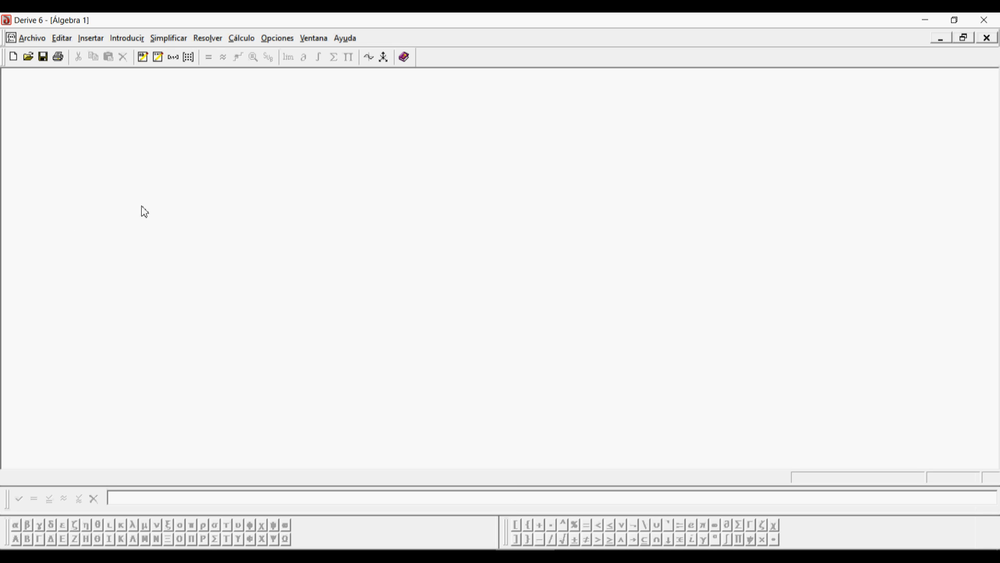
Step: Insert an 8×8 matrix with 1 as its first entry and zeros elsewhere, and delete it again
left_click(188, 57)
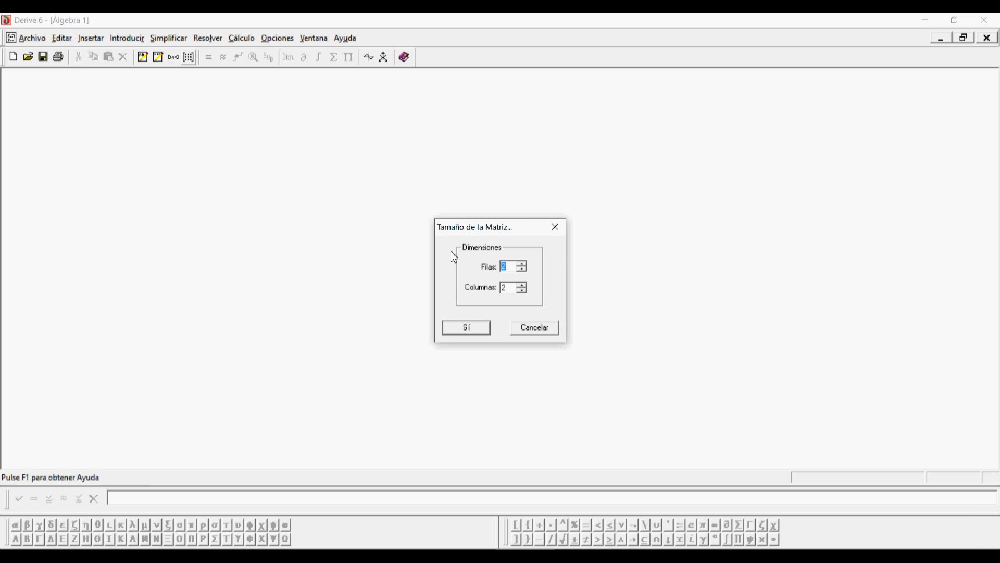
type("8")
key("Return")
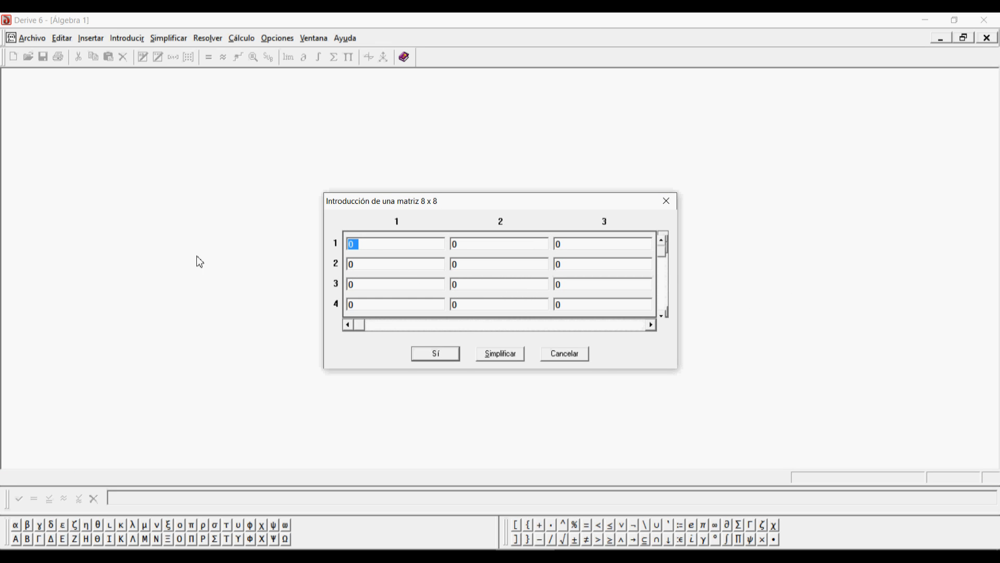
type("1")
key("Tab")
left_click(448, 359)
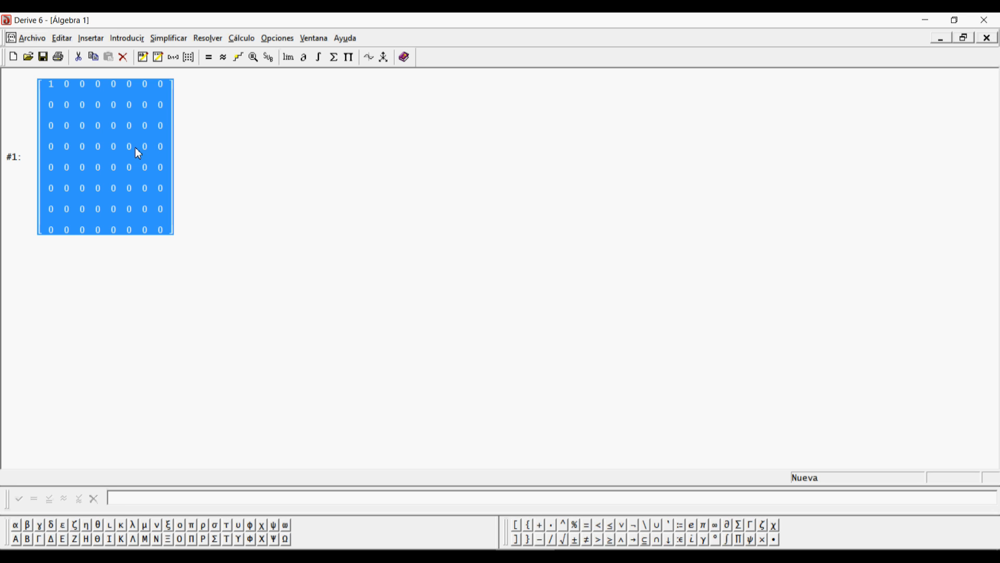
left_click(136, 148)
key("Delete")
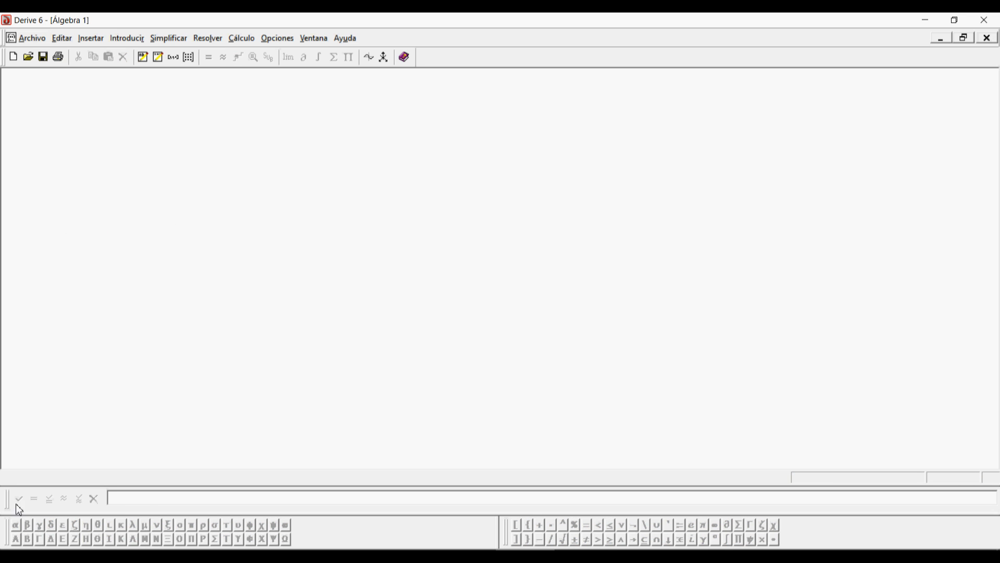
Step: Add the 2×2 matrix [1,2;3,5] to the worksheet through the expression entry line and select it
left_click(145, 499)
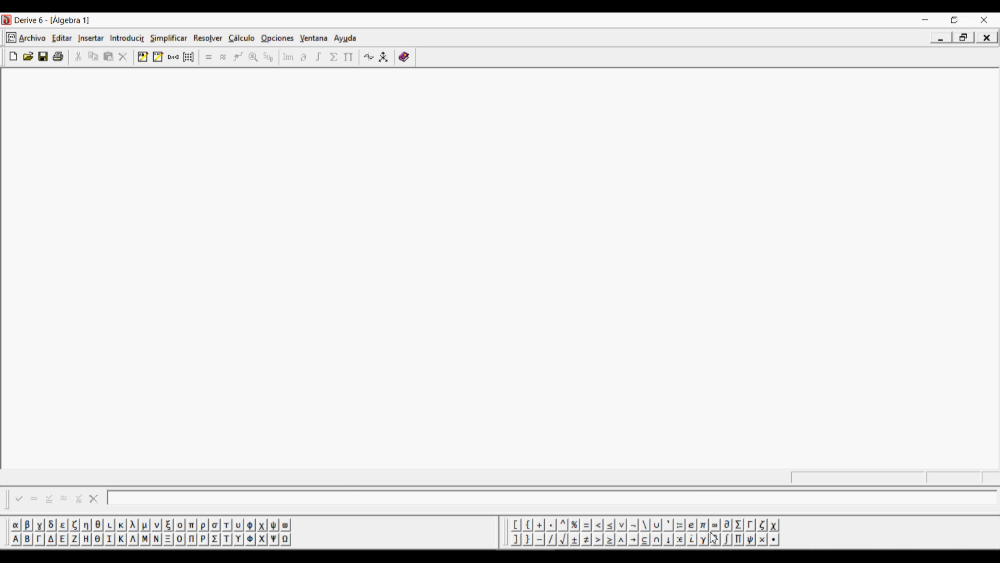
type("[]")
type("1")
type(",")
type("2")
type(";")
type("3,5")
key("Return")
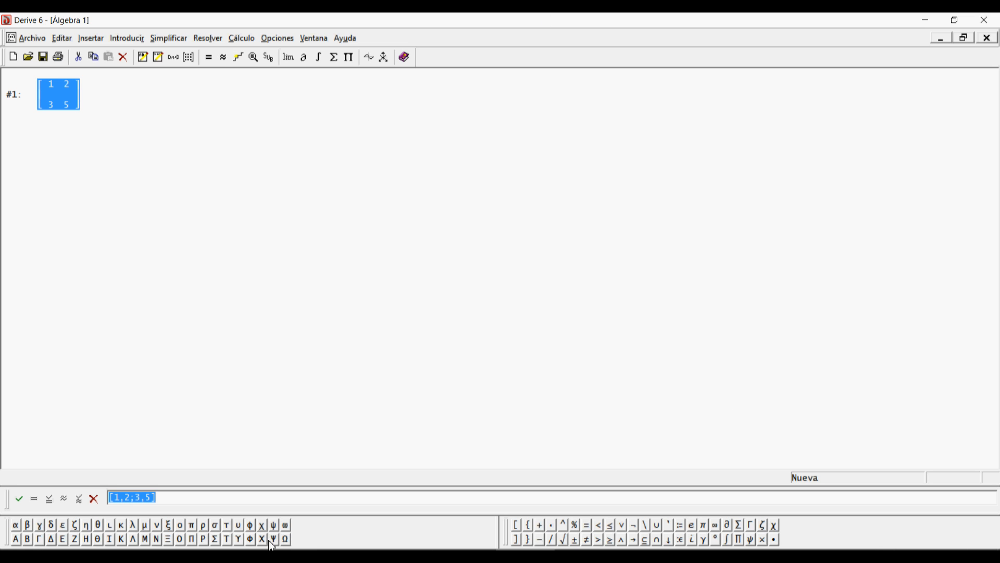
left_click(65, 93)
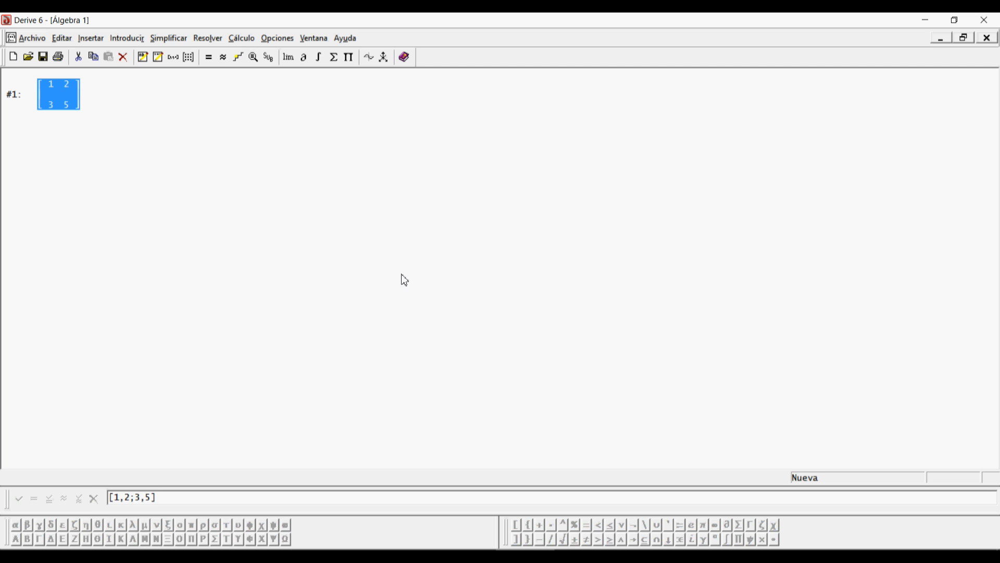
Step: Delete the 2×2 matrix from the worksheet, then switch to codigo in Notepad and copy the full Matriz R expression
key("Delete")
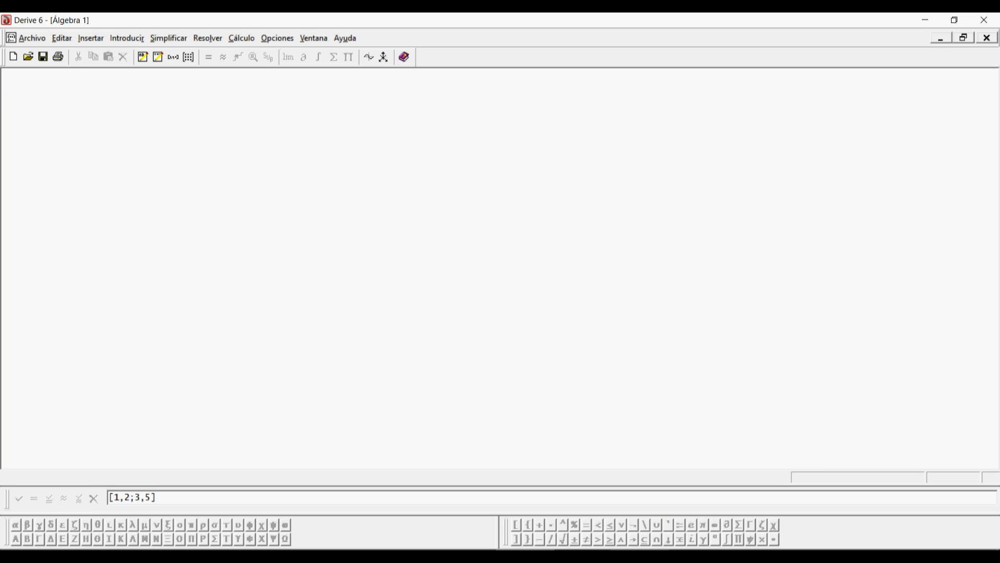
key("alt+Tab")
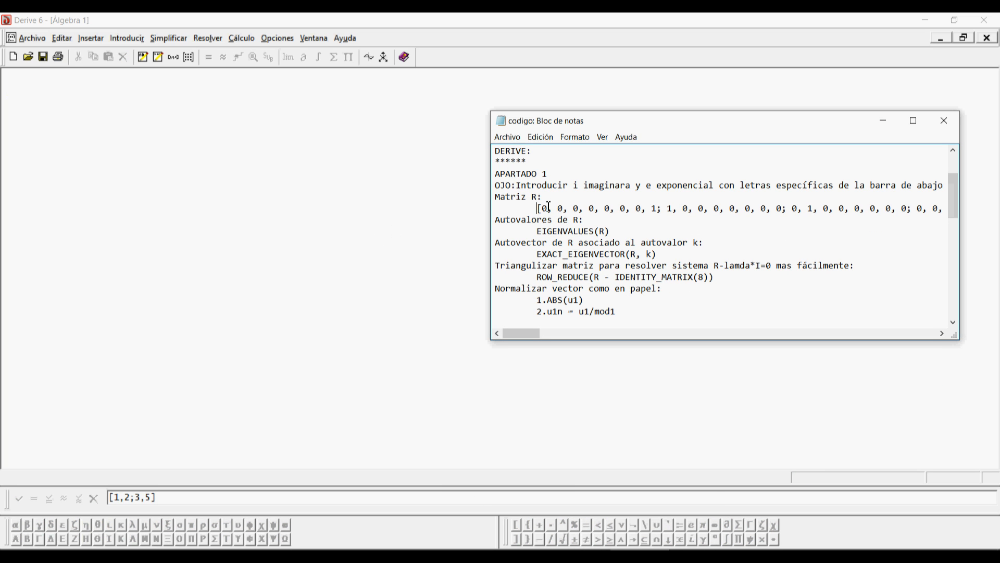
left_click_drag(538, 209, 984, 210)
key("ctrl+c")
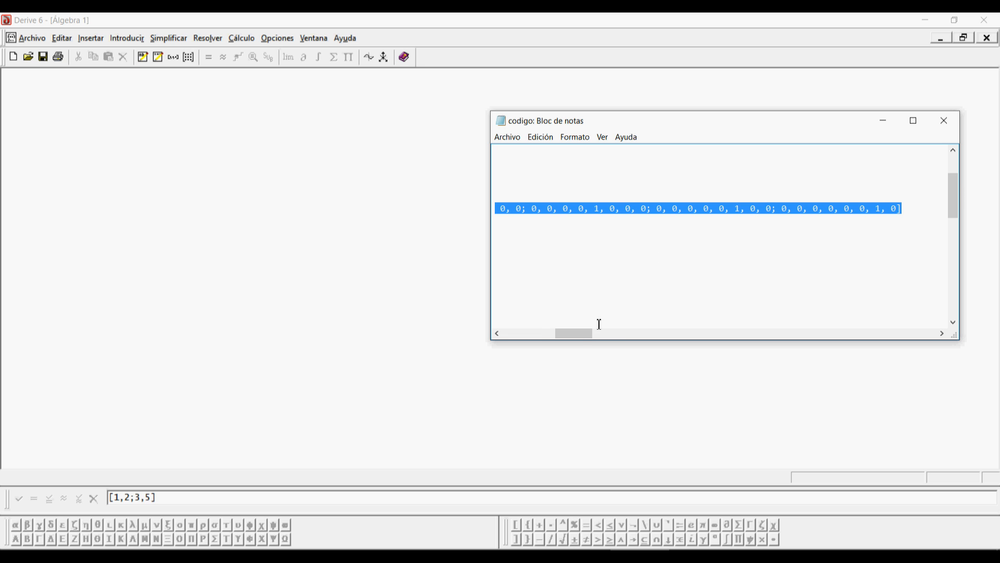
left_click_drag(580, 334, 520, 336)
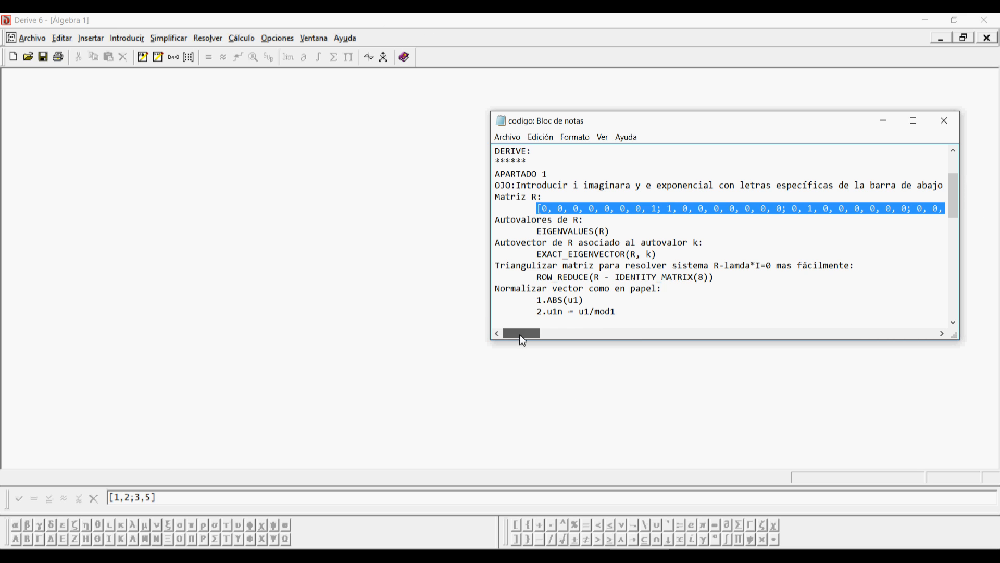
Step: Return to Derive 6 and define R := with the copied 8×8 matrix as a new worksheet expression
left_click(288, 495)
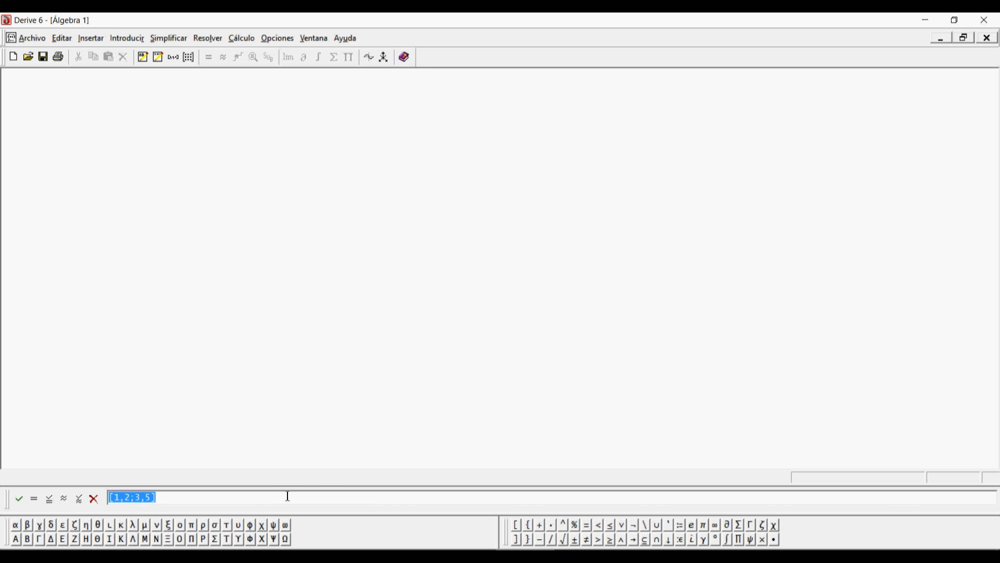
key("ctrl+v")
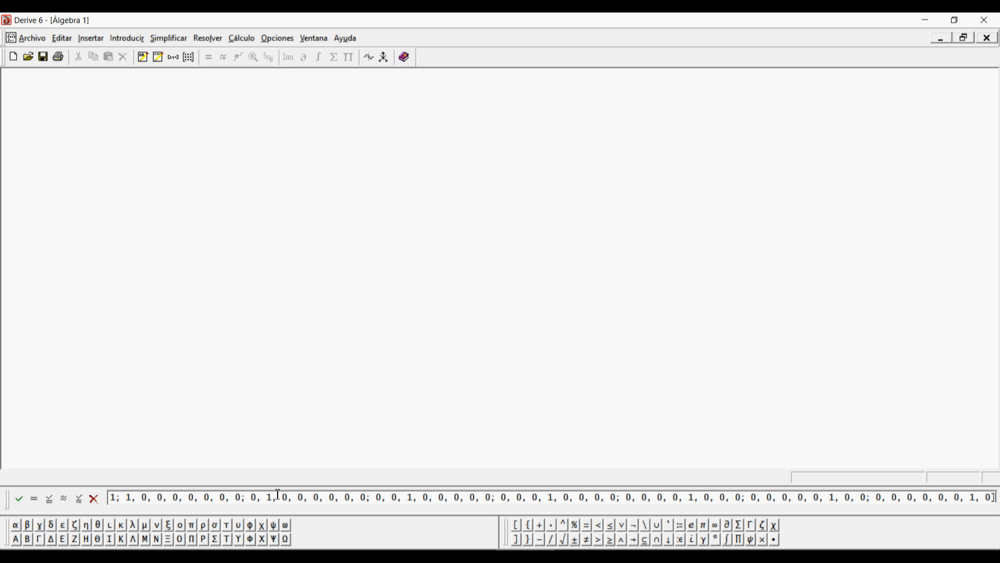
triple_click(247, 496)
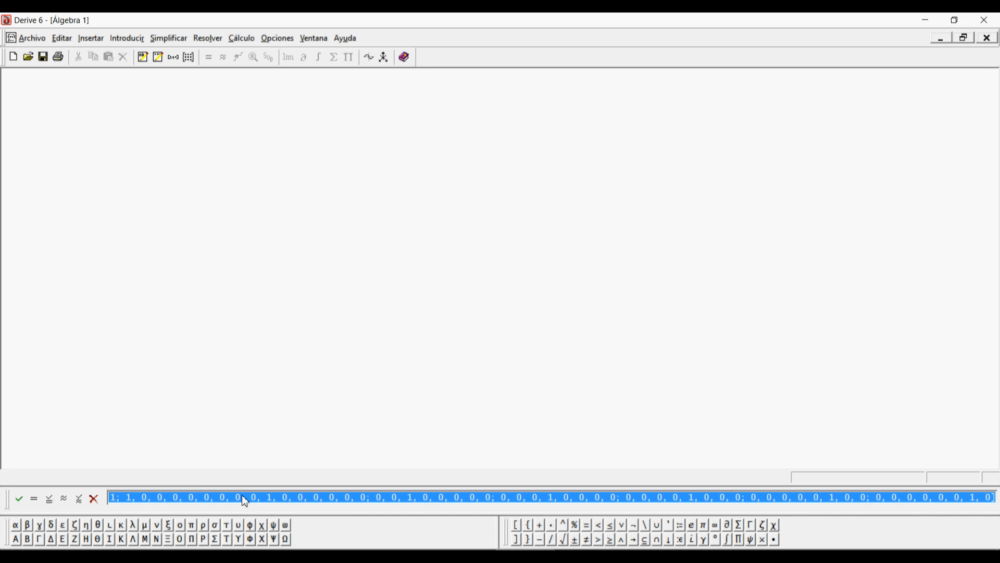
key("Home")
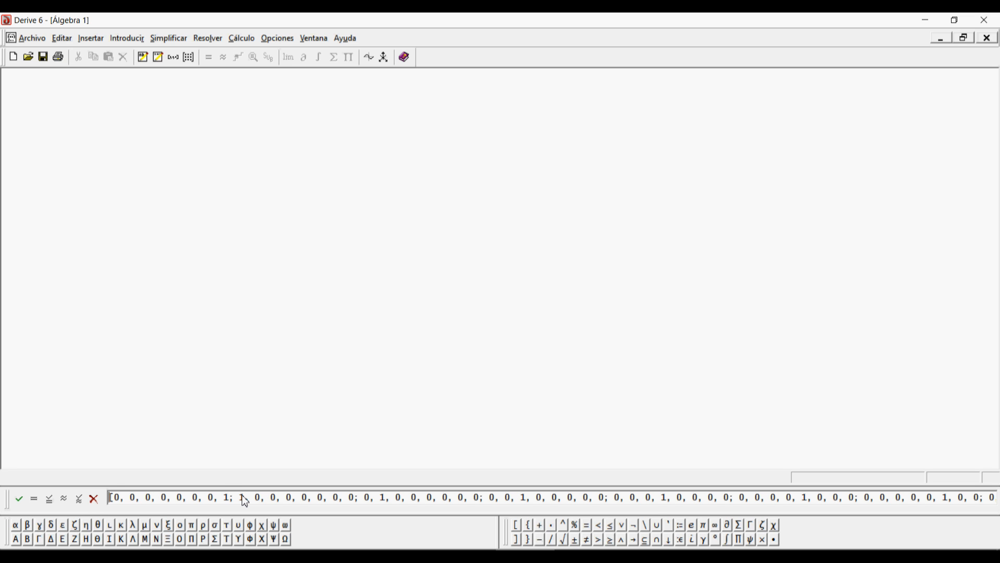
type("R:=")
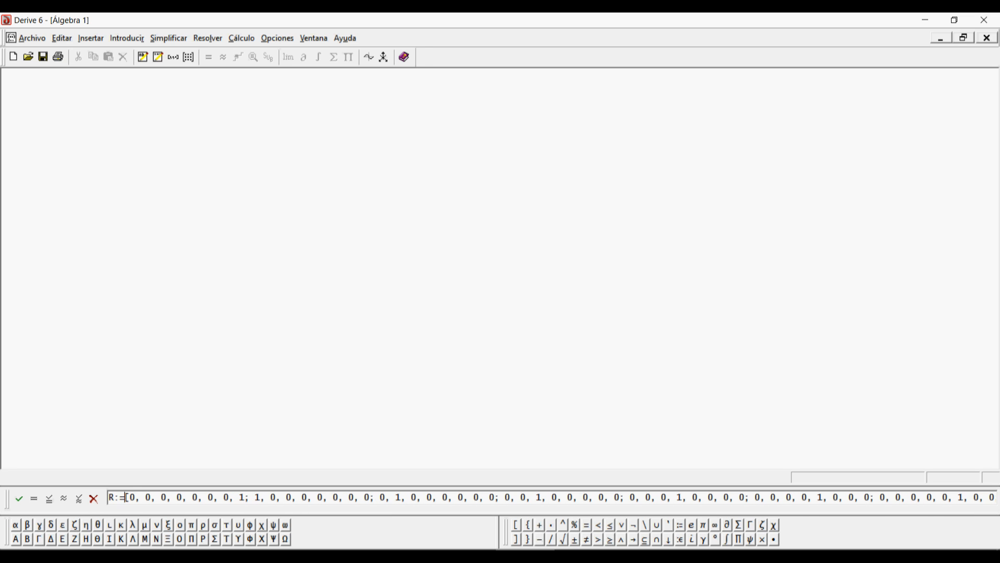
key("Return")
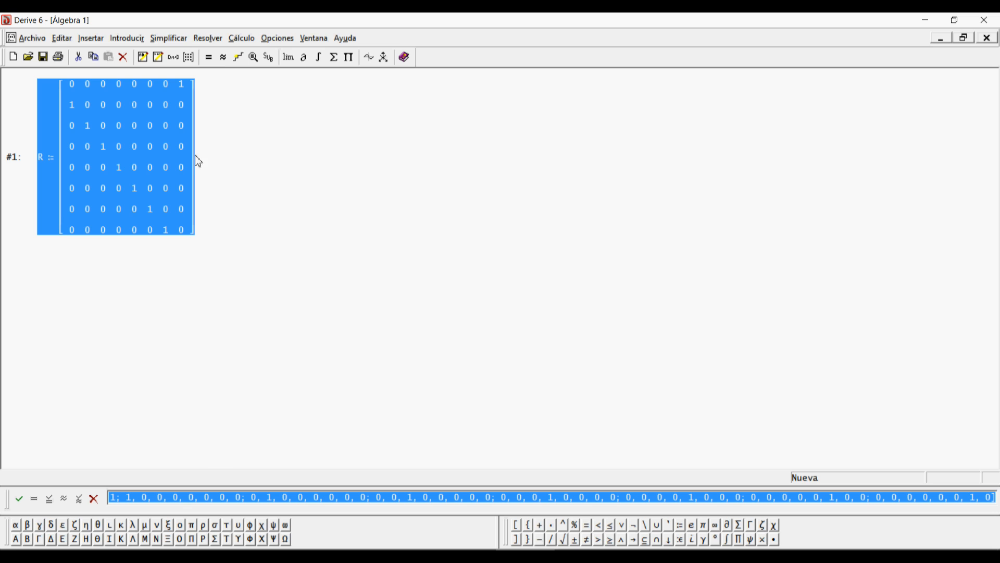
Step: Add R as a separate expression and simplify it to its stored matrix
key("Delete")
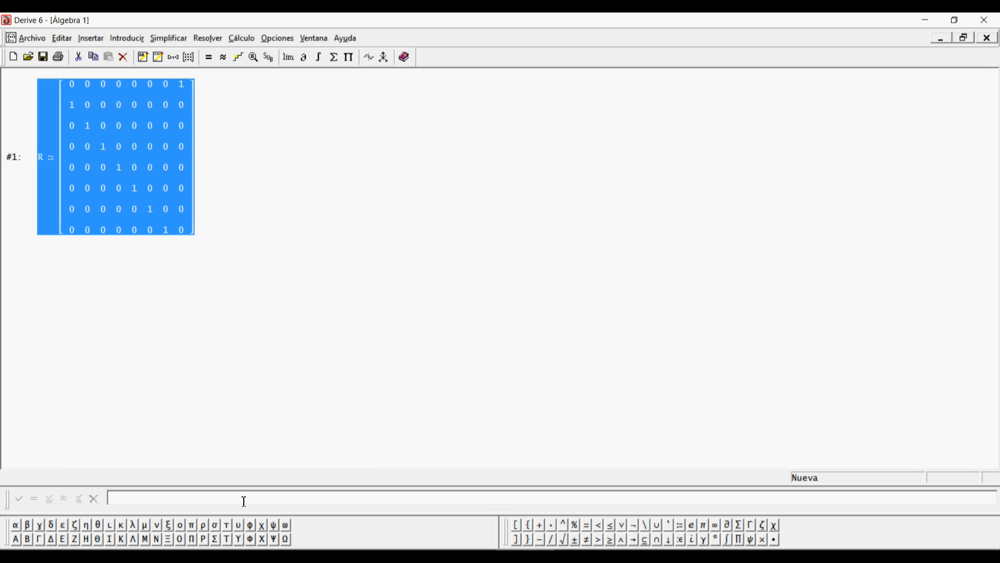
type("r")
key("BackSpace")
type("r")
key("BackSpace")
type("R")
key("Return")
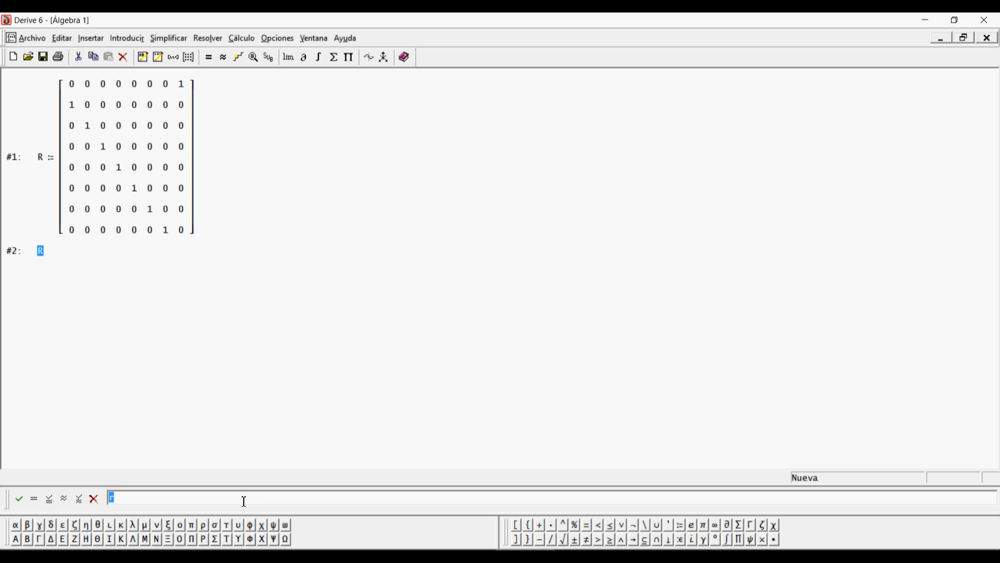
left_click(216, 66)
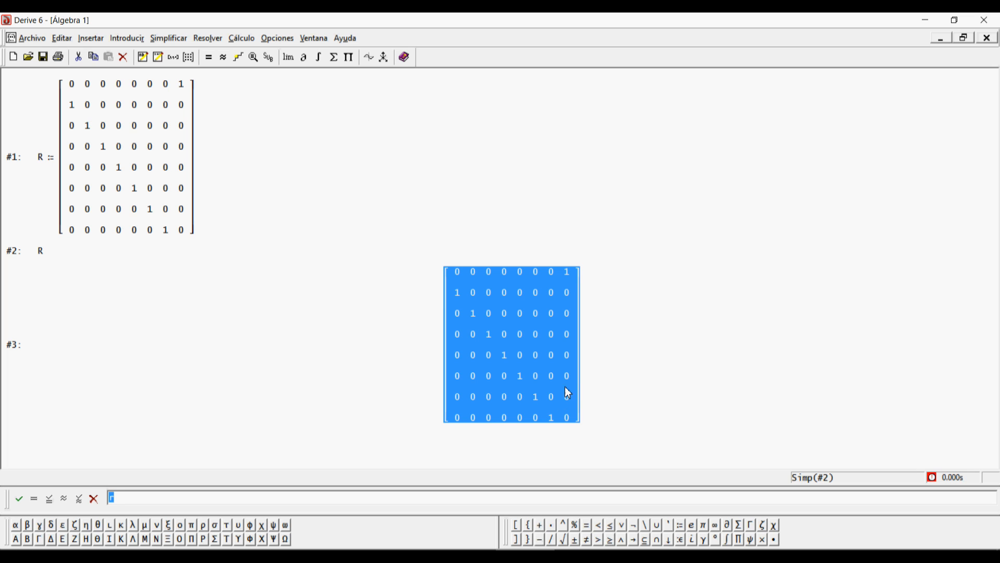
Step: Delete the simplified matrix and the separate R expression, keeping only the definition of R
left_click(491, 355)
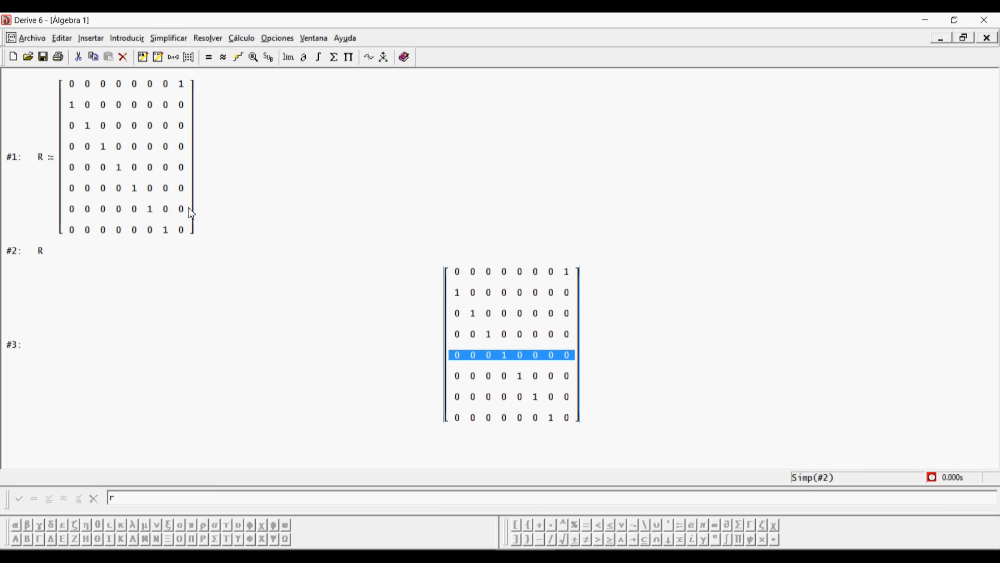
key("Delete")
key("Delete")
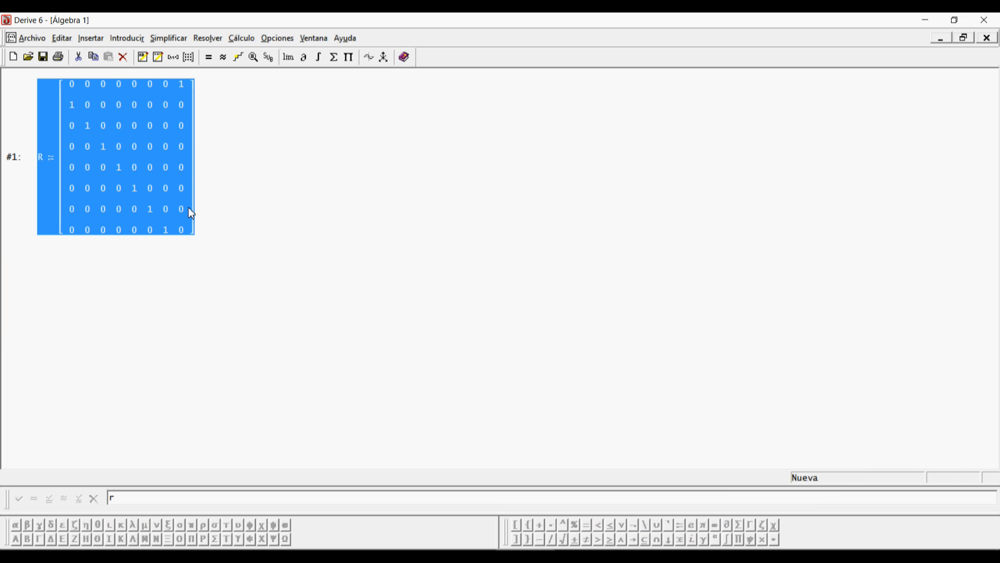
Step: Add the expression eigenvalues(R) to the worksheet and simplify it to compute the eigenvalues of R
left_click(143, 499)
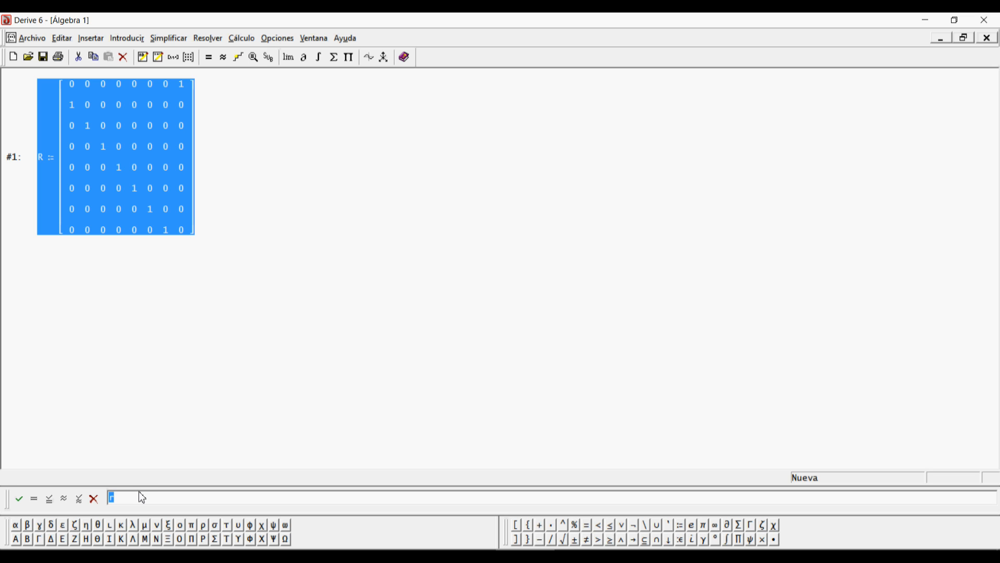
type("eigenv")
type("añl")
key("BackSpace")
key("BackSpace")
type("lues()")
key("Left")
type("R")
key("Right")
key("Return")
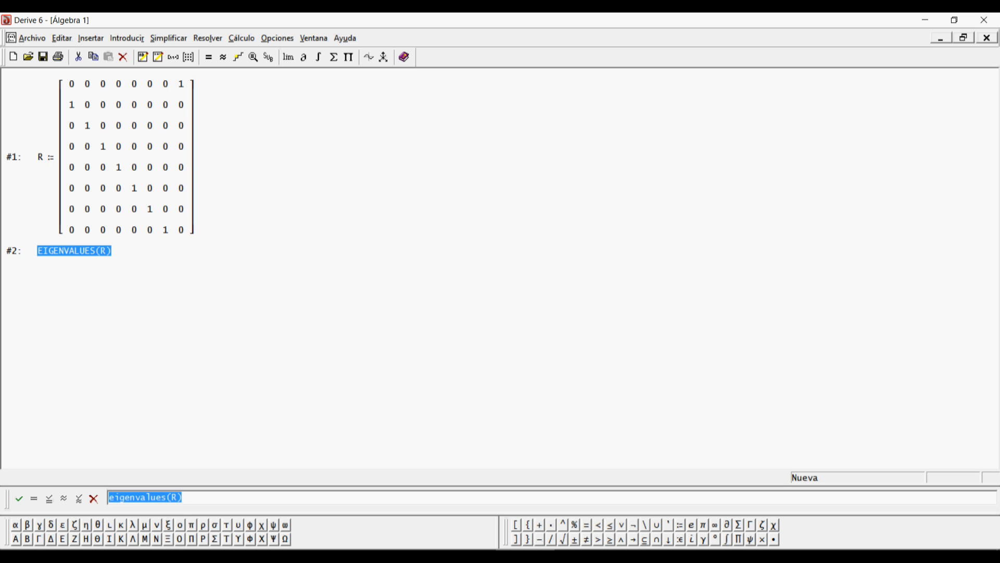
left_click(215, 58)
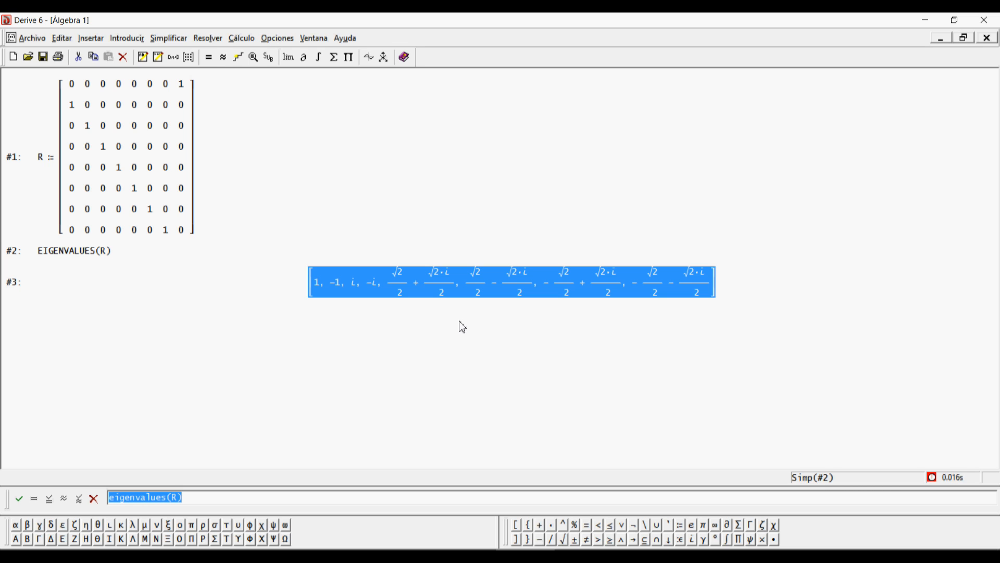
Step: Add exact_eigenvector(R,-#i) and simplify it to compute the eigenvector of R for the eigenvalue -i
key("Delete")
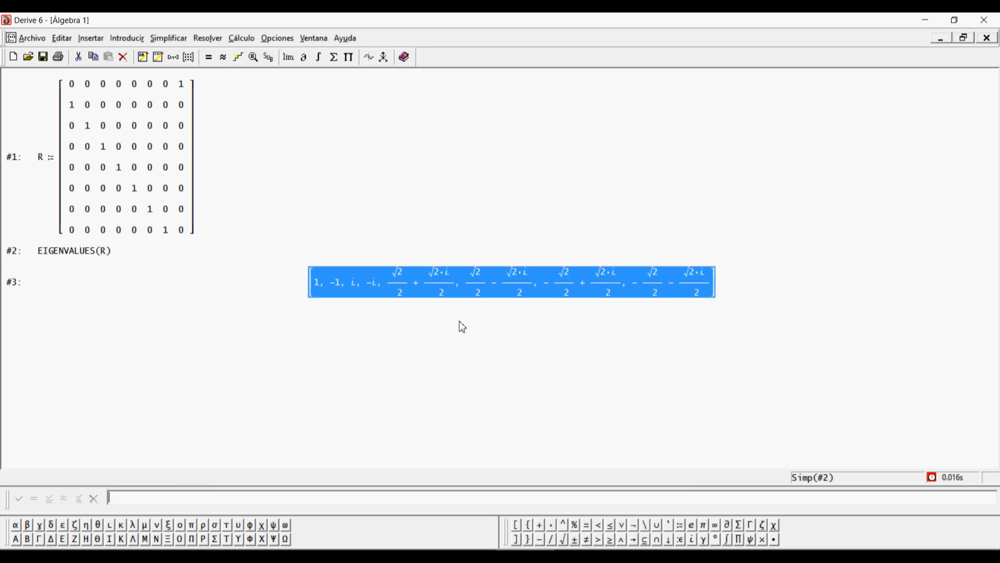
type("exact_eig")
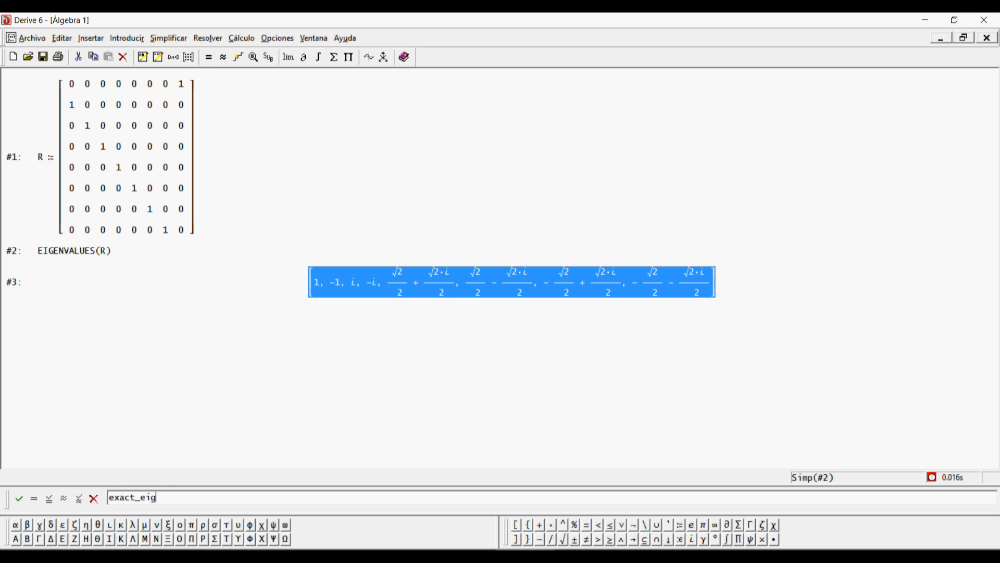
type("envector()")
key("Left")
type("R,-#i")
key("Return")
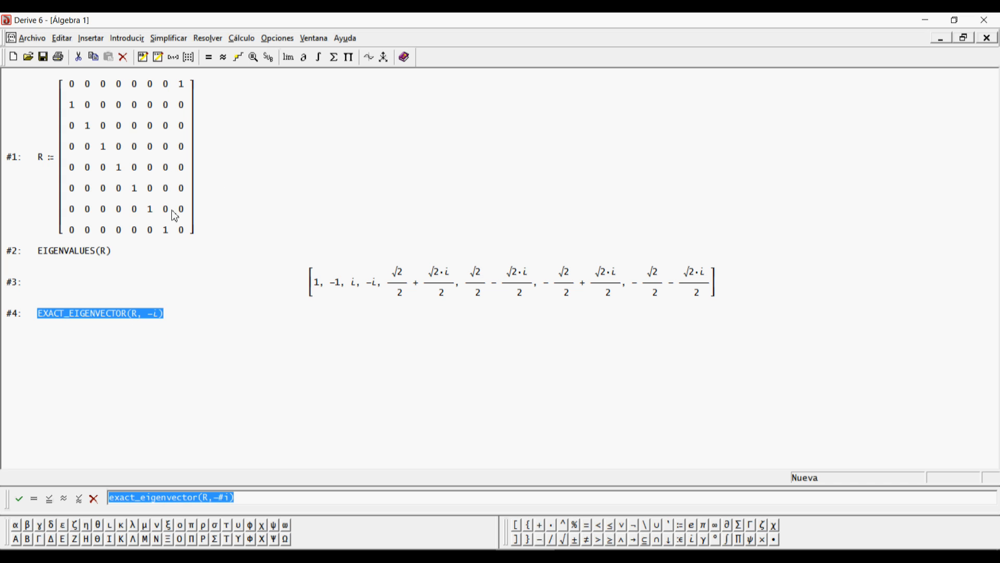
left_click(210, 59)
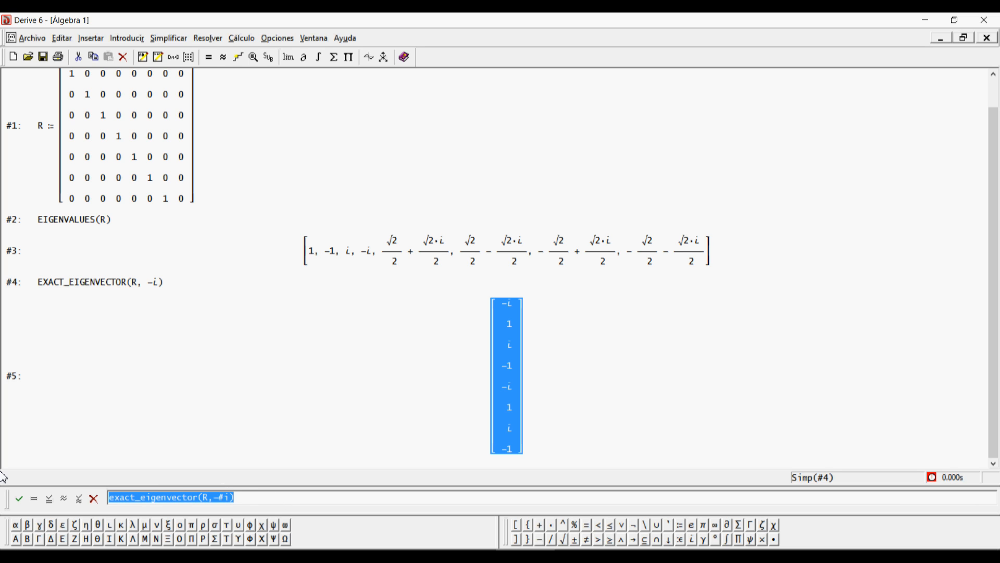
Step: Define u := as the computed eigenvector, inserting the selected result into the expression
type("u")
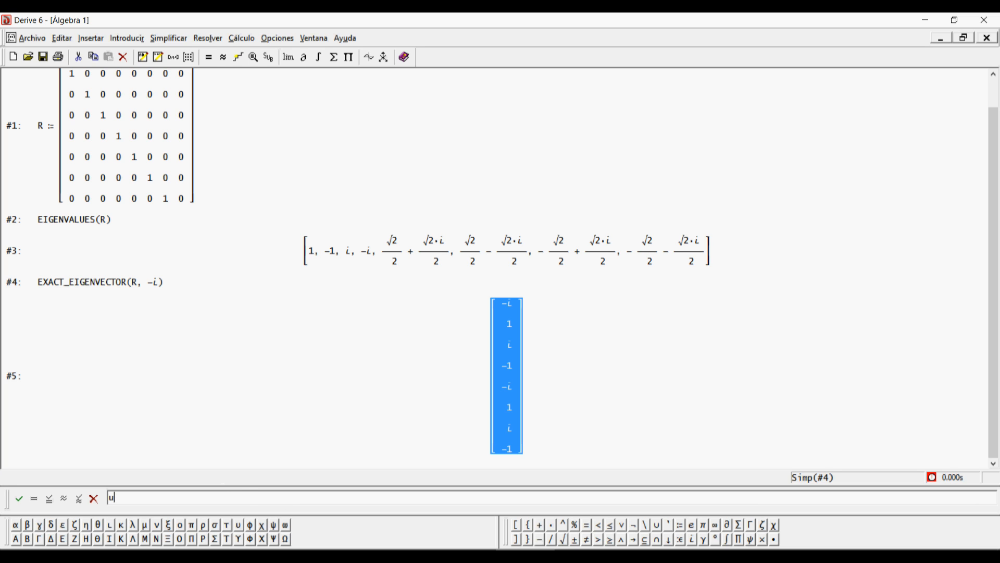
type(":=")
key("F3")
key("Return")
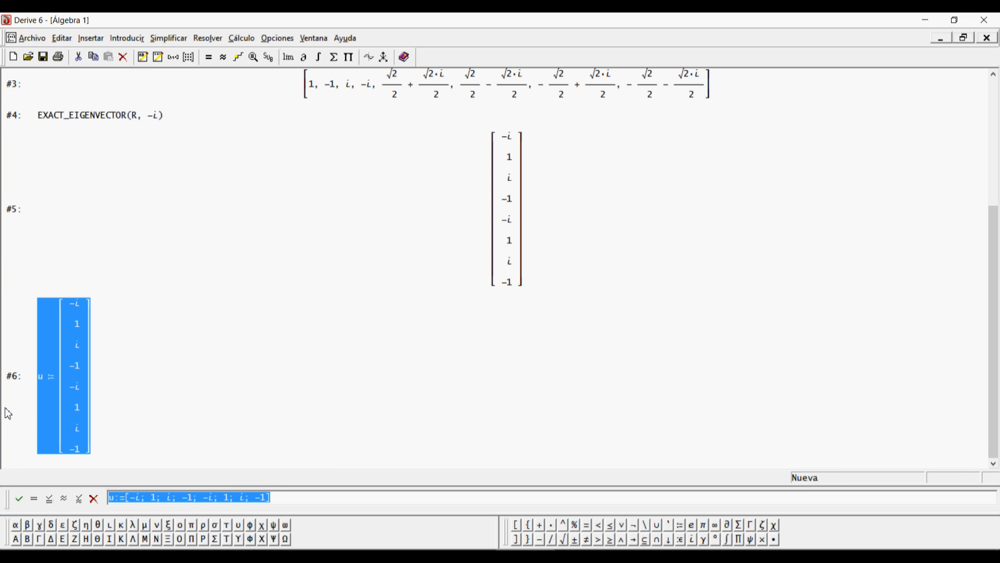
Step: Define mod1:=abs(u) and simplify it to compute the modulus of the eigenvector
type("abs()")
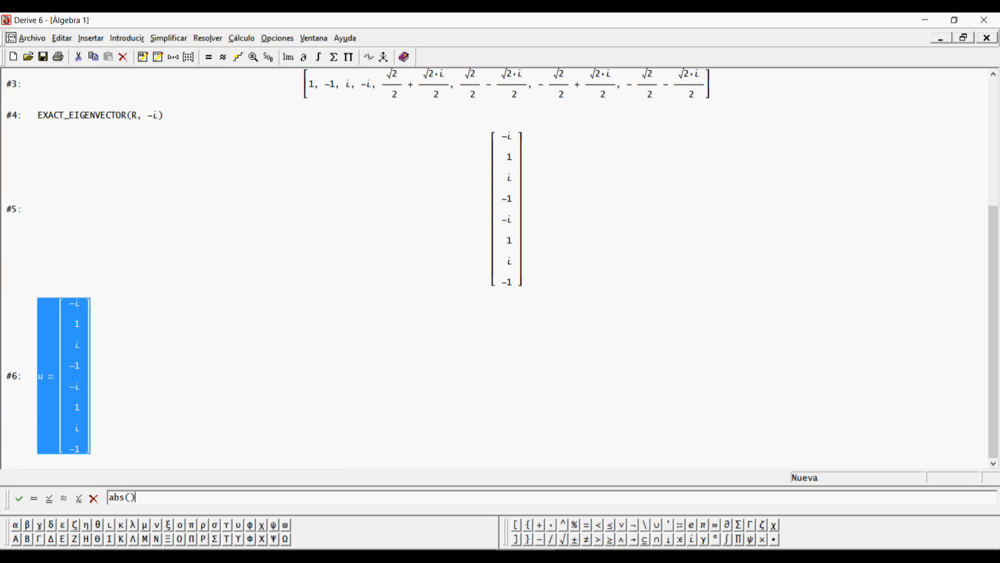
key("Left")
type("u")
type("mod")
type("1:0")
key("BackSpace")
type("=")
key("Return")
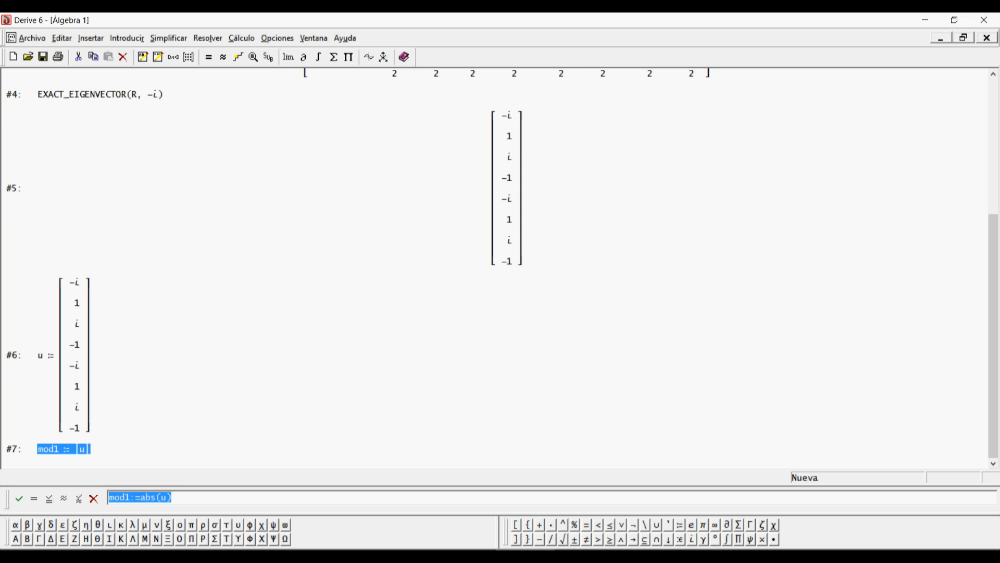
left_click(210, 58)
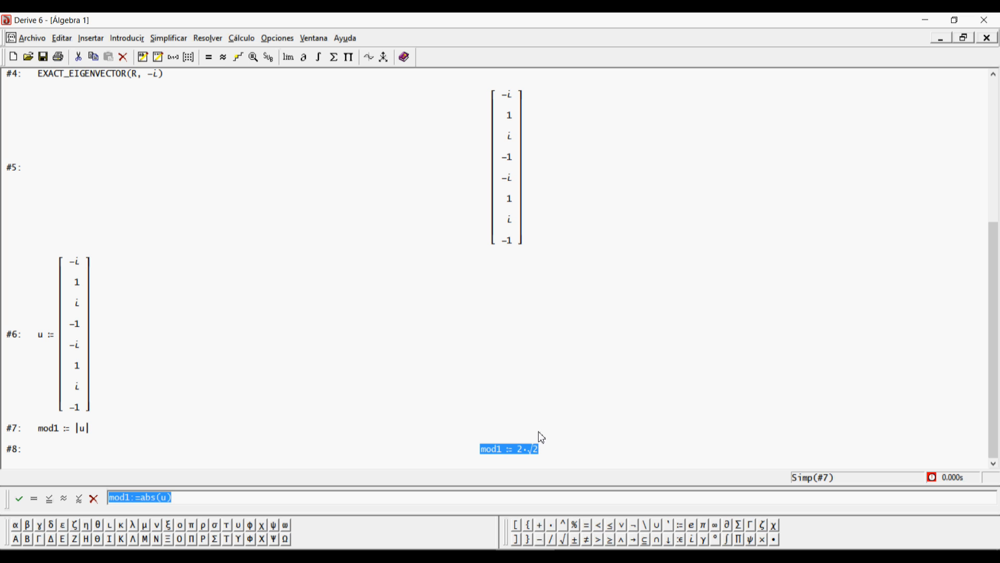
Step: Define the normalized eigenvector as u_n:=u/mod1 and simplify it
type("u")
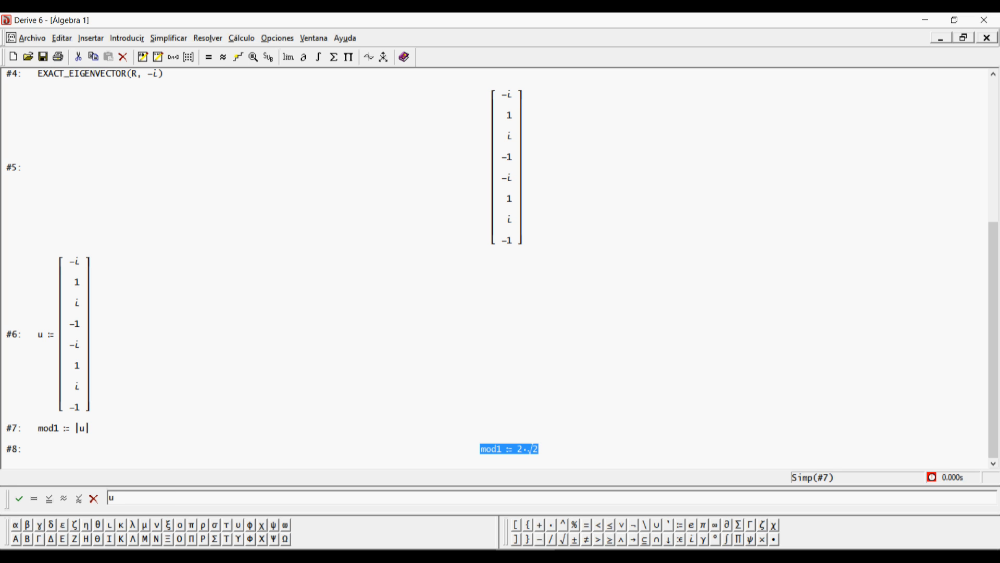
type("_n:=u/mod1")
key("Return")
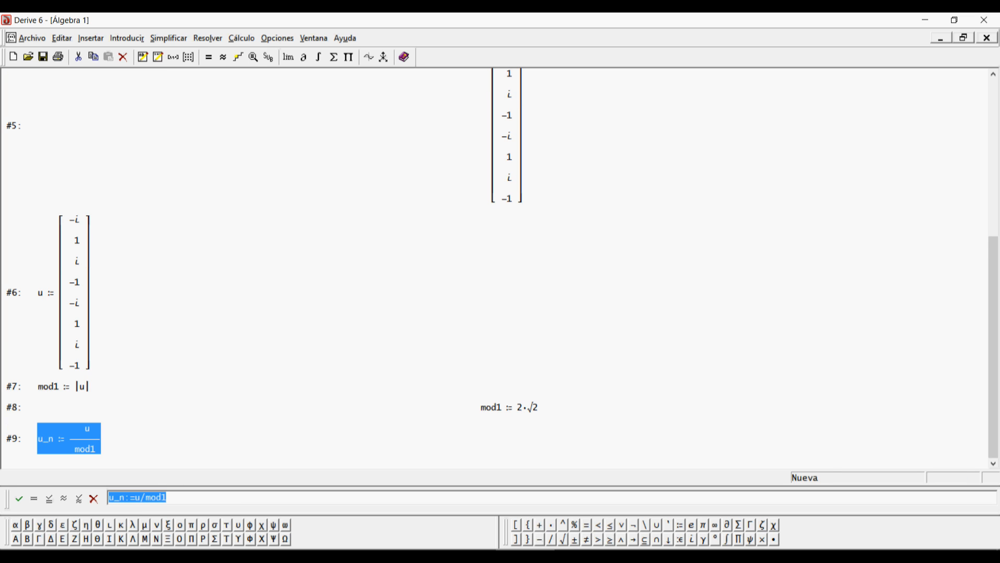
left_click(209, 57)
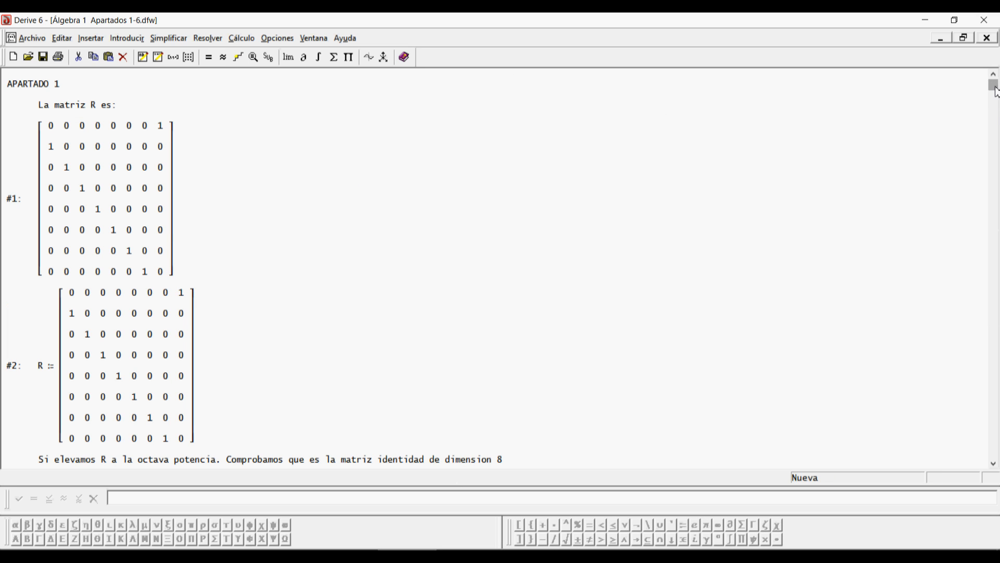
Step: Look through the worksheet Apartados 1-6.dfw as far as the change-of-basis matrix cambiobbien in APARTADO 2
left_click_drag(996, 93, 994, 139)
left_click_drag(993, 149, 993, 297)
left_click(740, 253)
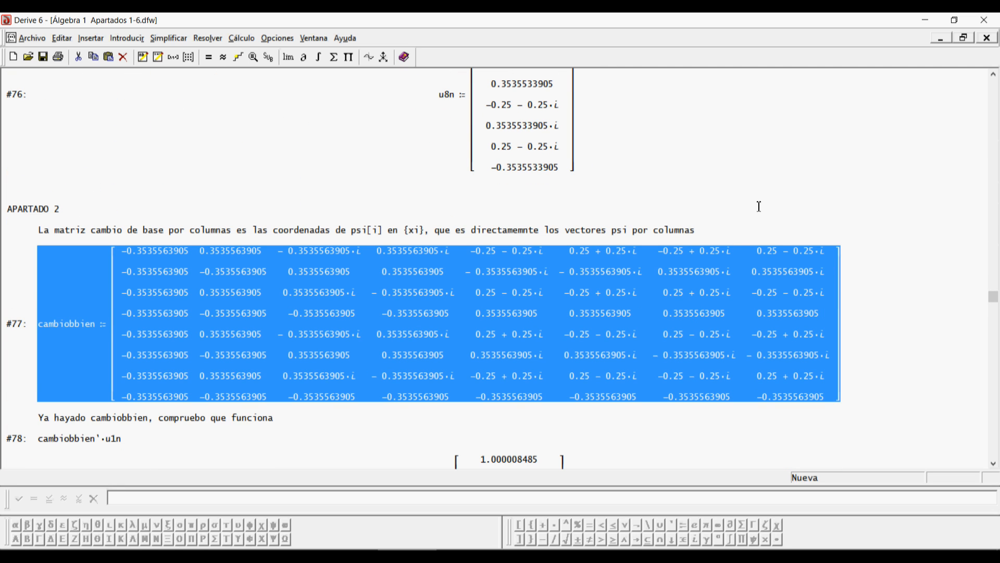
scroll(759, 203, "down", 1)
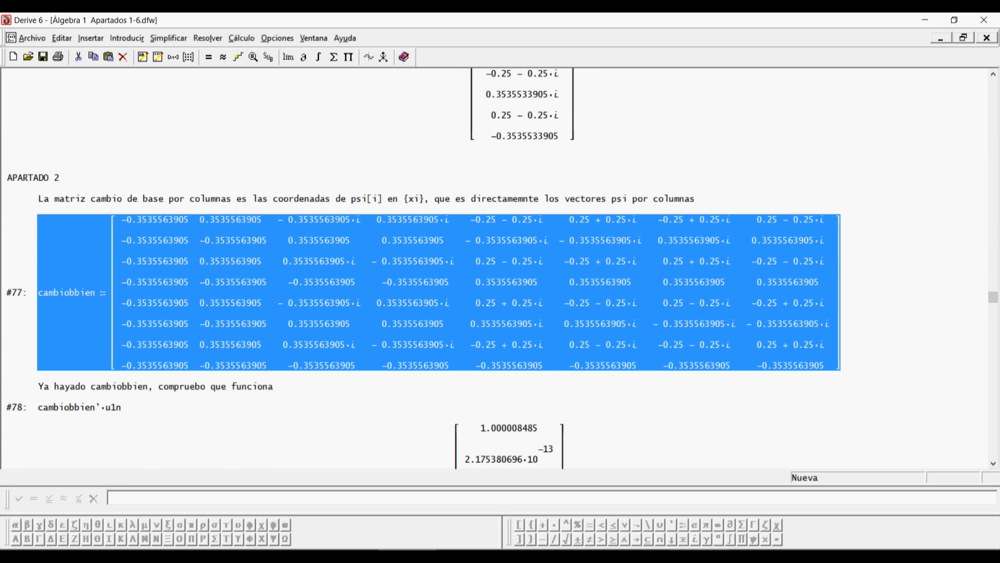
Step: Switch to Cadena 8 átomos.pdf in Acrobat Reader and examine the normalized eigenvectors of R on pages 4 and 5
left_click(700, 557)
scroll(657, 238, "down", 15)
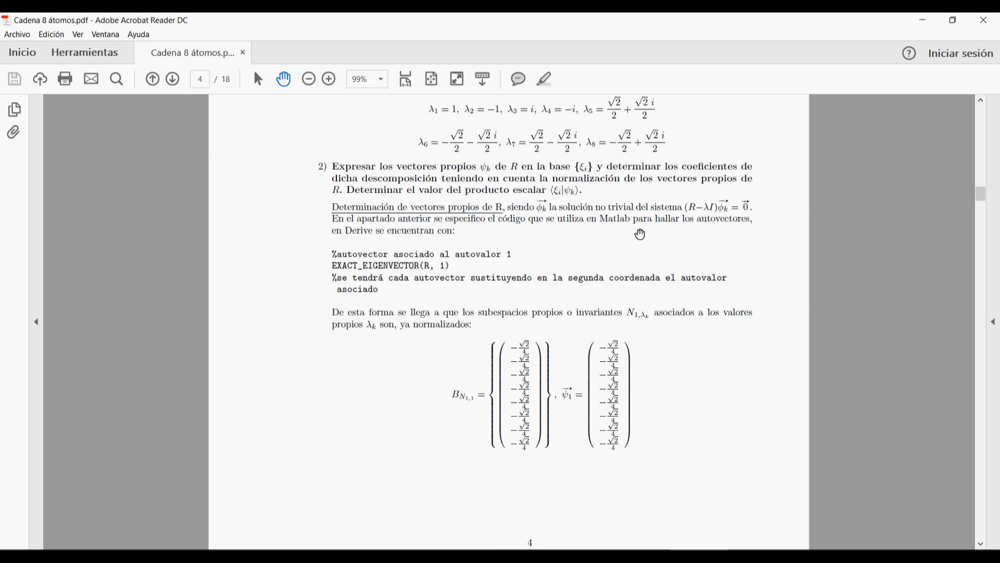
scroll(619, 365, "down", 16)
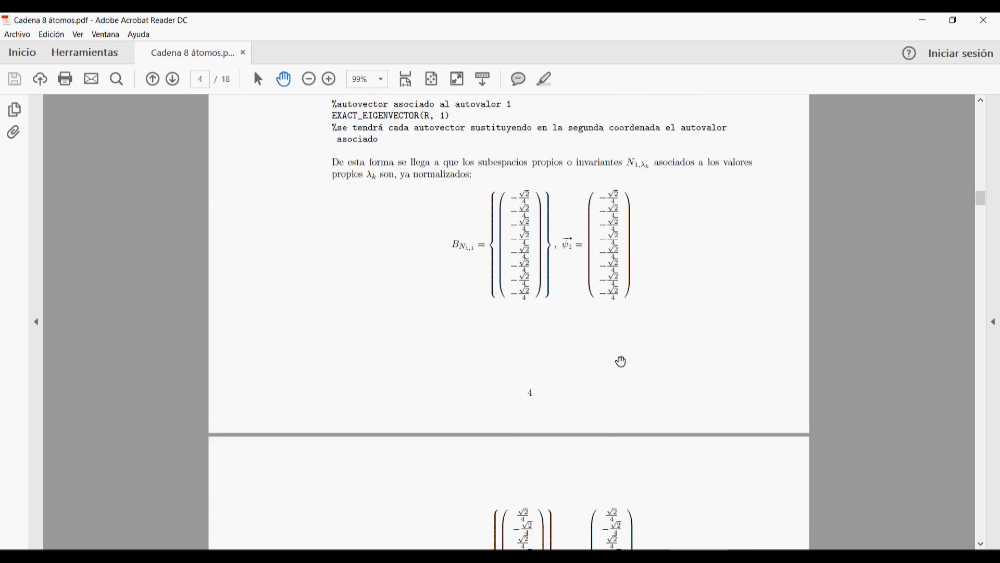
scroll(622, 361, "down", 16)
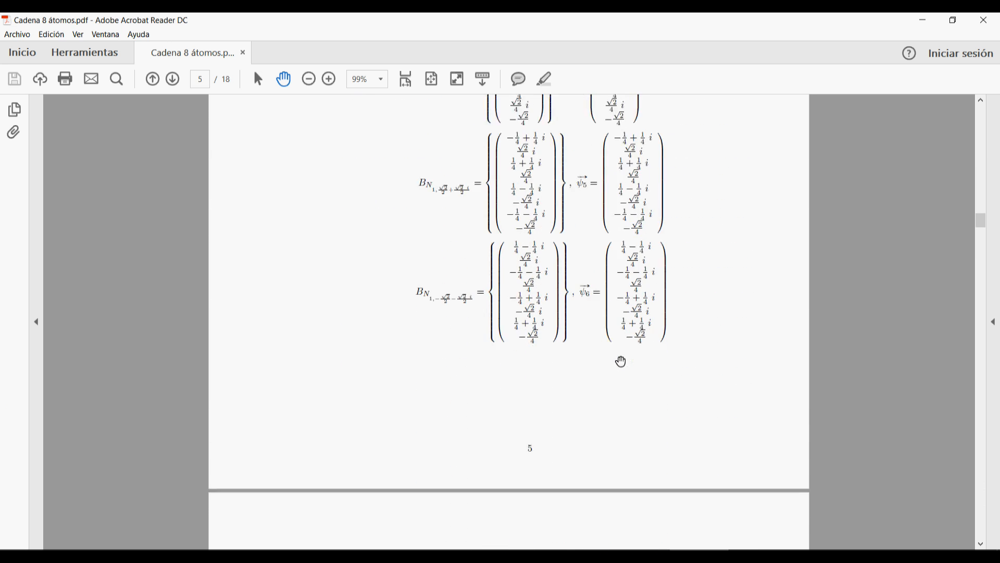
Step: Read how the vectors ψk are decomposed in the basis {ξi} on page 6 of the PDF
scroll(622, 361, "down", 15)
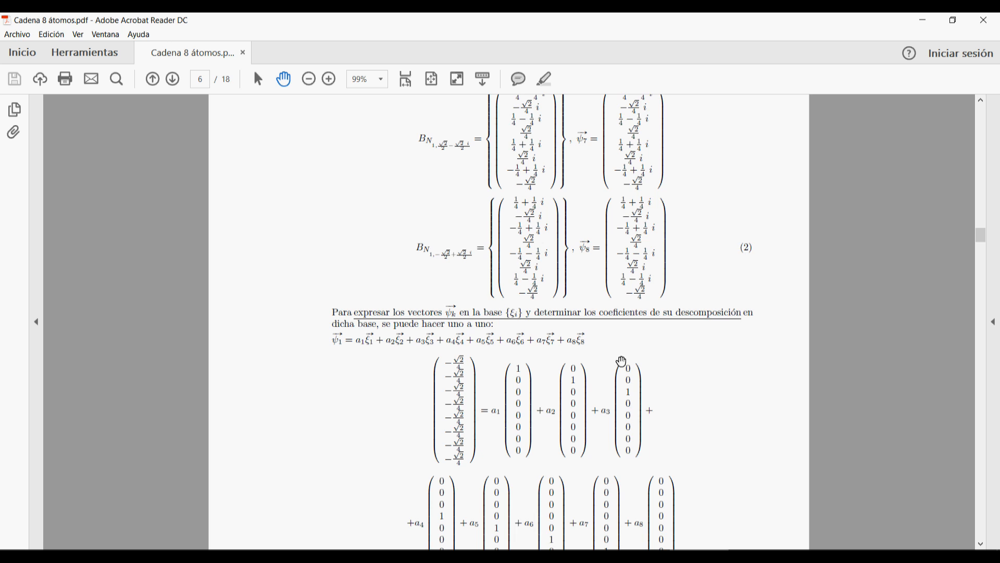
scroll(622, 361, "down", 1)
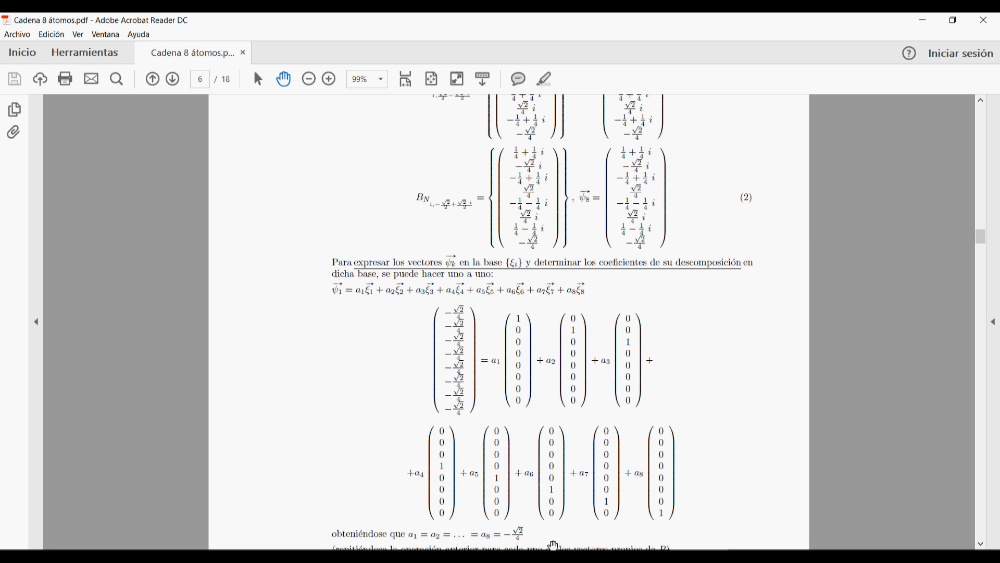
Step: Switch to the Álgebra 1 worksheet in Derive and insert the u1n column vector inside empty brackets in a new expression
left_click(524, 556)
scroll(573, 210, "down", 10)
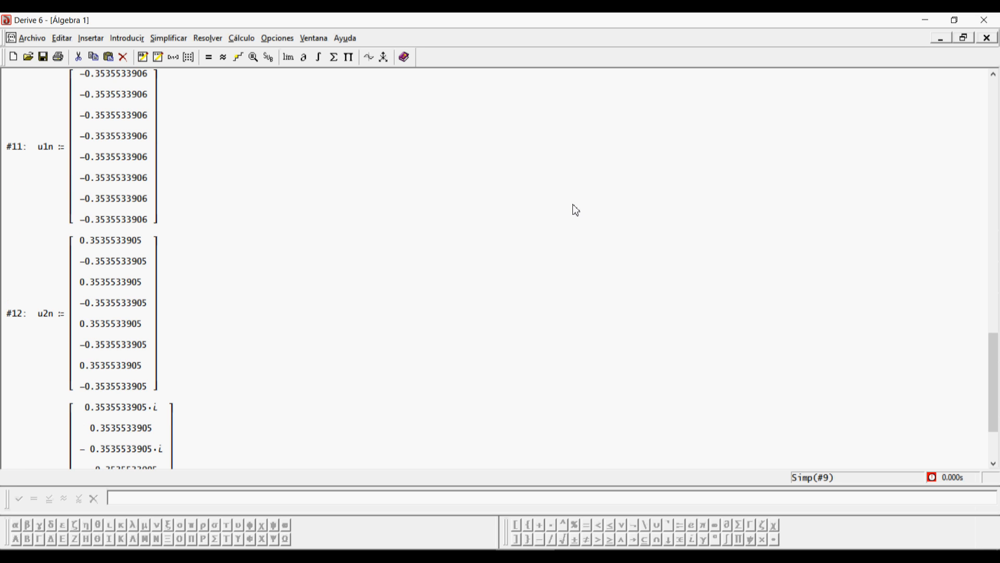
left_click(117, 151)
left_click(118, 151)
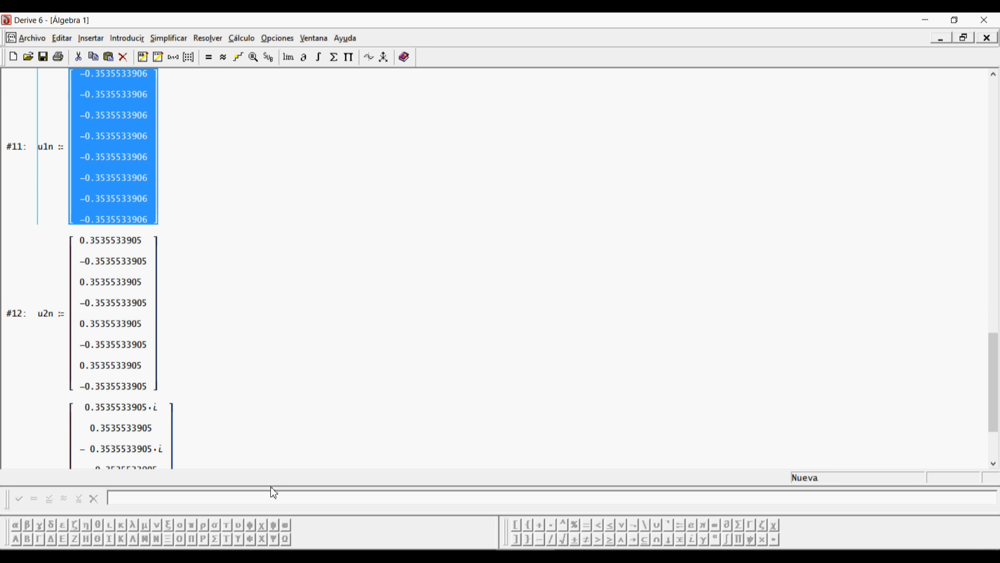
type("[]")
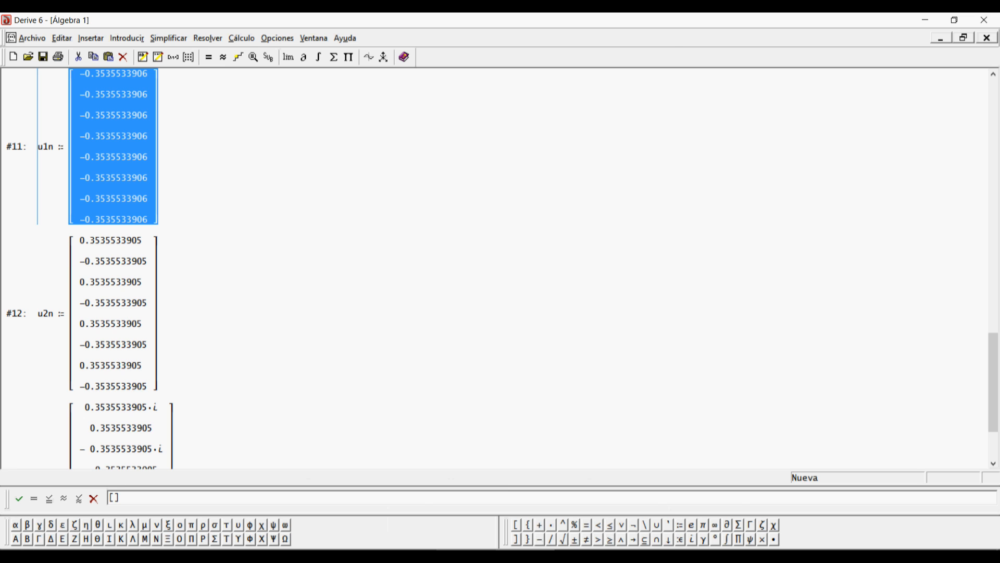
key("F3")
mouse_move(466, 555)
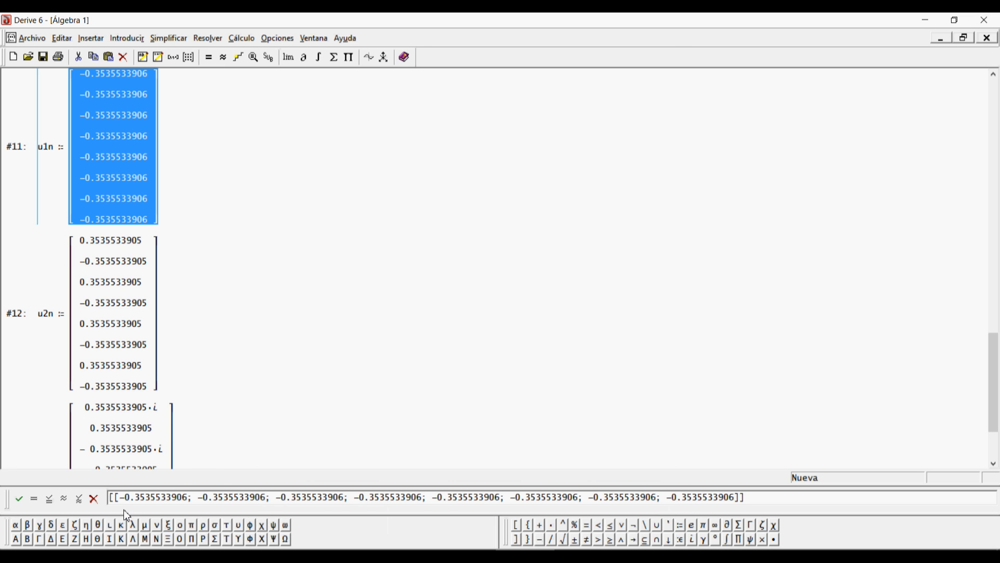
Step: Rework the inserted u1n elements into a matrix row, removing the extra brackets, separating them with commas and ending with a semicolon
key("BackSpace")
left_click(188, 500)
key("BackSpace")
type(",")
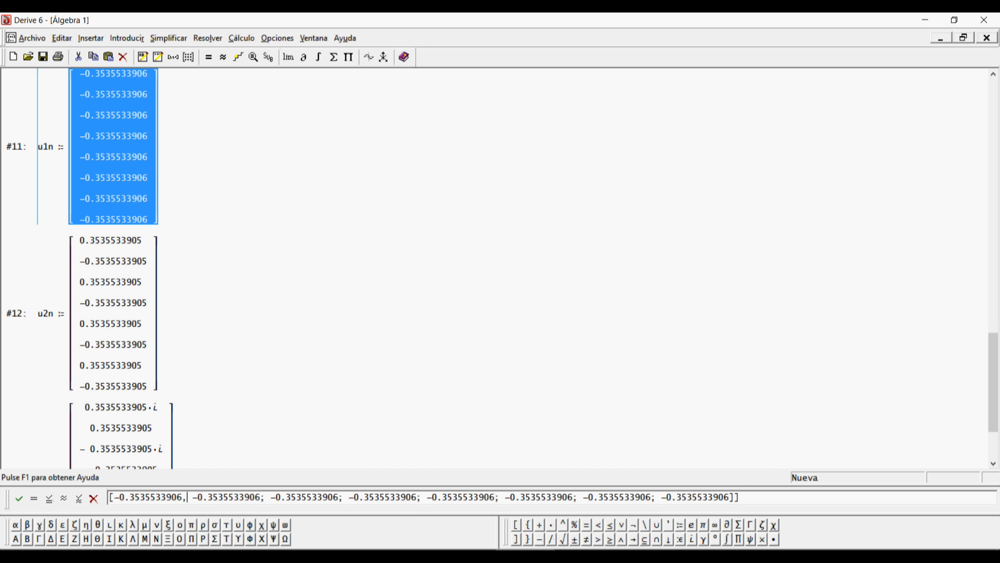
left_click(267, 501)
key("BackSpace")
type(",")
left_click(349, 500)
left_click(422, 499)
key("BackSpace")
type(",")
left_click(499, 499)
key("BackSpace")
type(",")
left_click(585, 499)
key("BackSpace")
type(",")
left_click(659, 498)
key("BackSpace")
type(",")
left_click(735, 498)
key("BackSpace")
type(";")
Step: Select the whole u2n column vector and insert it after the semicolon in the expression being written
left_click(81, 305)
left_click(81, 302)
left_click(91, 324)
left_click(81, 366)
left_click(70, 352)
left_click(75, 314)
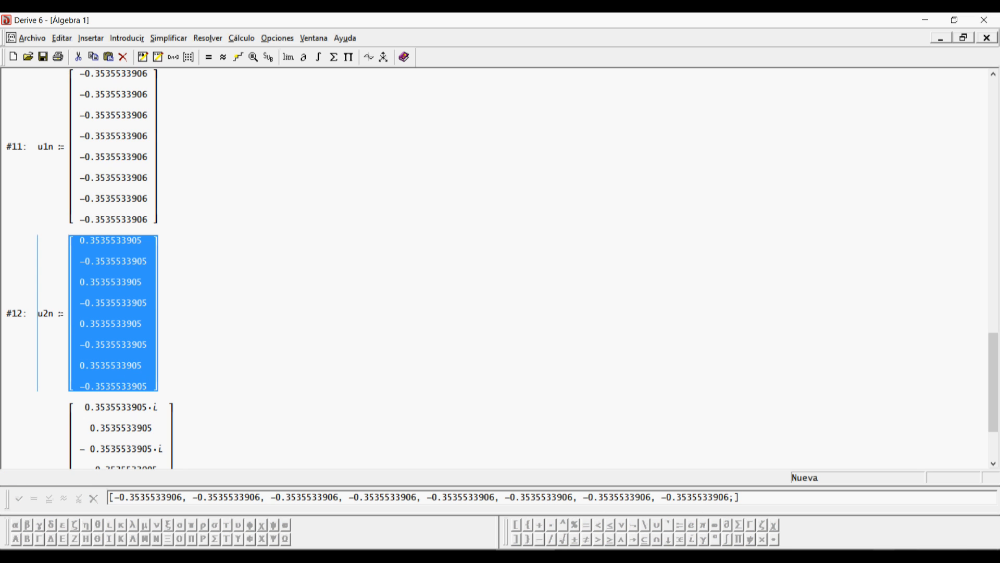
key("F3")
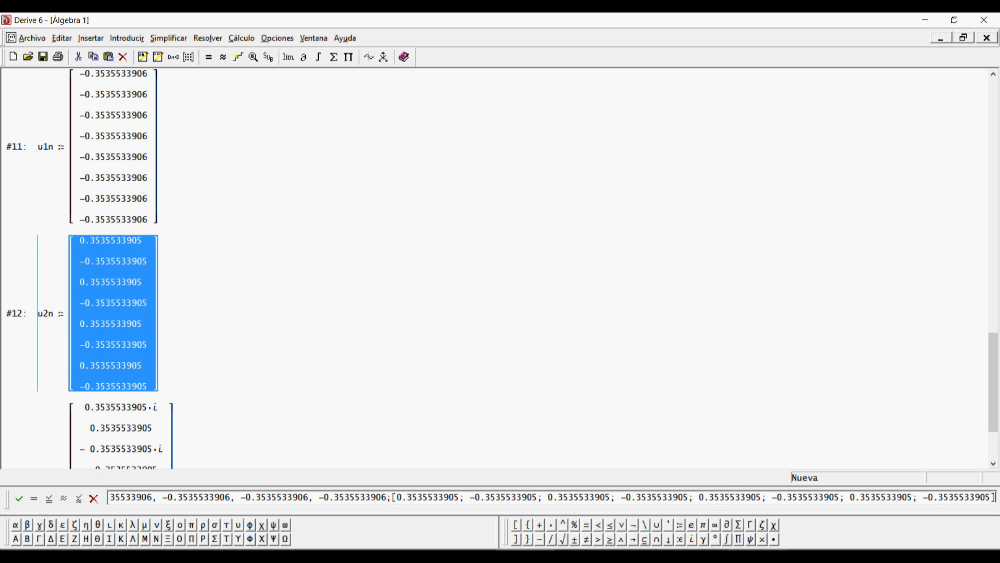
scroll(205, 292, "down", 1)
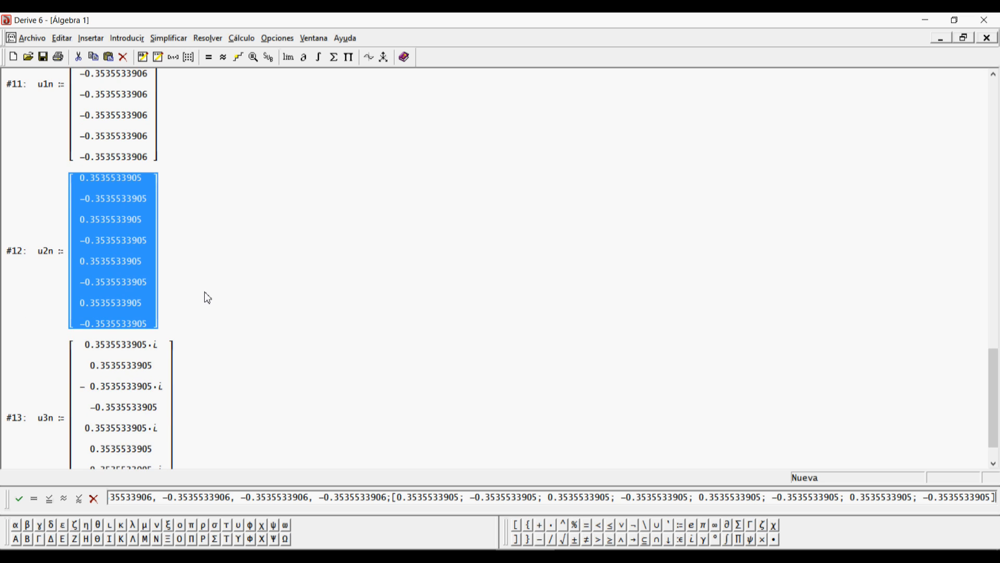
Step: Copy the change-of-basis matrix definition cambiobbien from the worksheet Apartados 1-6.dfw
left_click(408, 555)
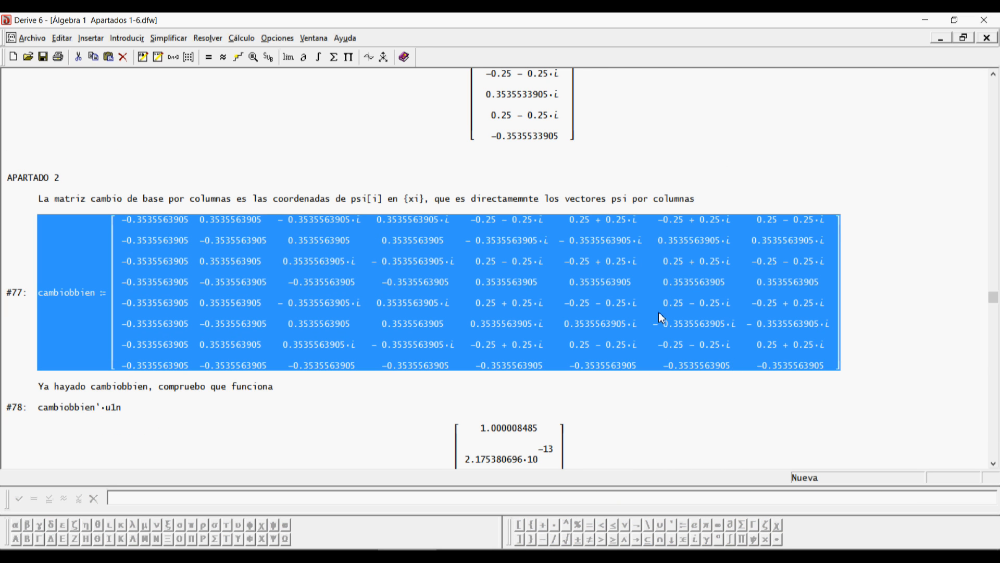
right_click(189, 305)
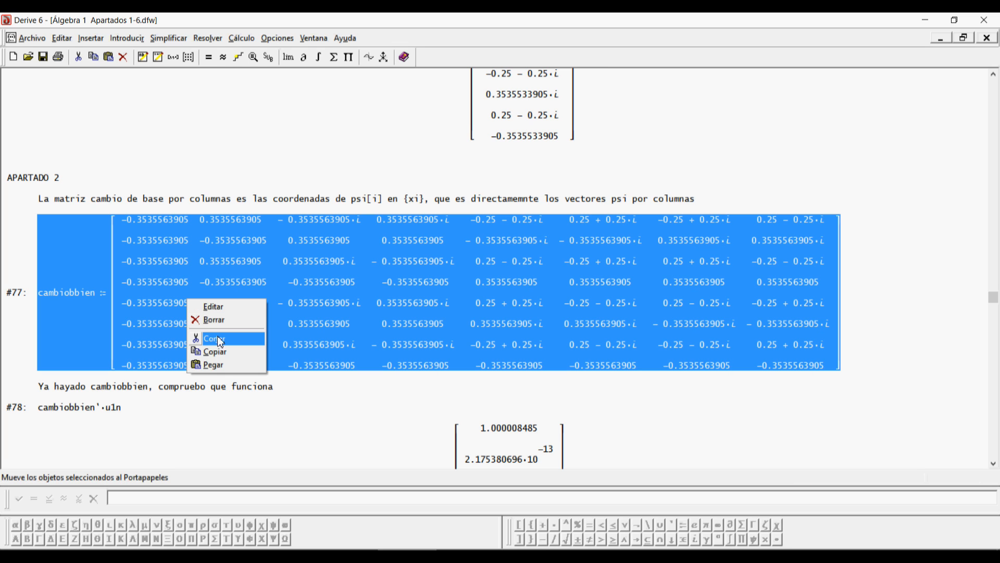
left_click(224, 353)
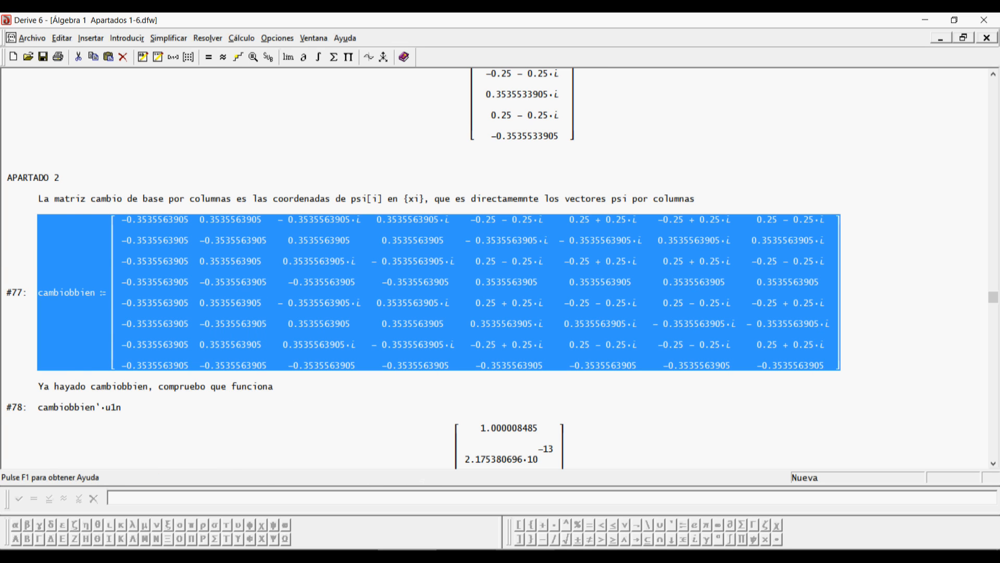
Step: Return to the Álgebra 1 worksheet, clear the unfinished expression, and enter the copied cambiobbien definition in its place
left_click(521, 555)
triple_click(340, 501)
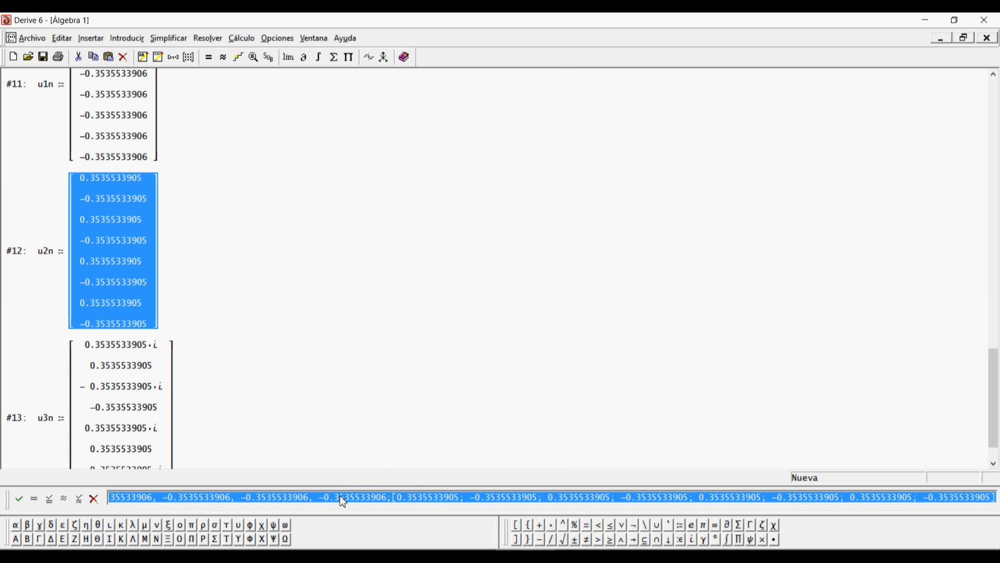
key("Delete")
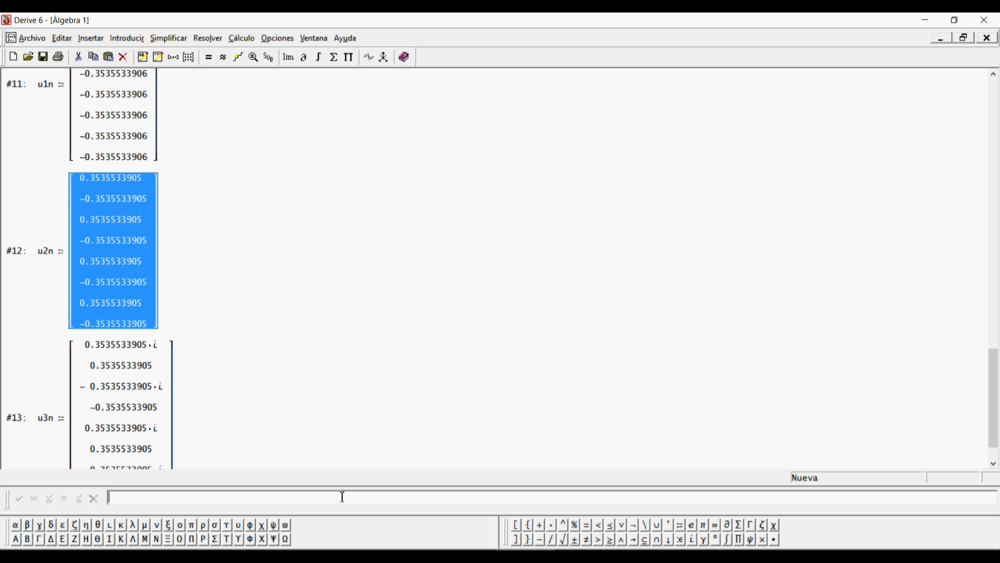
key("ctrl+v")
key("Return")
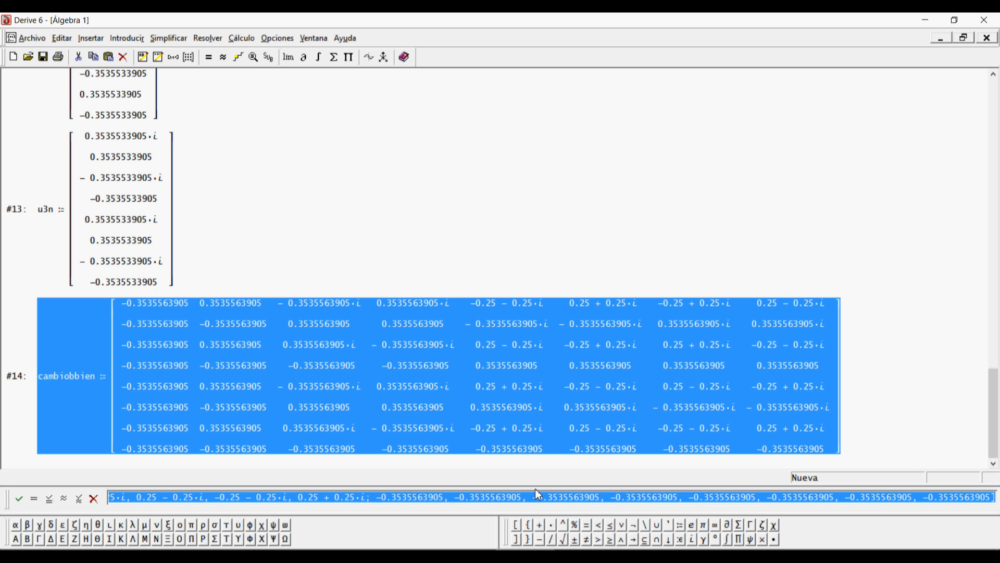
Step: Enter the transpose of cambiobbien as a new expression and approximate it
key("Delete")
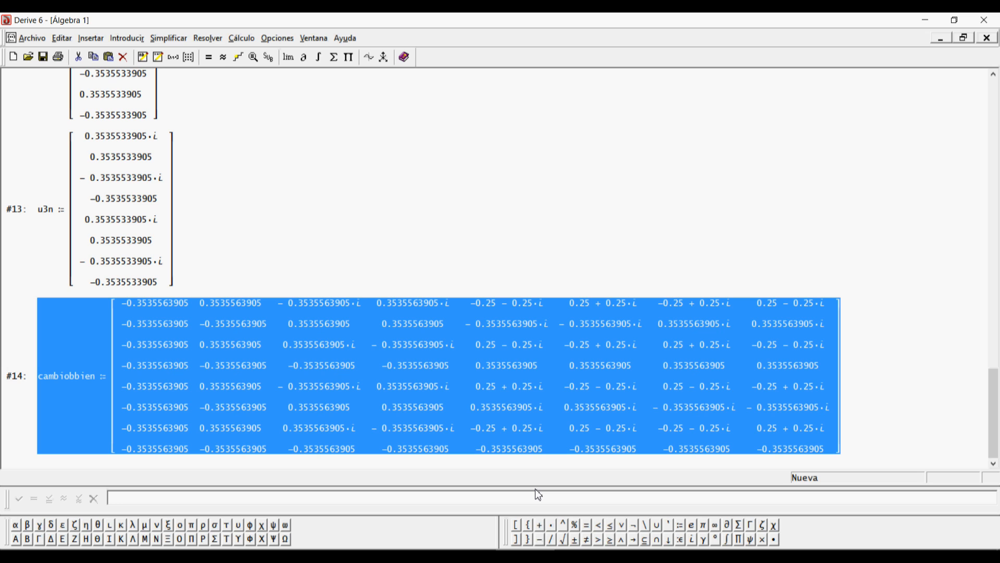
type("'")
key("BackSpace")
type("CAMB")
key("BackSpace")
key("BackSpace")
key("BackSpace")
key("BackSpace")
type("cambiobbi")
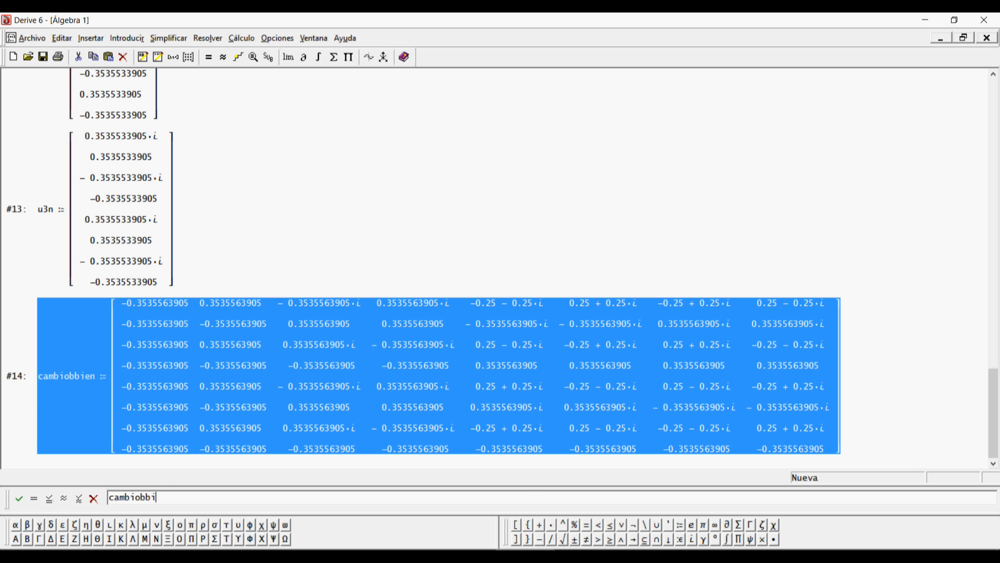
type("en'")
key("Return")
left_click(223, 57)
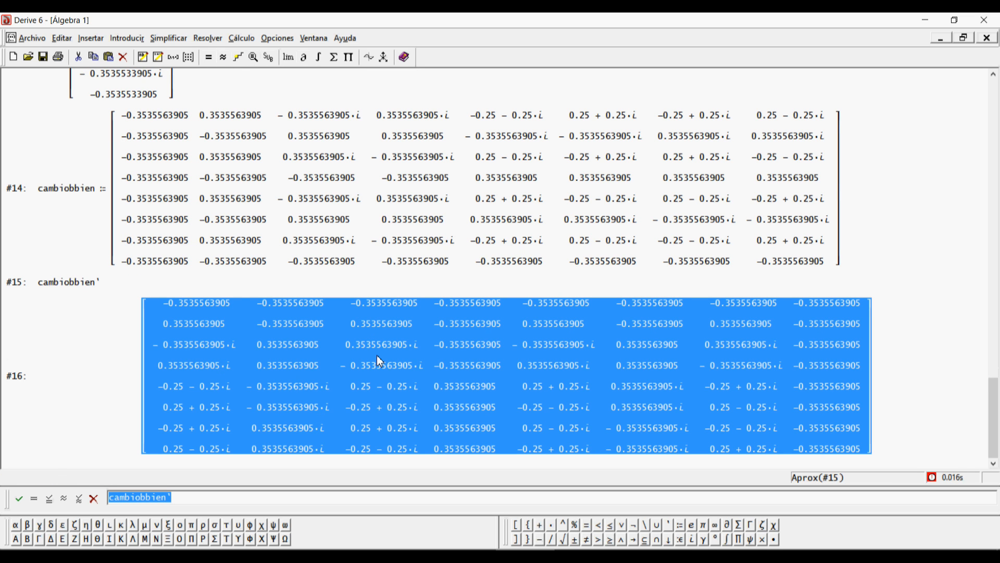
Step: Enter the product of the transpose of cambiobbien and u1n as a new expression
left_click(200, 500)
type("*u1n")
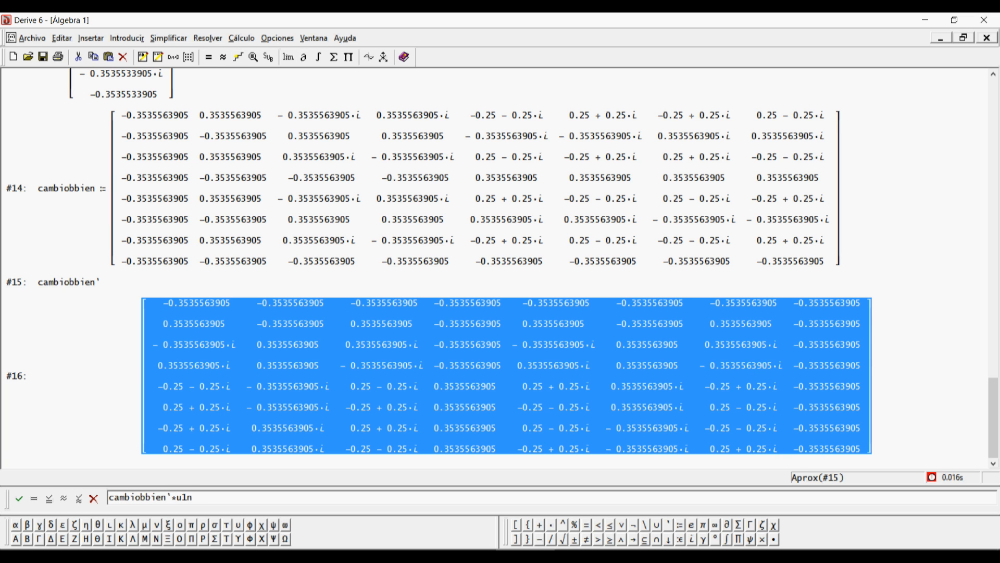
key("Return")
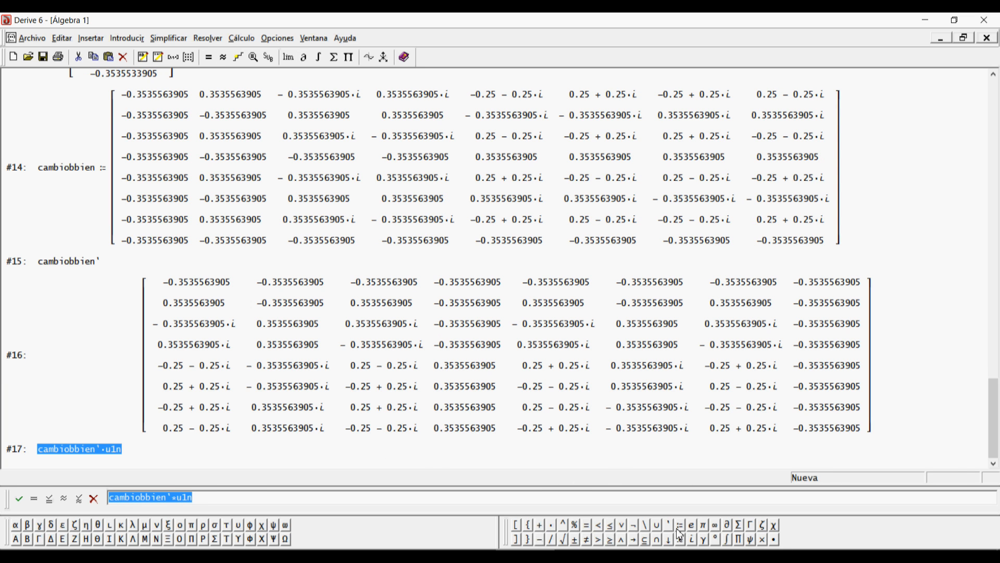
Step: Switch to Cadena 8 átomos.pdf and read the check and inversion of the change-of-basis matrix on page 7
left_click(699, 557)
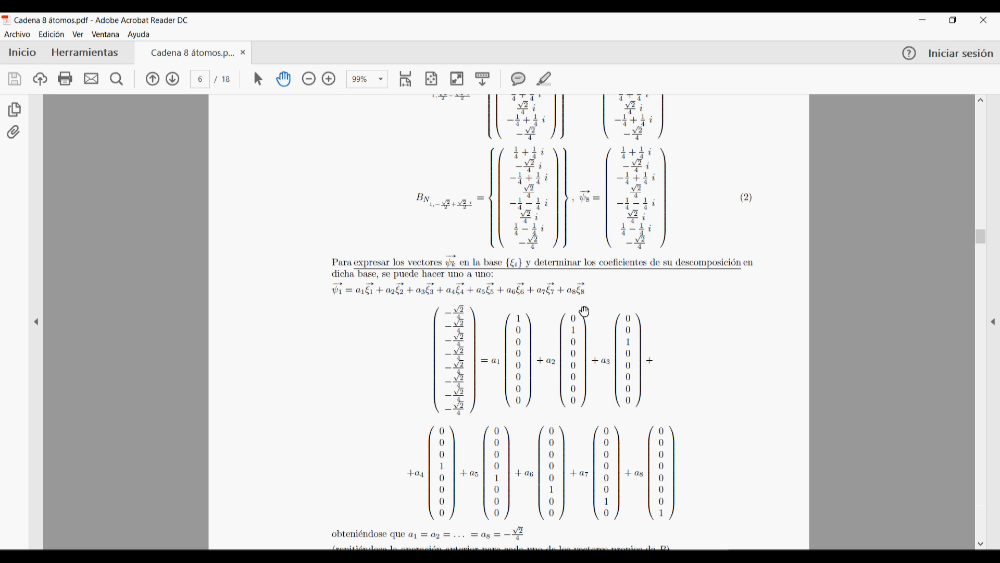
scroll(579, 311, "down", 10)
scroll(577, 311, "down", 10)
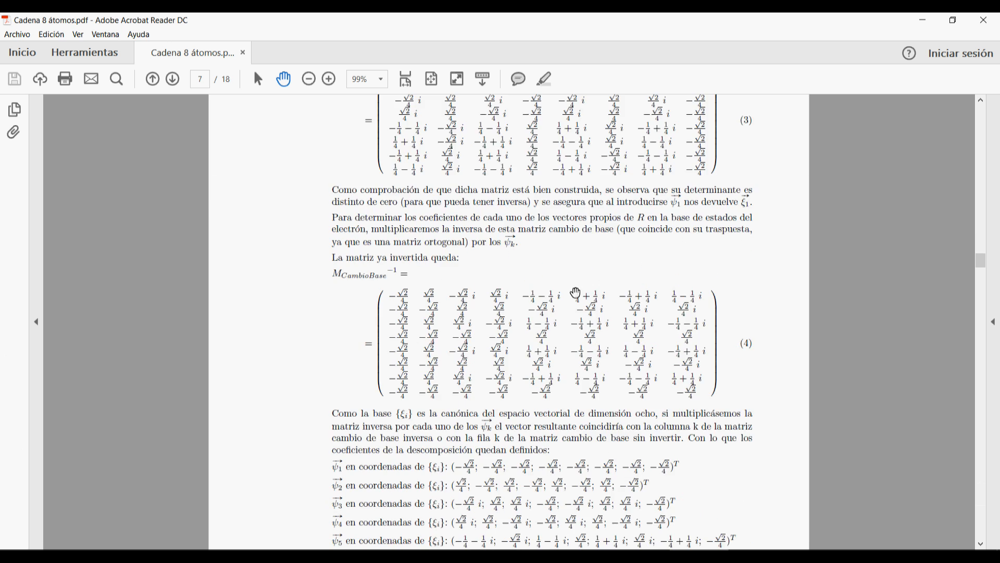
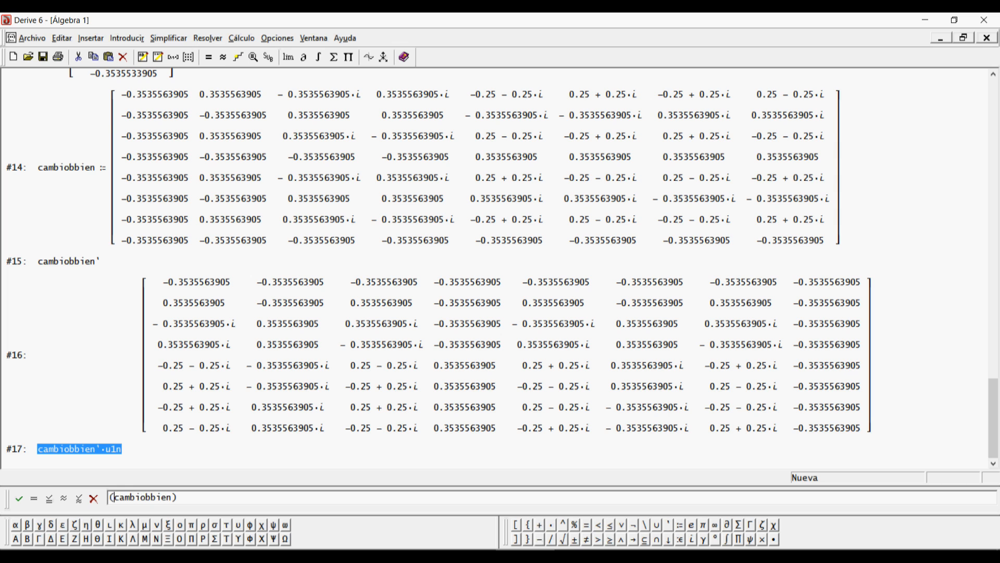
Step: Enter rank(cambiobbien) in Derive's Álgebra 1 worksheet and approximate it
type("rank")
key("Return")
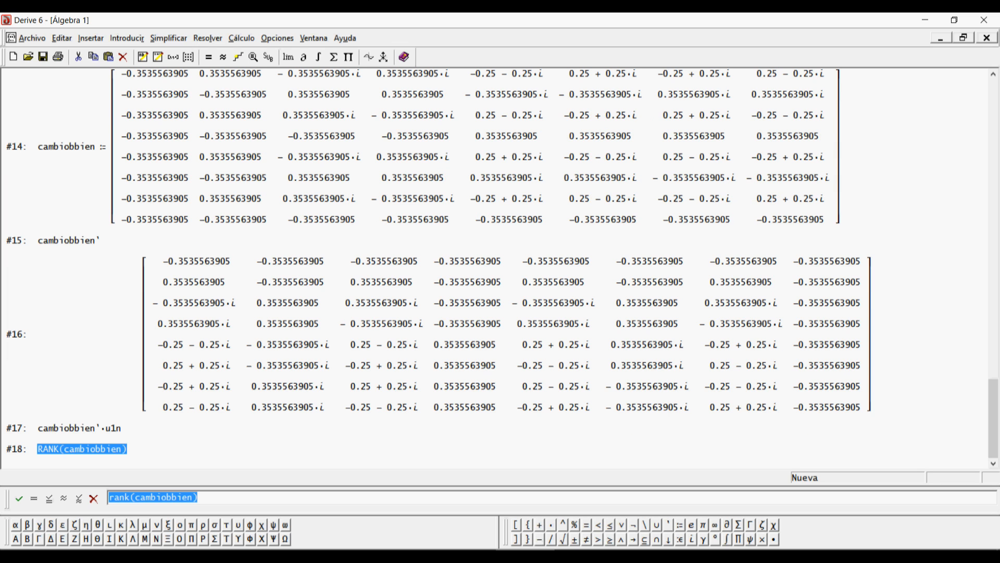
left_click(223, 57)
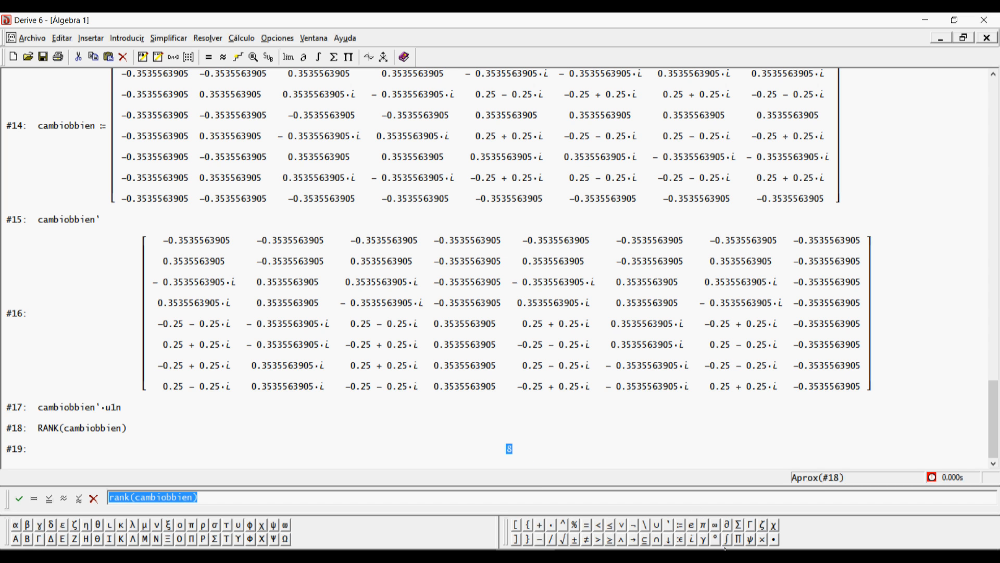
Step: Switch to the PDF and examine the eigenvalues of R⁻¹ on page 8 and the start of the Hamiltonian section on page 9
key("alt+Tab")
scroll(583, 256, "down", 5)
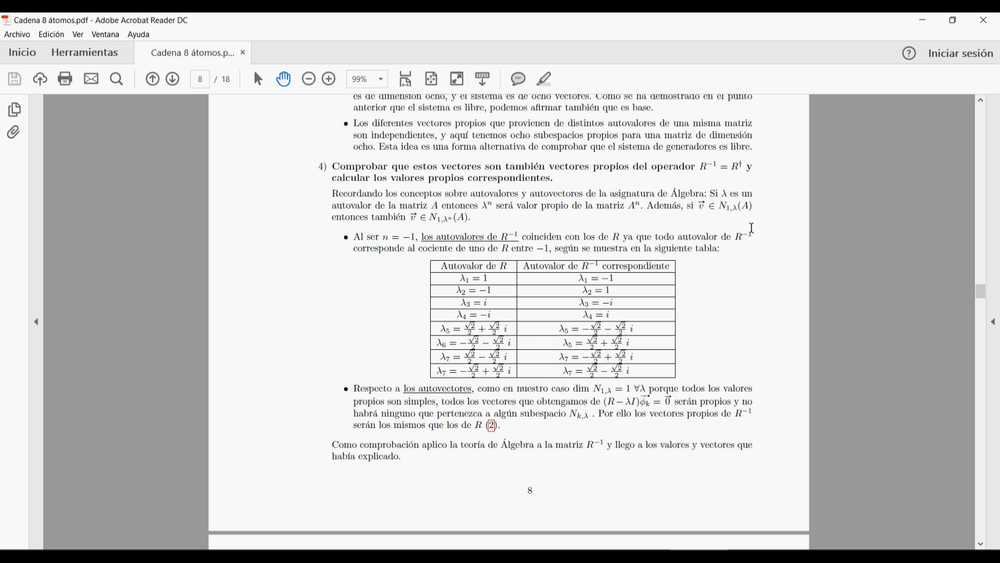
scroll(492, 241, "down", 7)
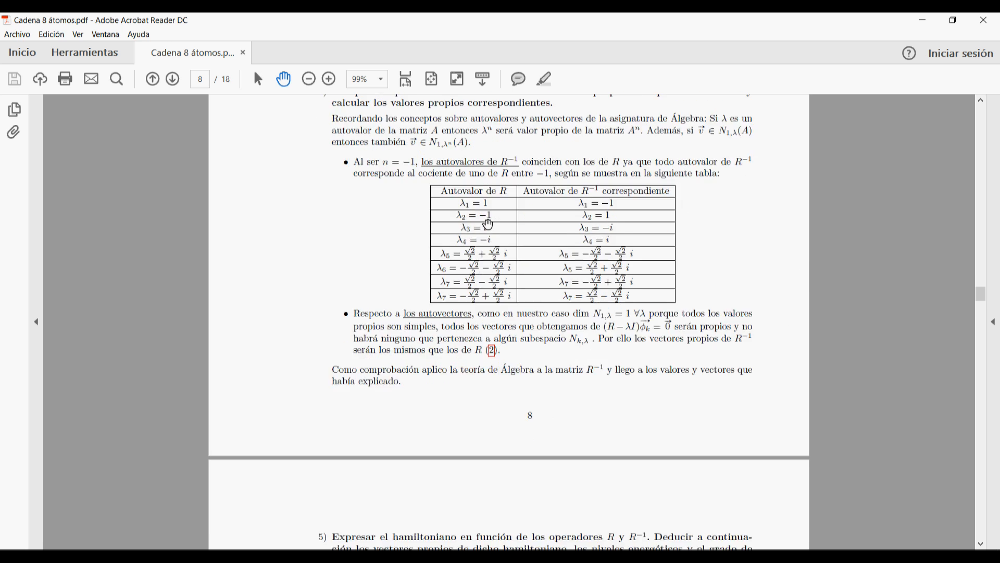
scroll(489, 224, "down", 1)
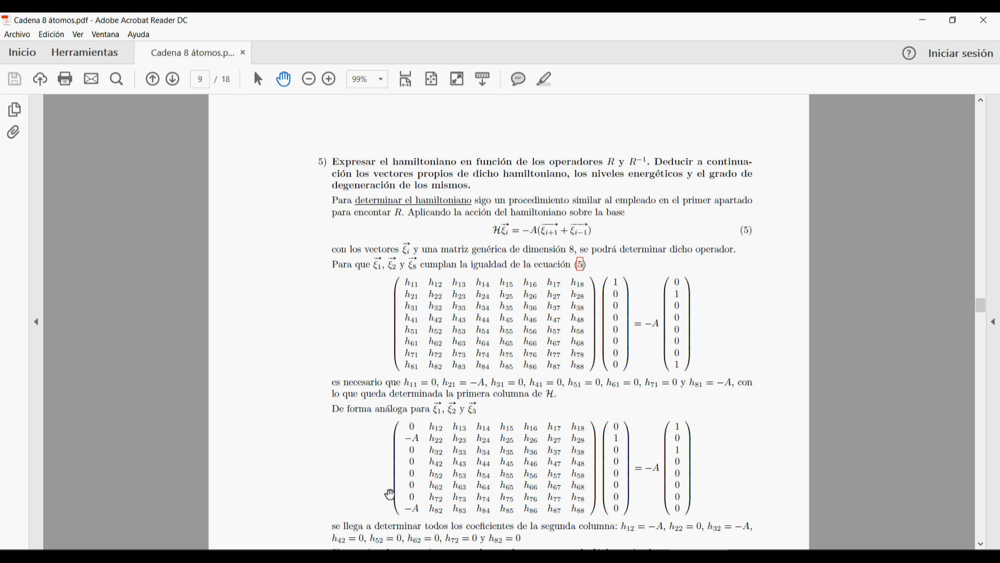
Step: Switch to Apartados 1-6.dfw in Derive and examine the canonica product, EIGENVALUES(R⁻¹) in APARTADO 4, and the H matrix calculations in APARTADO 5
left_click(411, 557)
scroll(346, 383, "up", 10)
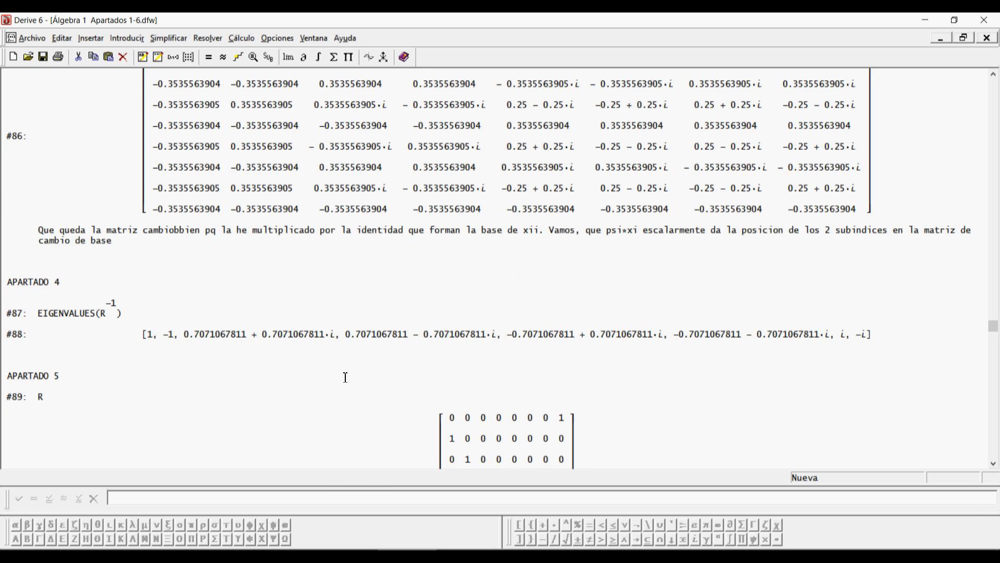
scroll(336, 337, "up", 3)
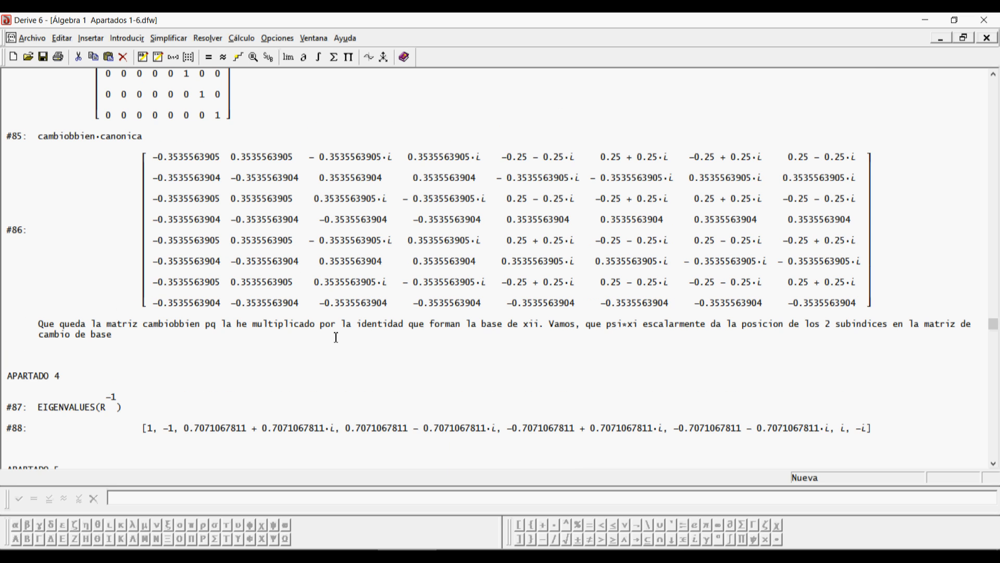
scroll(336, 338, "up", 7)
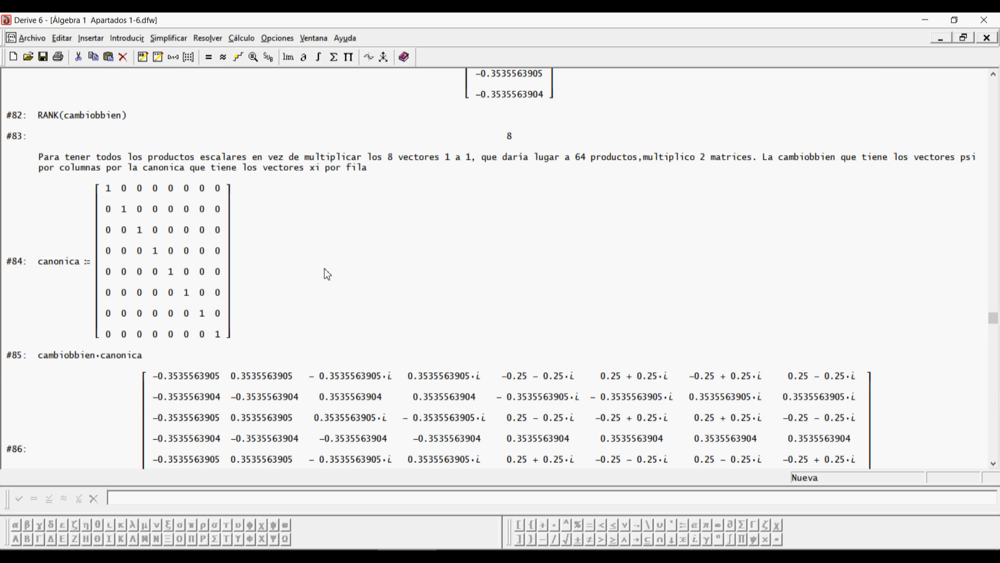
scroll(327, 273, "down", 5)
scroll(324, 267, "down", 4)
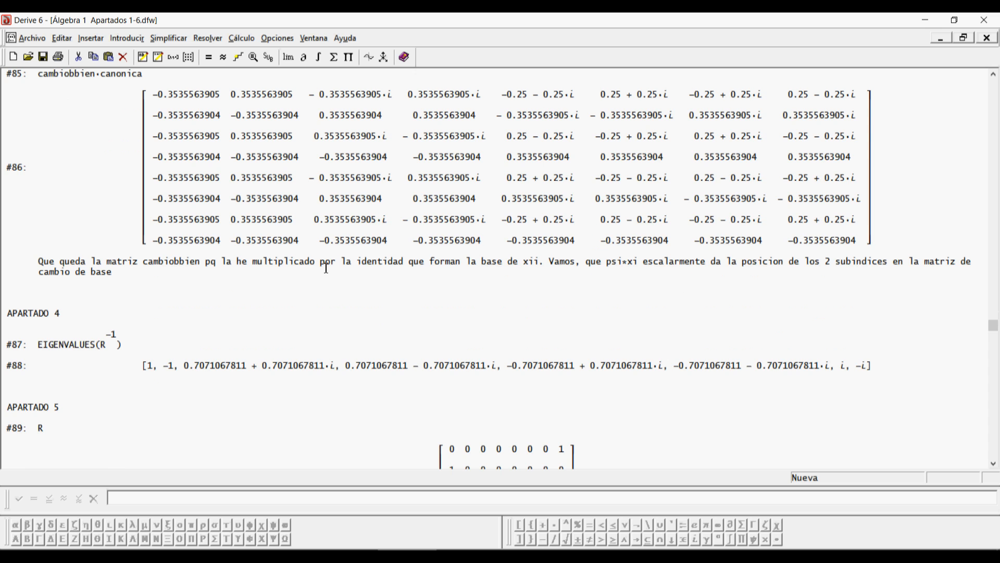
scroll(327, 268, "down", 1)
scroll(415, 292, "down", 8)
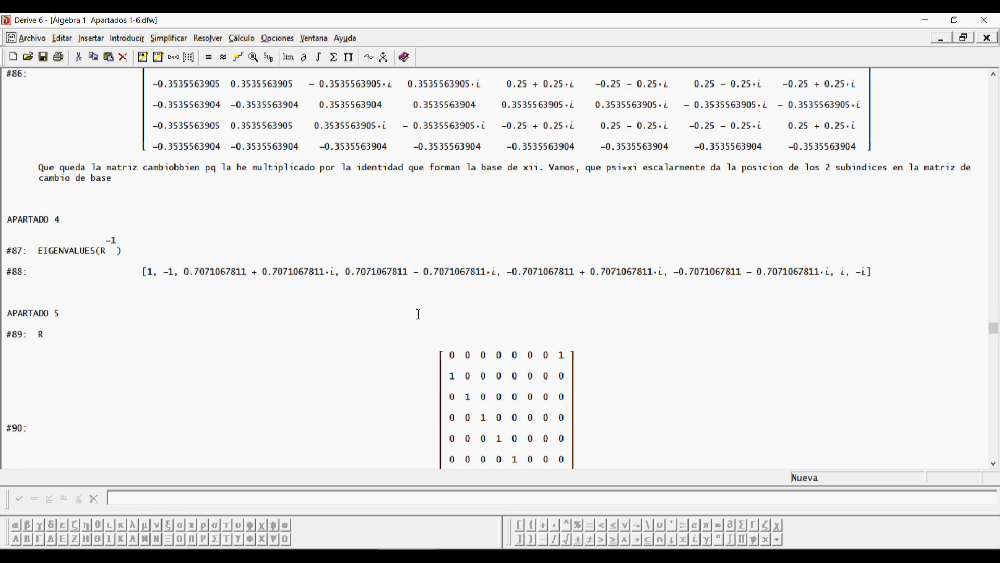
scroll(432, 304, "down", 20)
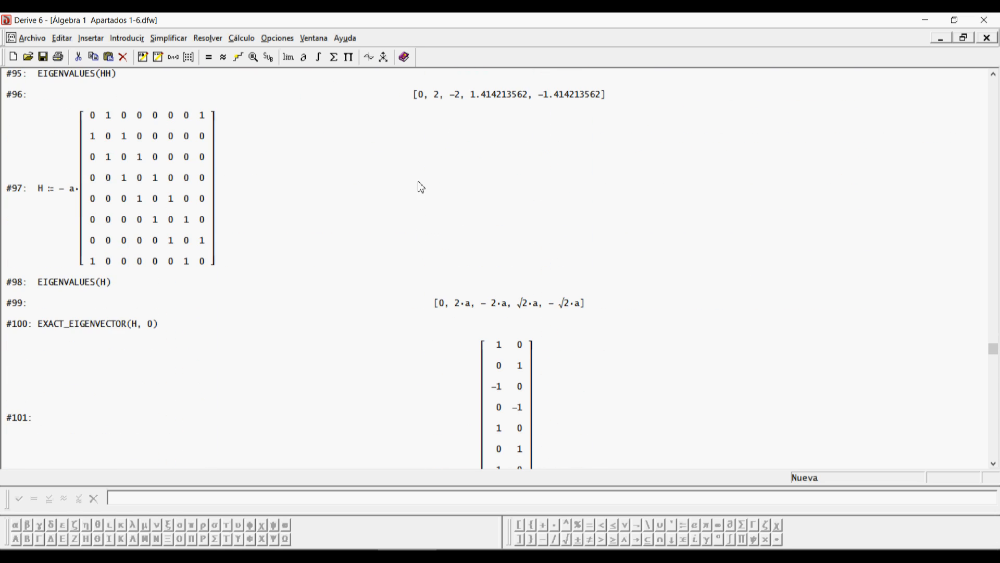
Step: Examine the EXACT_EIGENVECTOR(H) calculations, the normalized eigenvectors and the matrix in #136 built from them
scroll(429, 167, "down", 3)
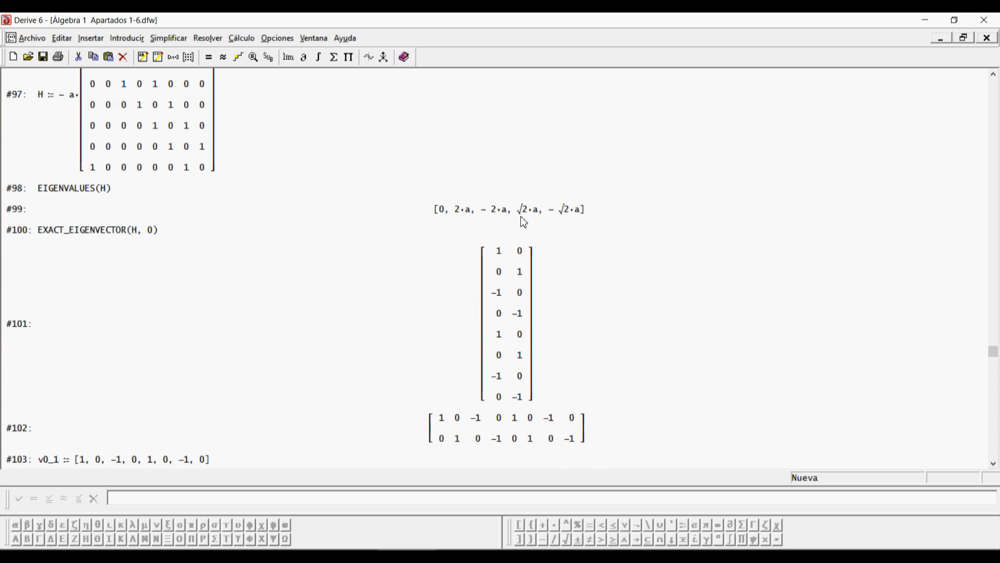
scroll(521, 227, "down", 3)
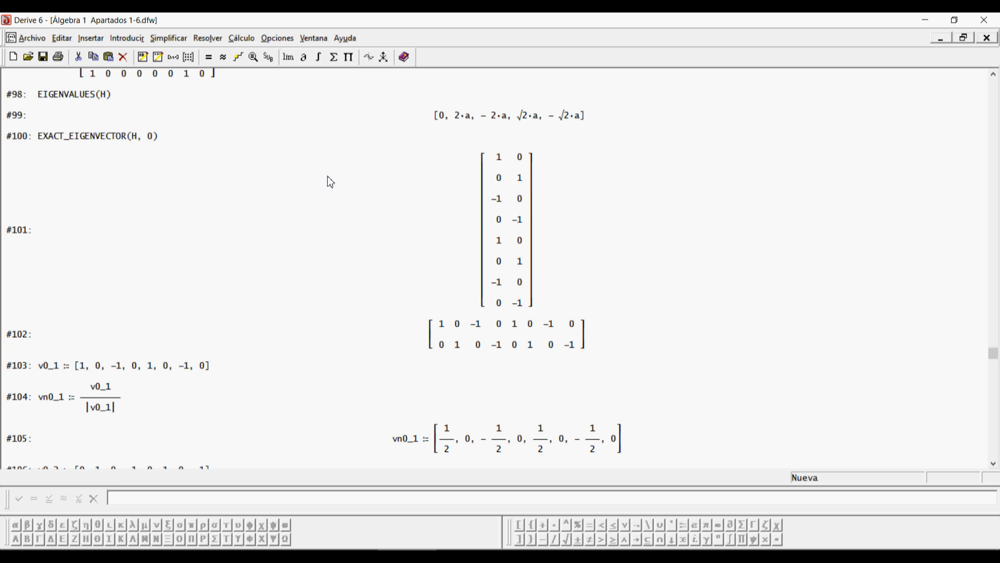
scroll(333, 182, "down", 2)
scroll(335, 182, "down", 10)
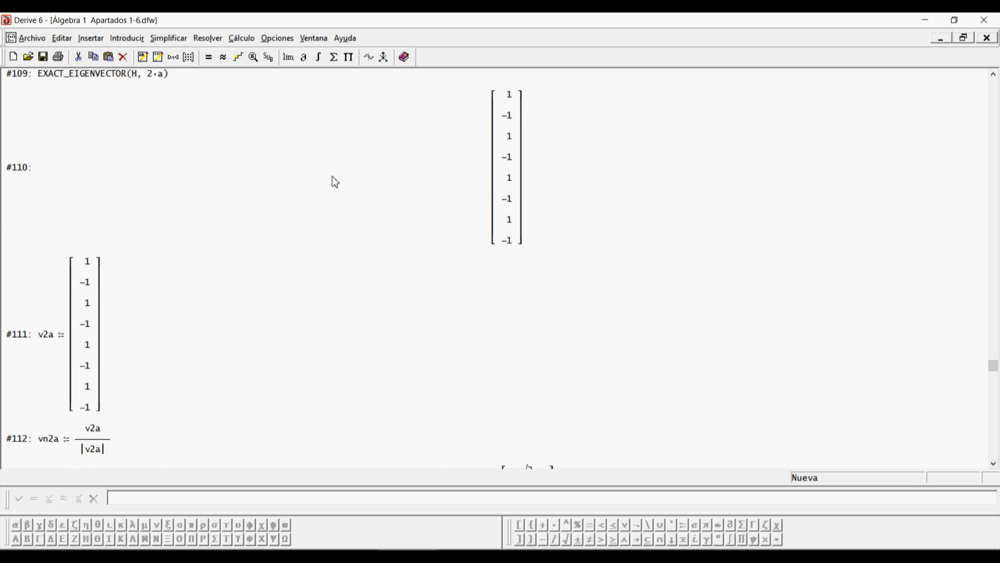
scroll(449, 152, "down", 10)
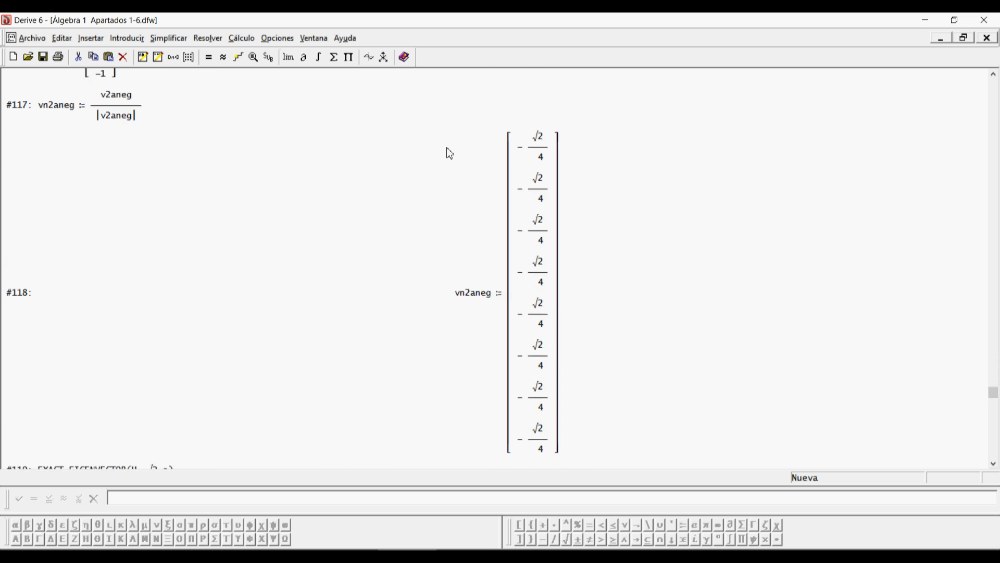
scroll(450, 153, "down", 4)
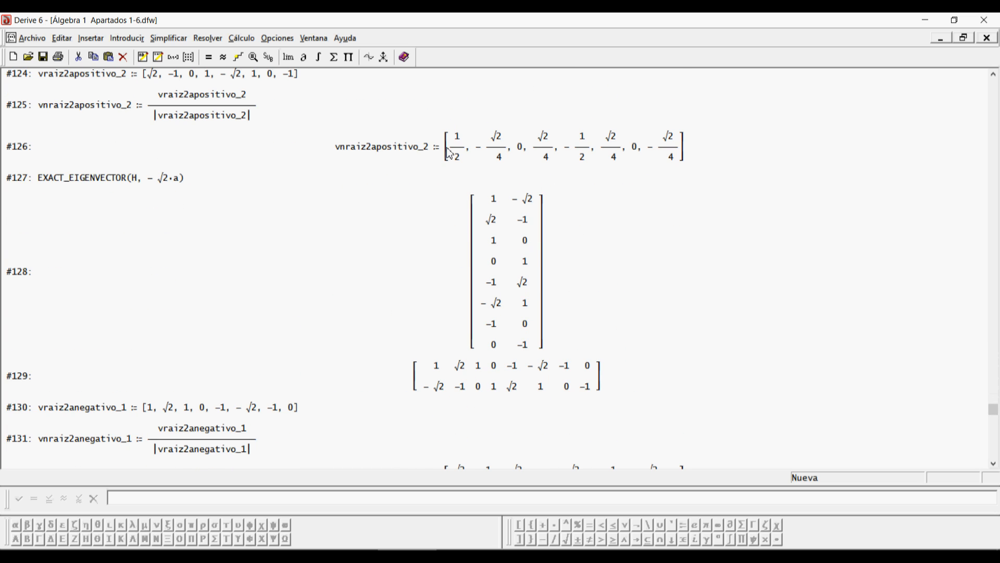
scroll(448, 151, "down", 10)
scroll(450, 154, "down", 5)
scroll(450, 154, "down", 2)
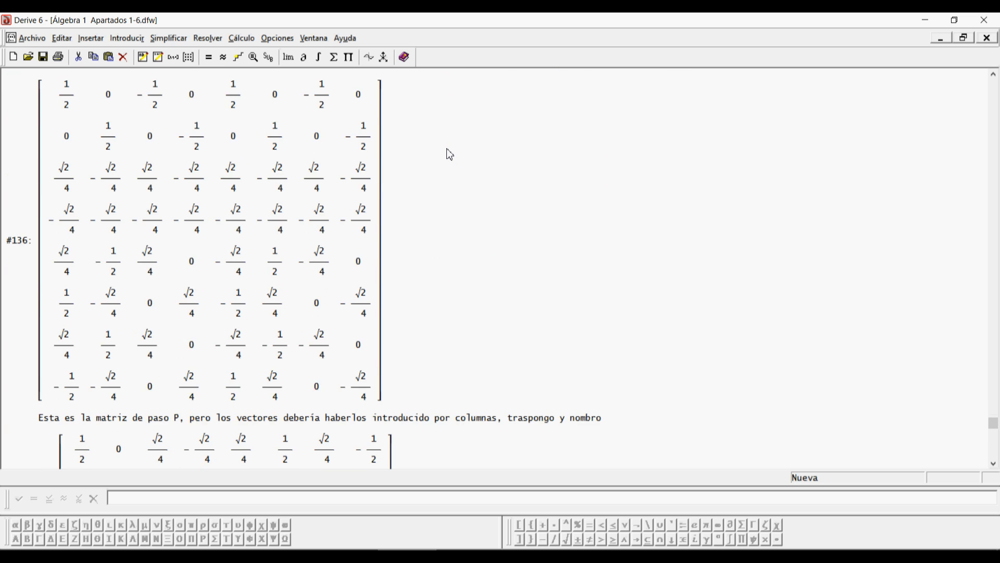
scroll(450, 155, "up", 1)
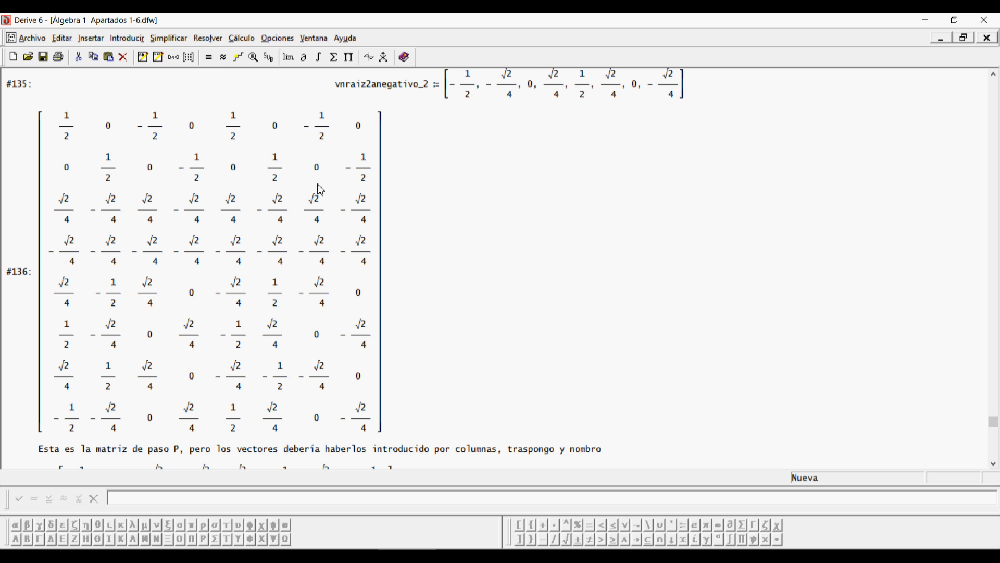
Step: Examine the transposed change-of-basis matrix P, the Jordan matrix J and the P·J·P⁻¹ check against H
scroll(453, 229, "down", 10)
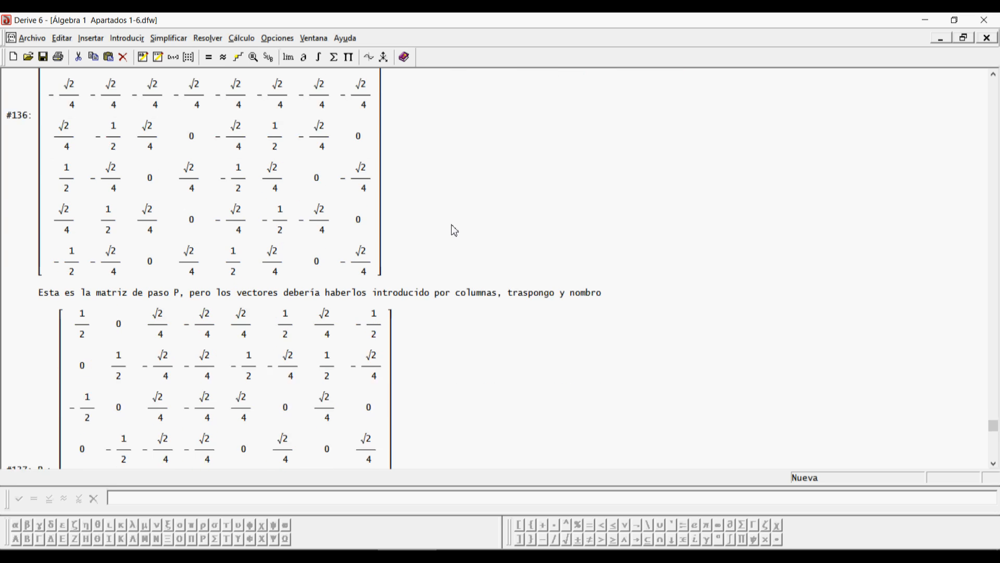
scroll(310, 266, "down", 5)
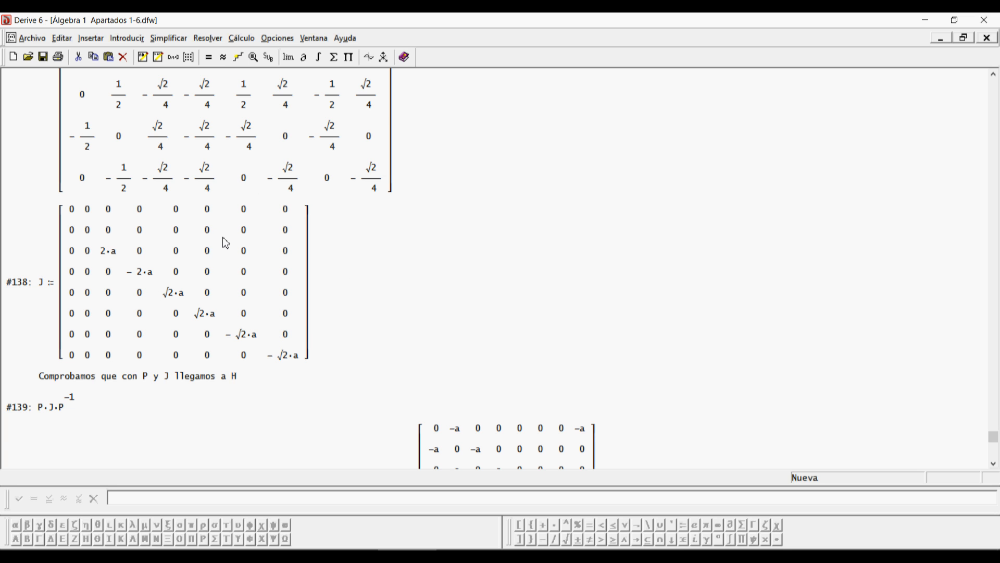
scroll(226, 243, "down", 3)
scroll(219, 216, "down", 2)
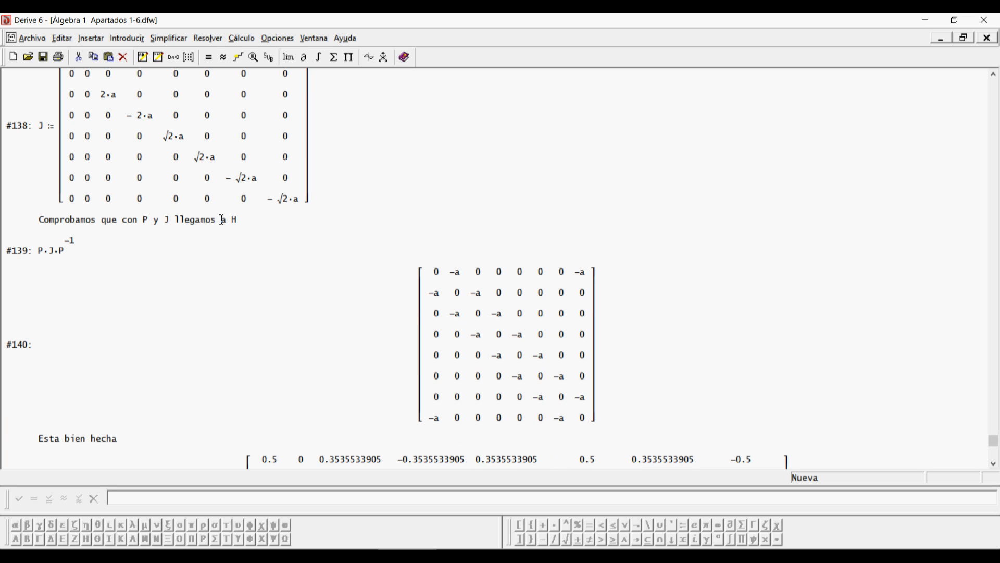
scroll(229, 237, "down", 2)
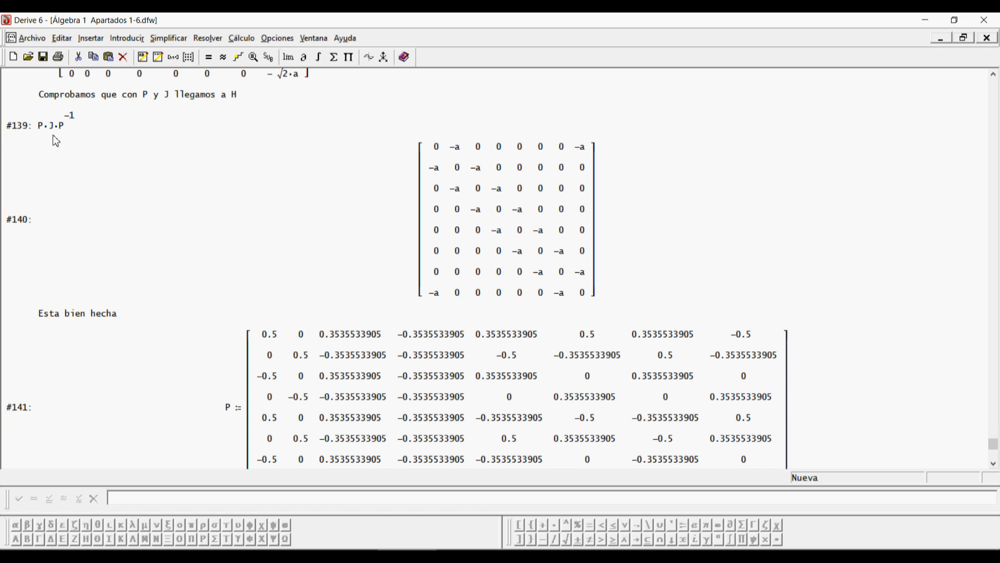
scroll(229, 178, "up", 1)
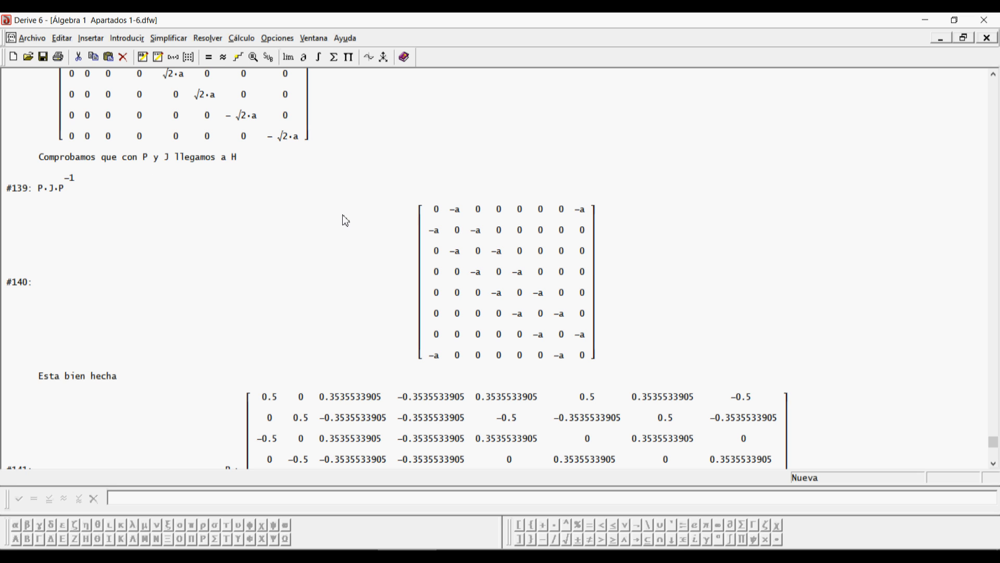
scroll(345, 216, "up", 1)
scroll(343, 213, "up", 8)
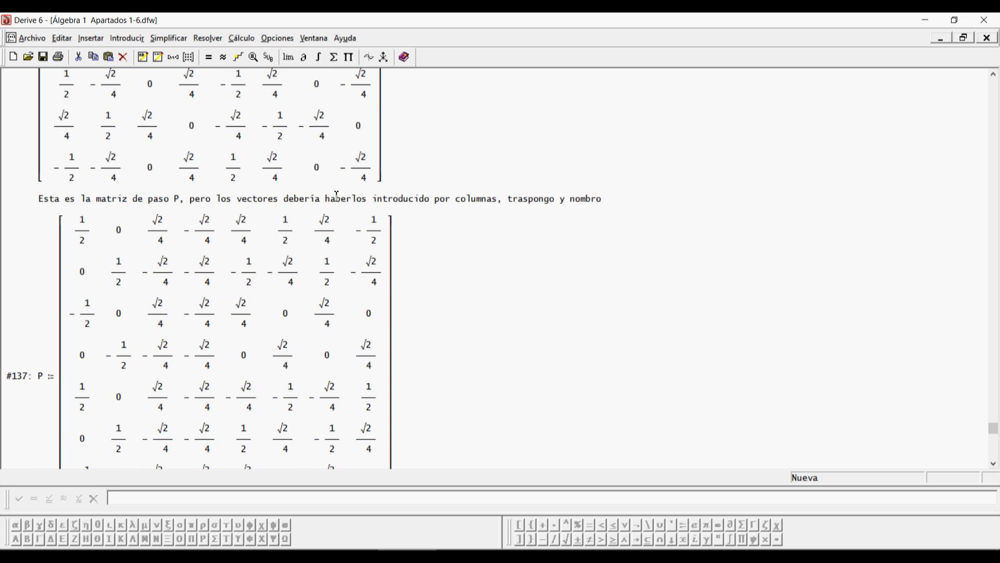
scroll(426, 251, "down", 8)
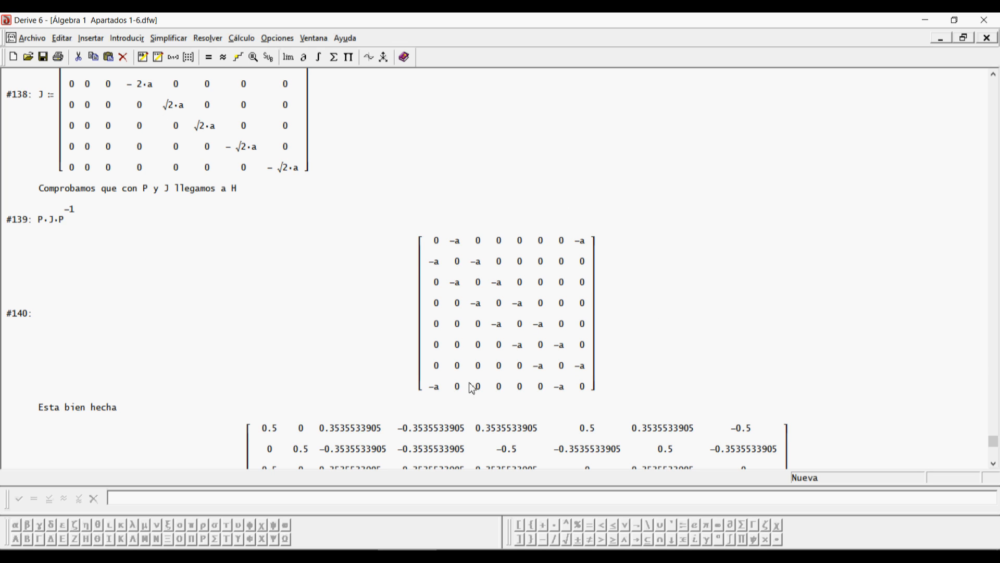
Step: Select the P·J·P⁻¹ result matrix and examine the decimal form of P and the SOLVE calculation in APARTADO 6
left_click(504, 296)
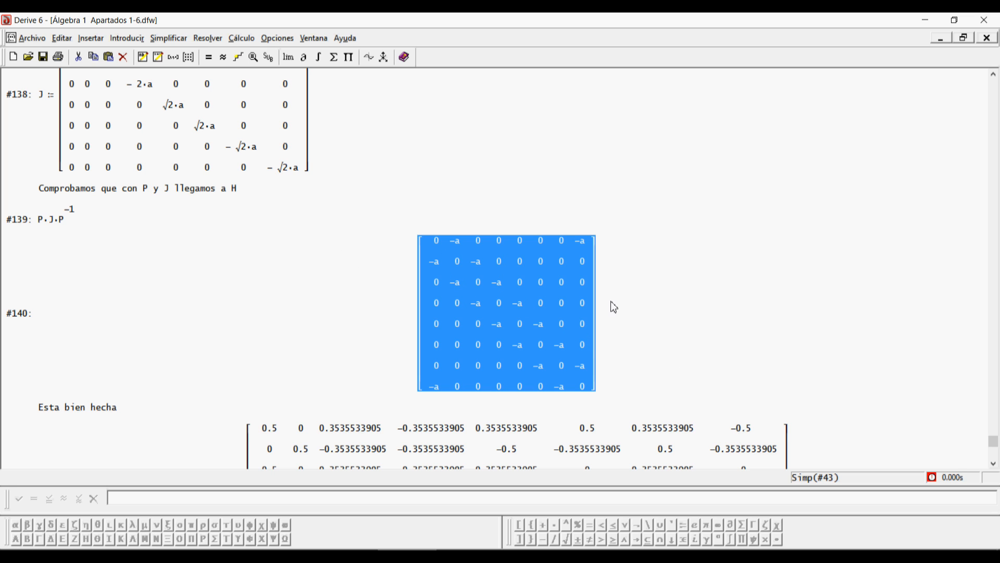
scroll(271, 255, "down", 5)
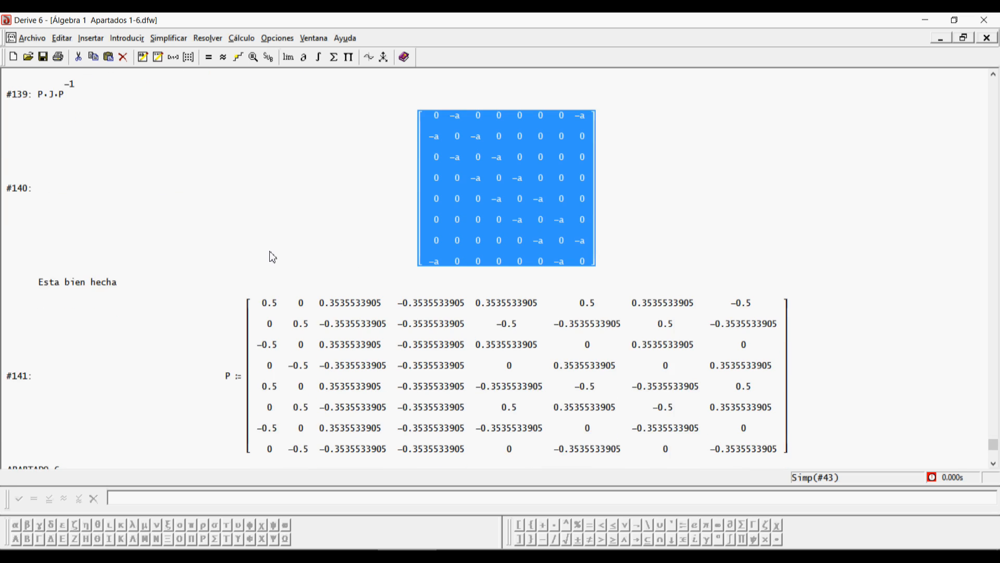
scroll(292, 263, "down", 9)
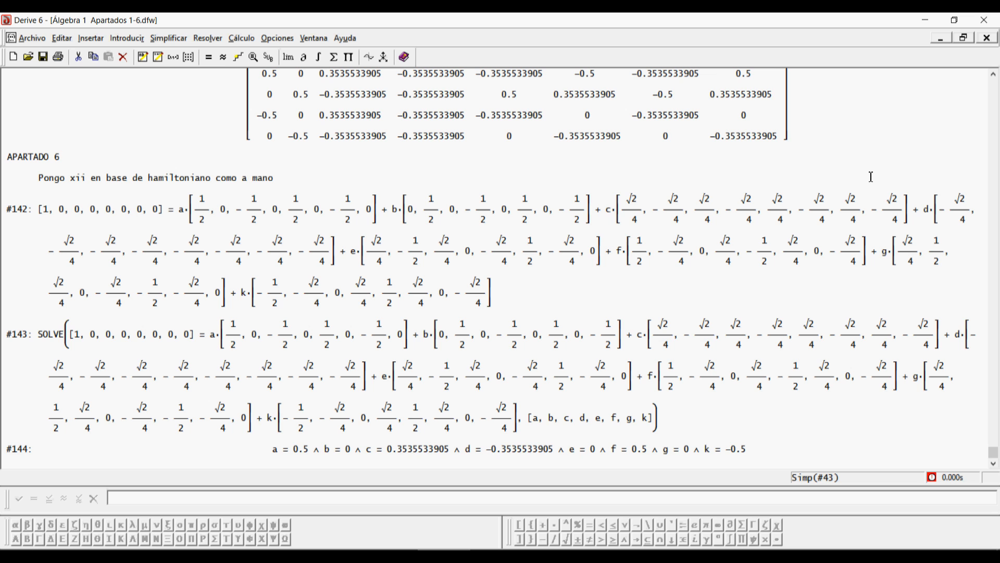
scroll(693, 208, "up", 2)
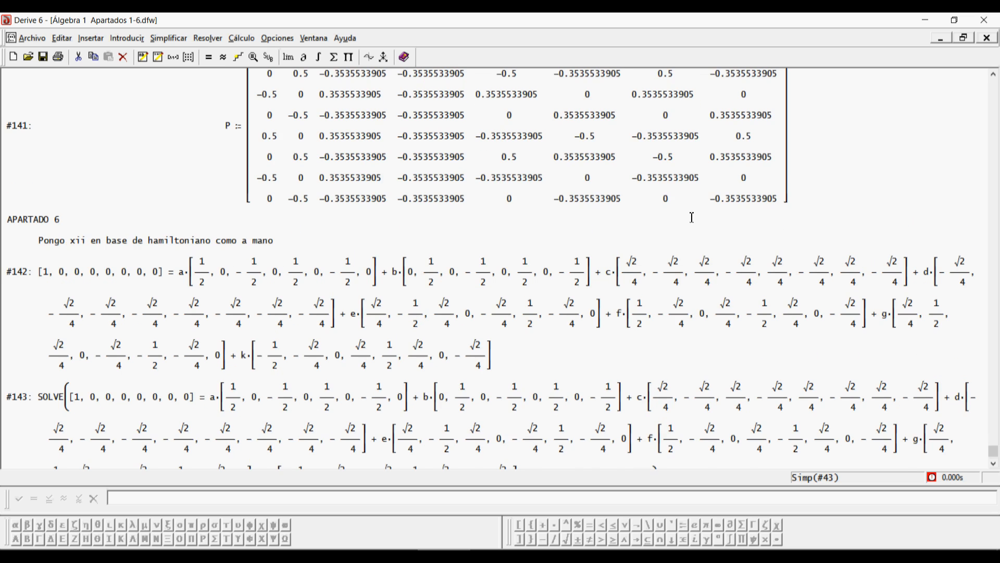
scroll(691, 217, "up", 6)
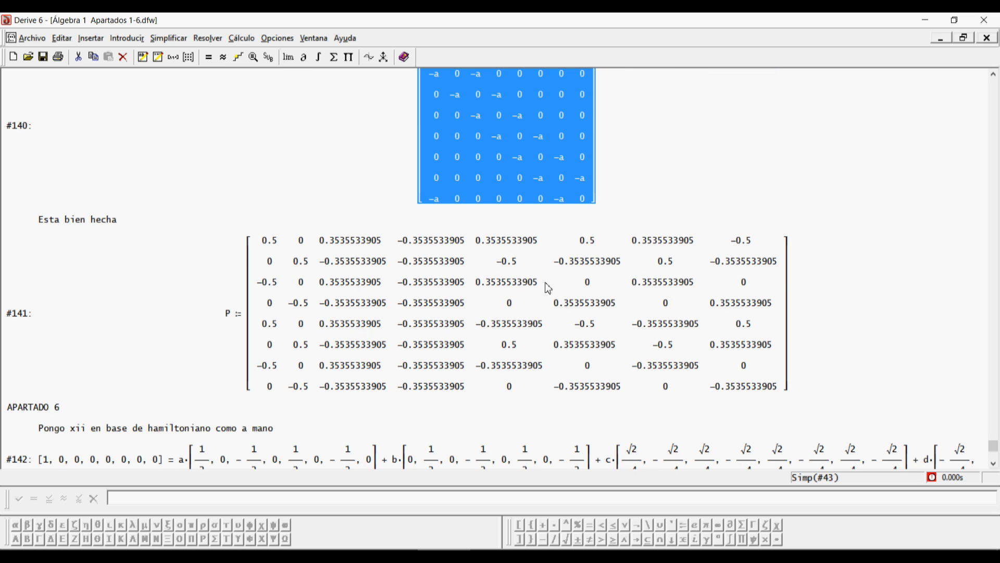
Step: Switch to Cadena 8 átomos.pdf and read the Hamiltonian's eigenstates φ1 to φ8 on page 10
left_click(710, 555)
scroll(587, 339, "up", 15)
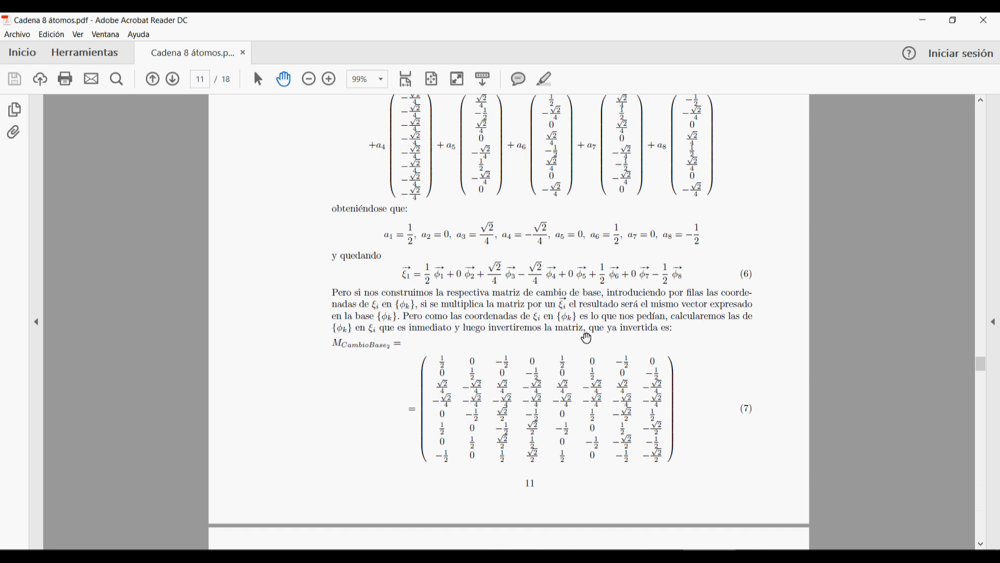
scroll(587, 338, "up", 15)
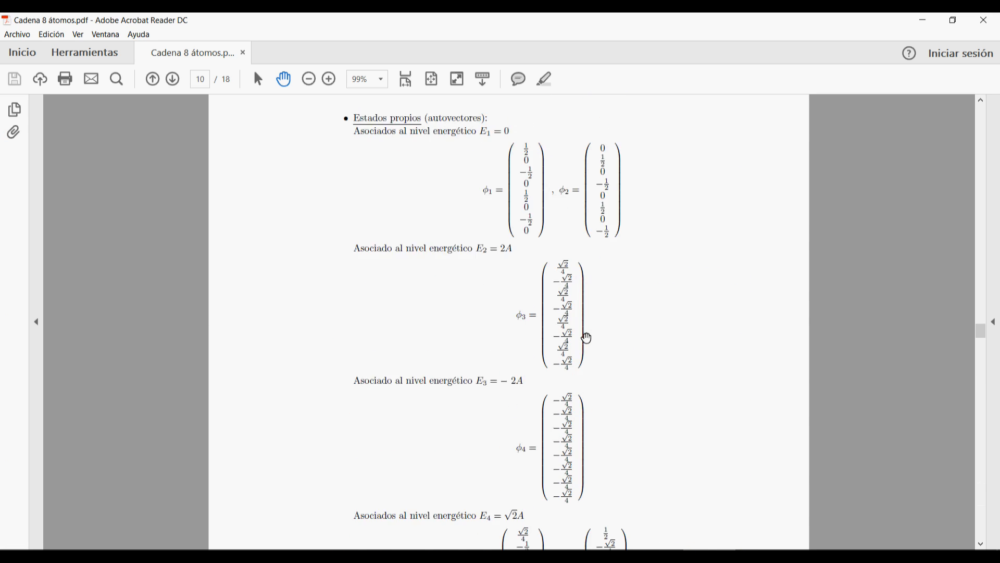
scroll(587, 339, "down", 10)
scroll(636, 219, "down", 6)
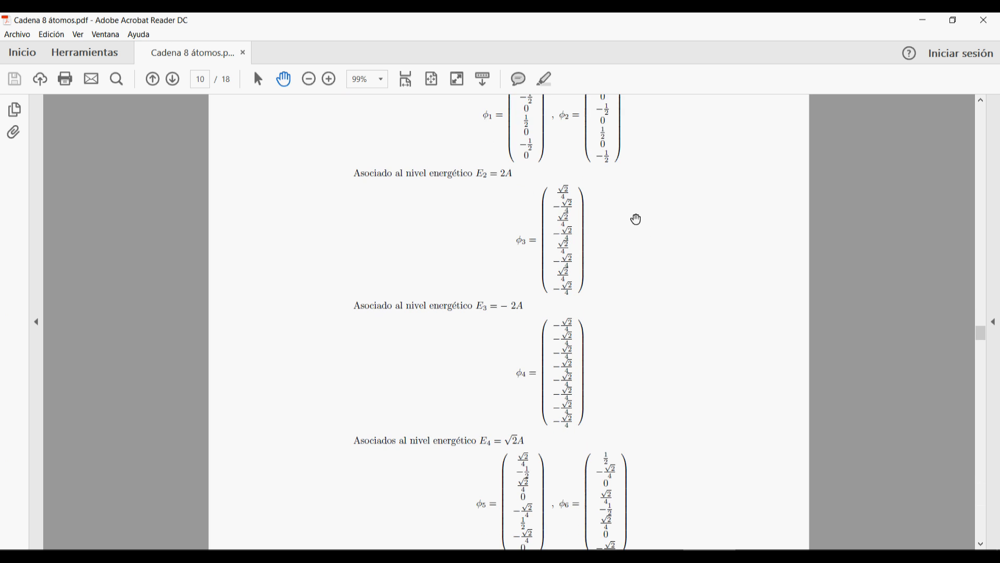
scroll(636, 219, "down", 5)
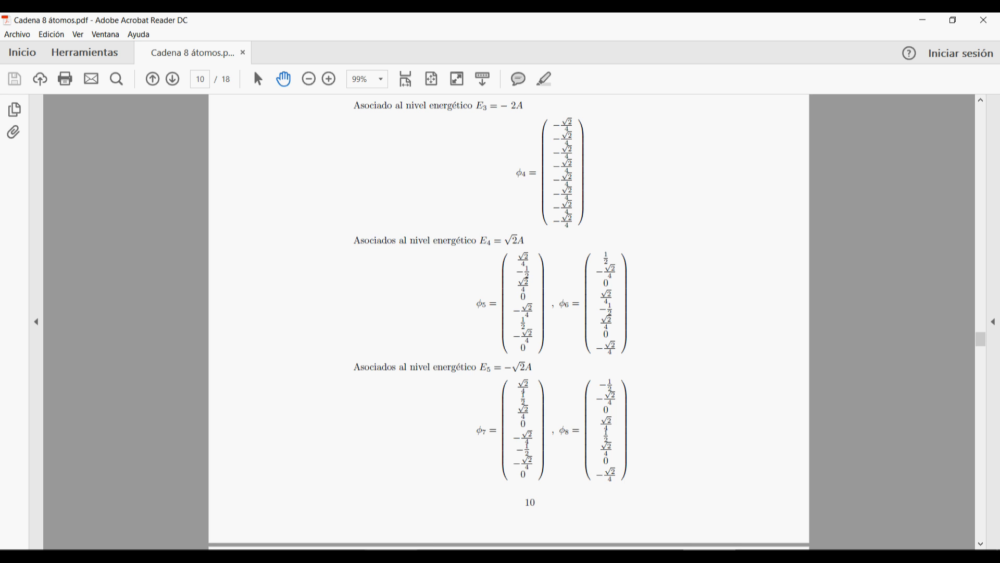
Step: View the autovecH1 matrix in MATLAB, and return to the PDF to review the eigenstates by energy level on page 10
key("alt+Tab")
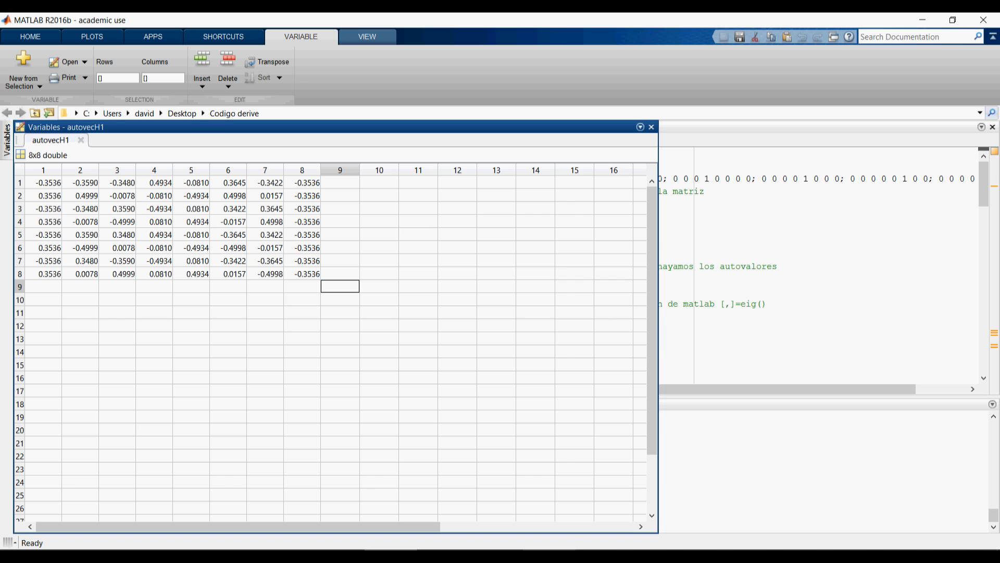
mouse_move(683, 555)
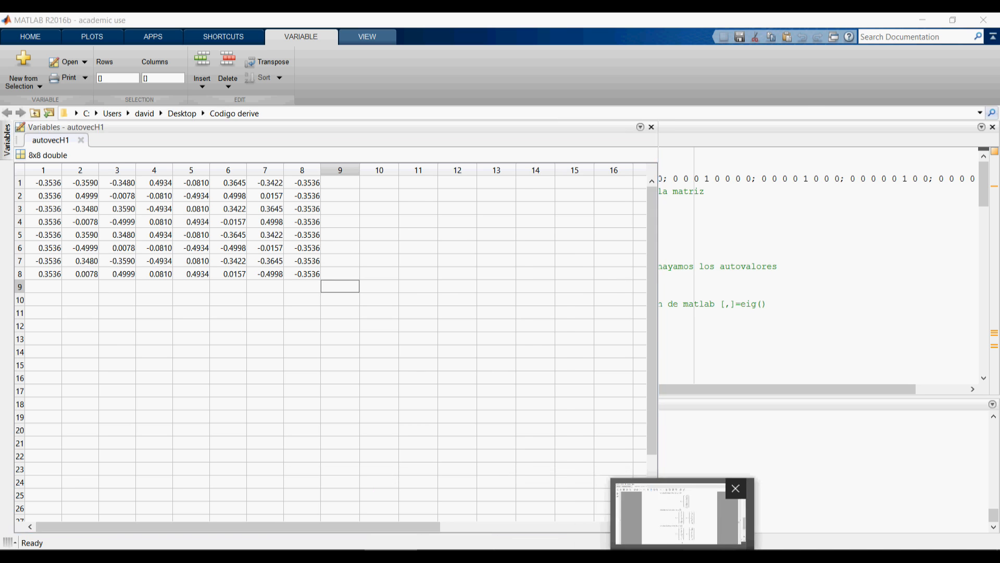
left_click(682, 519)
scroll(642, 354, "up", 1)
scroll(642, 354, "up", 4)
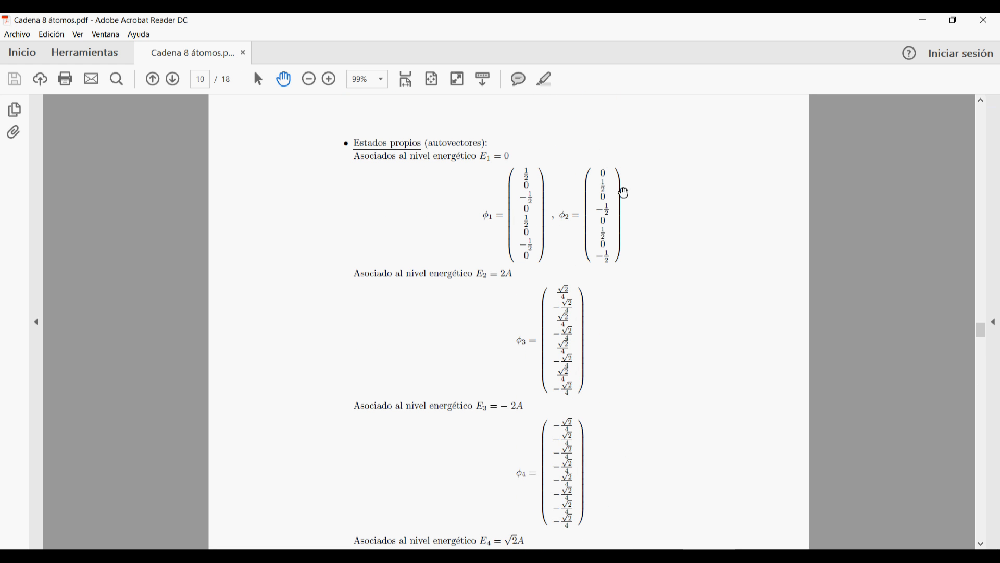
scroll(659, 237, "down", 2)
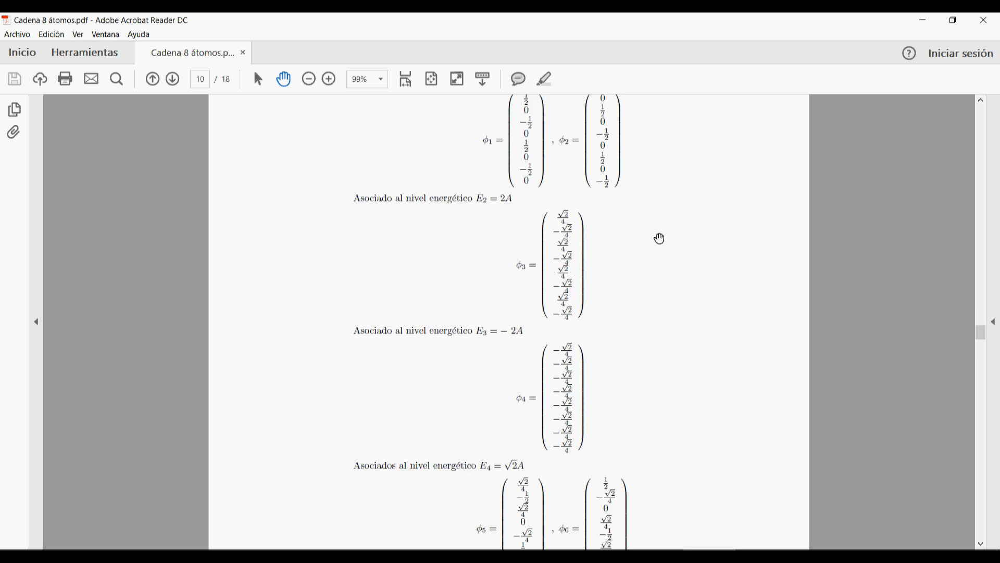
scroll(658, 217, "up", 1)
scroll(695, 247, "down", 4)
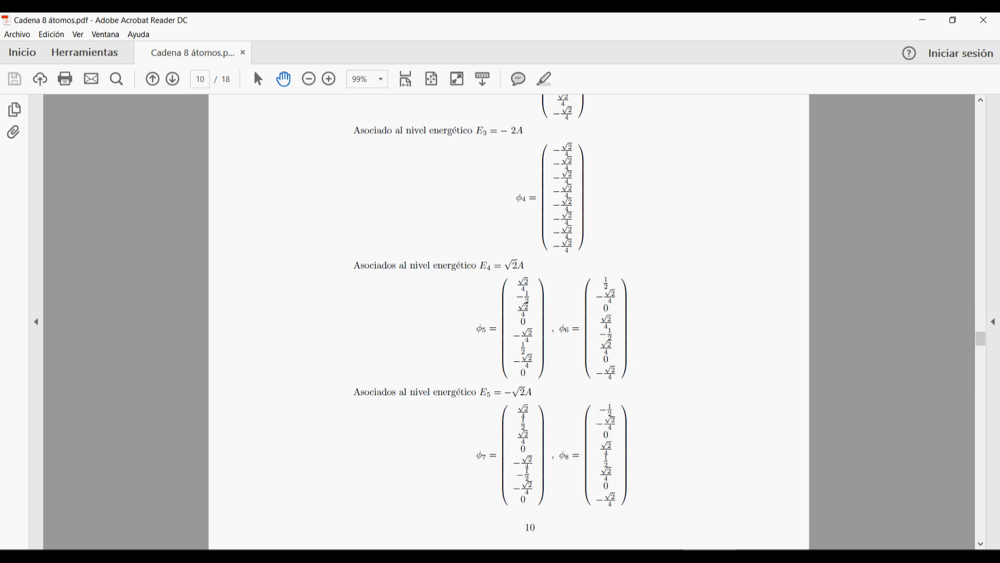
Step: Compare MATLAB's autovecH1 matrix with the PDF's page 10 eigenstates, viewing Derive's Álgebra 1 worksheet in between
left_click(390, 556)
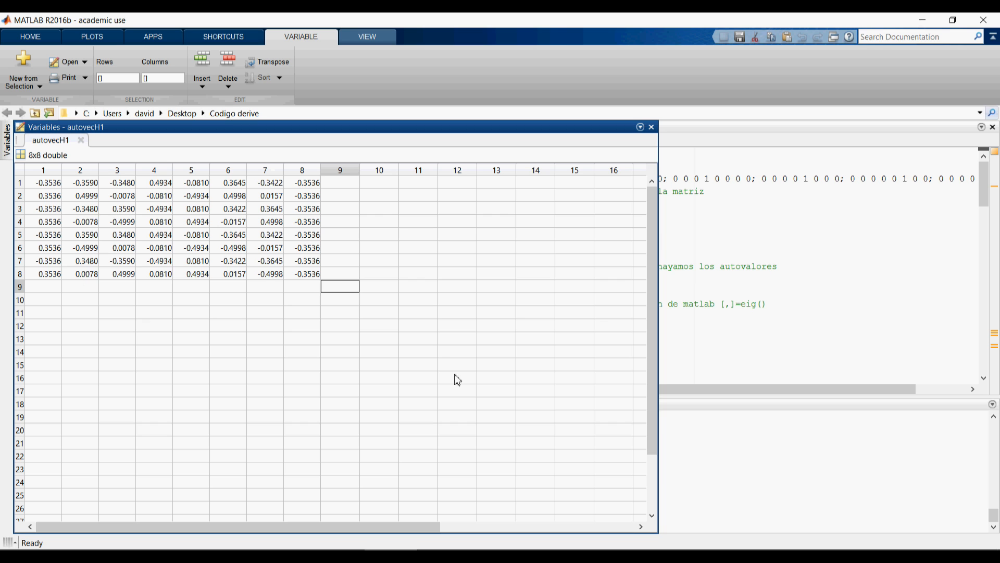
left_click(549, 556)
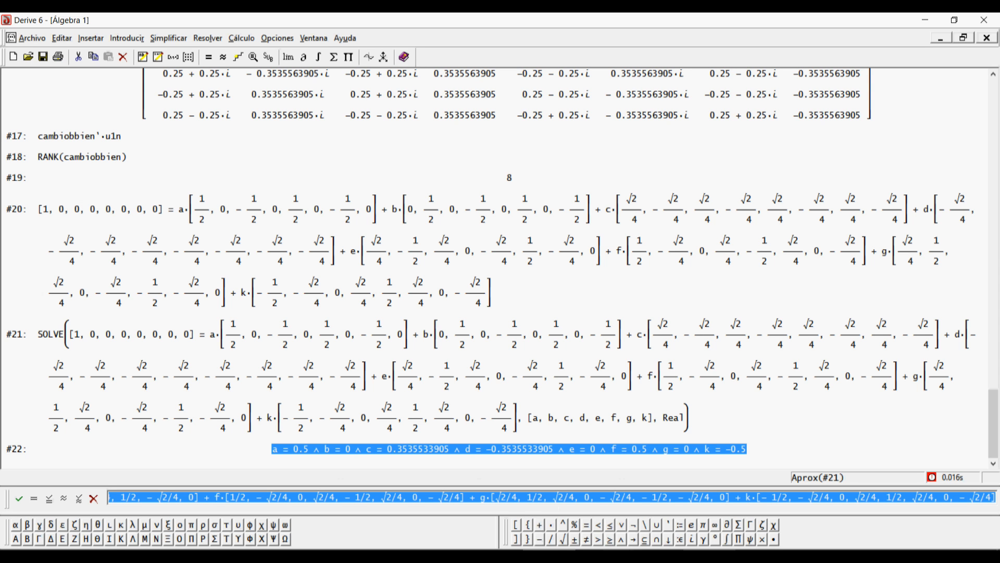
left_click(710, 556)
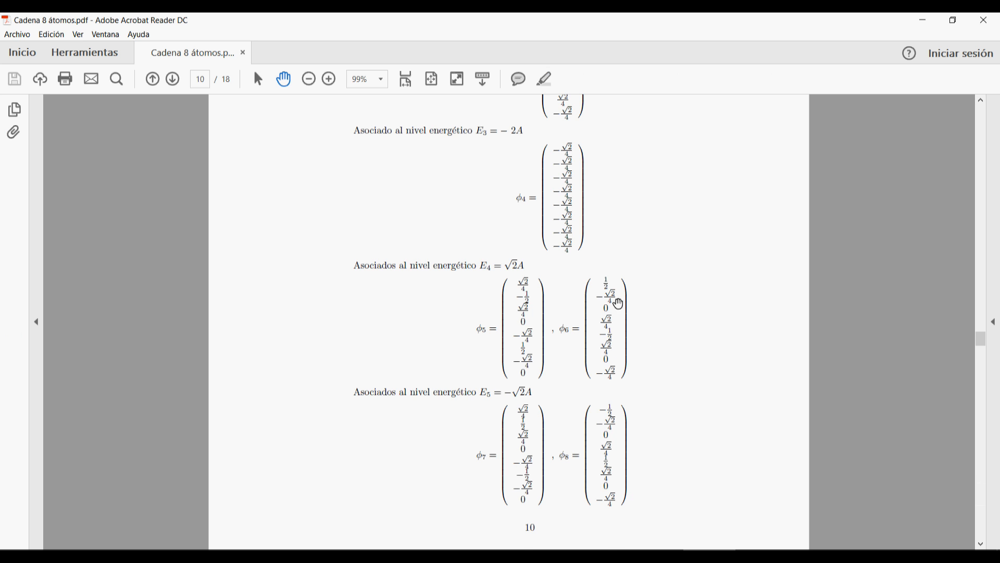
scroll(616, 300, "up", 5)
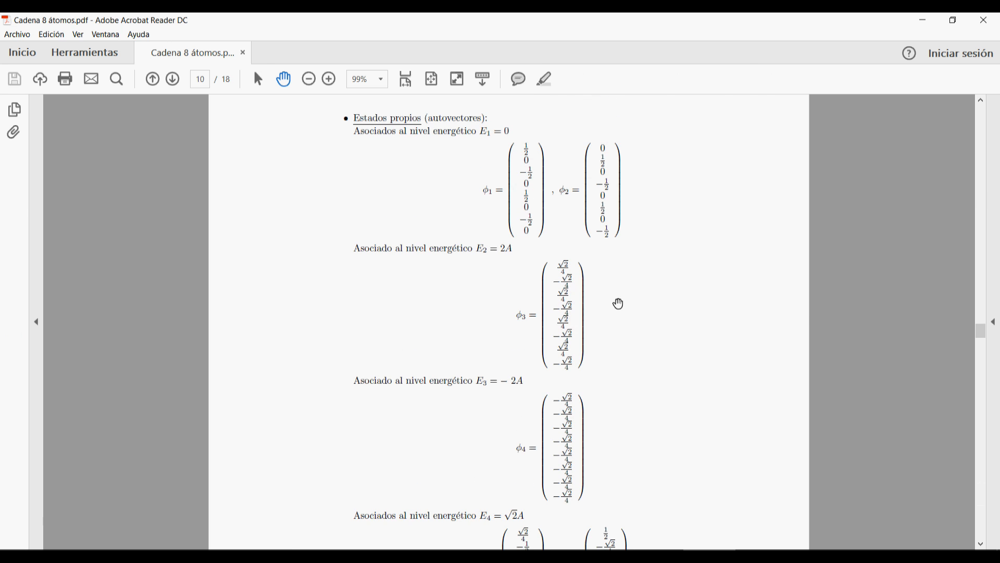
Step: Copy the APARTADO 6 equation for [1, 0, 0, 0, 0, 0, 0, 0] from the codigo notes and enter it in Derive's Álgebra 1 worksheet
key("alt+Tab")
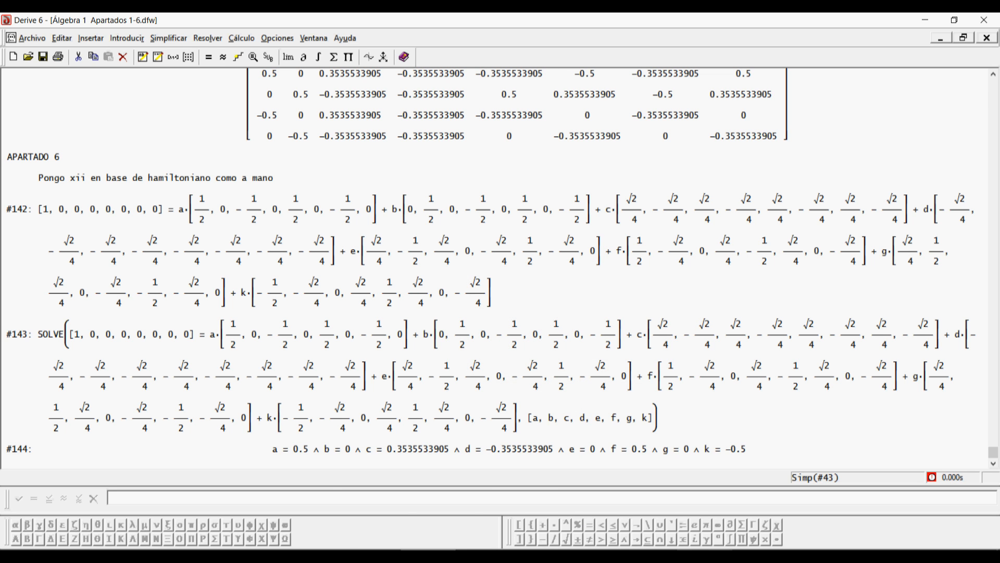
key("alt+Tab")
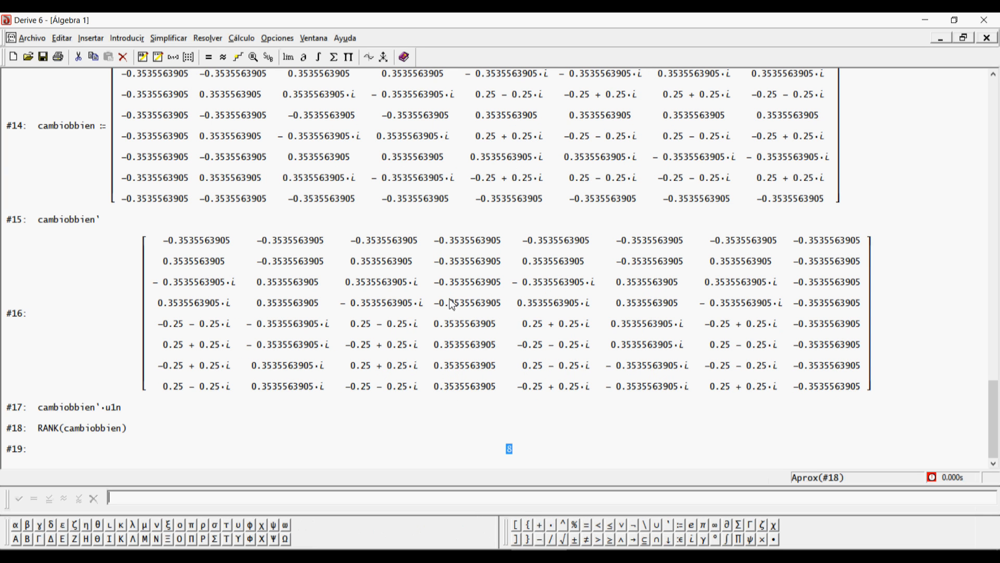
left_click(649, 556)
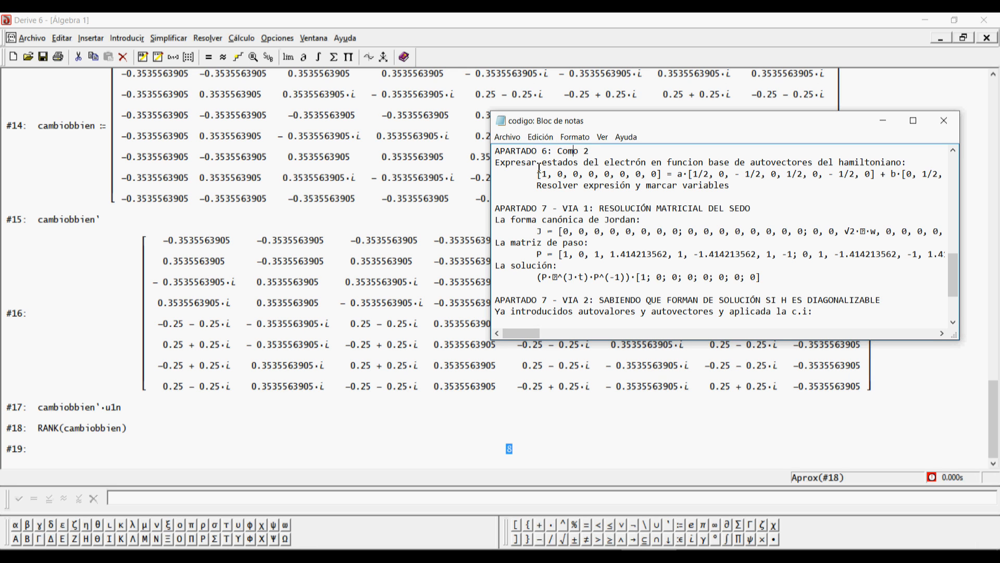
left_click_drag(539, 174, 992, 171)
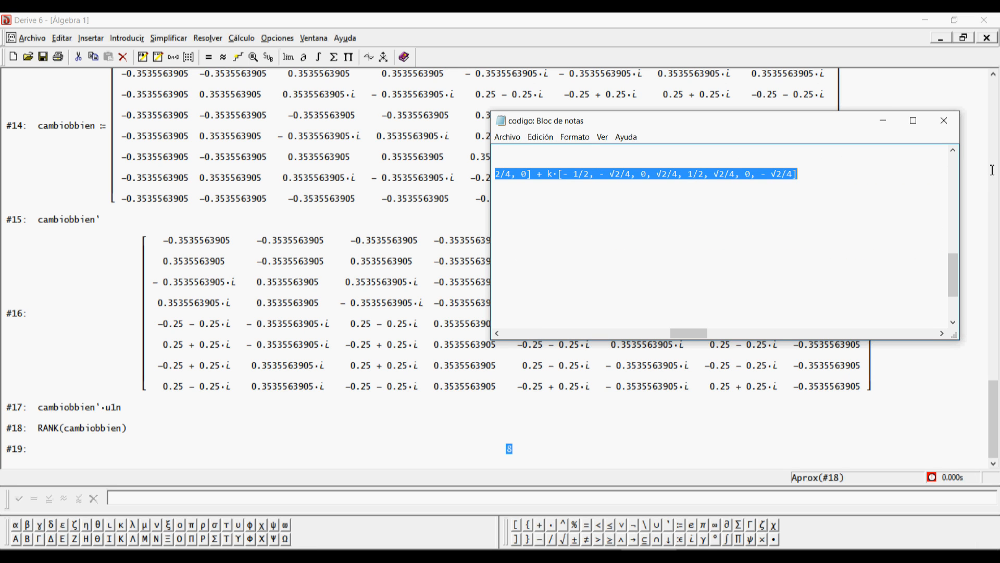
left_click(198, 498)
key("ctrl+v")
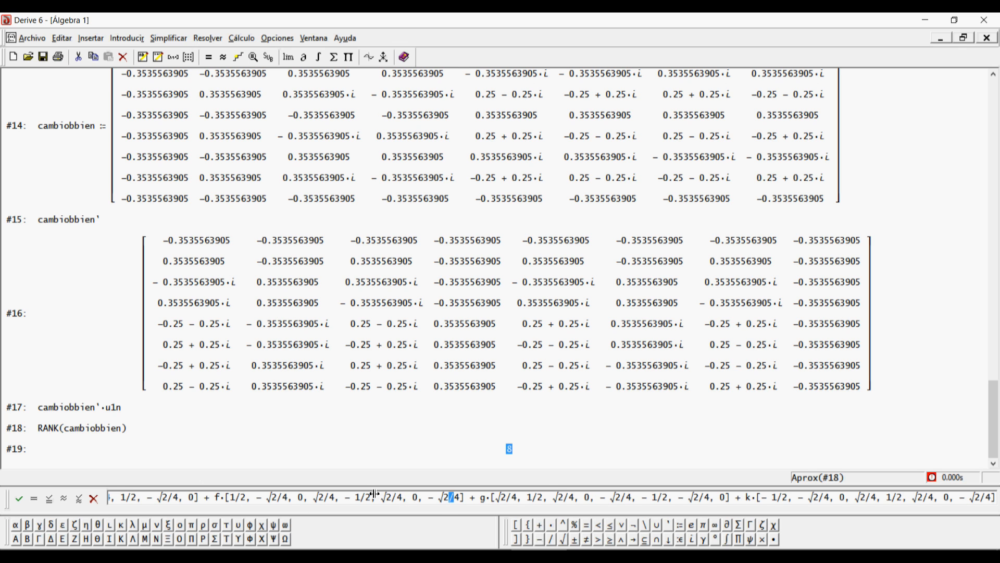
key("Return")
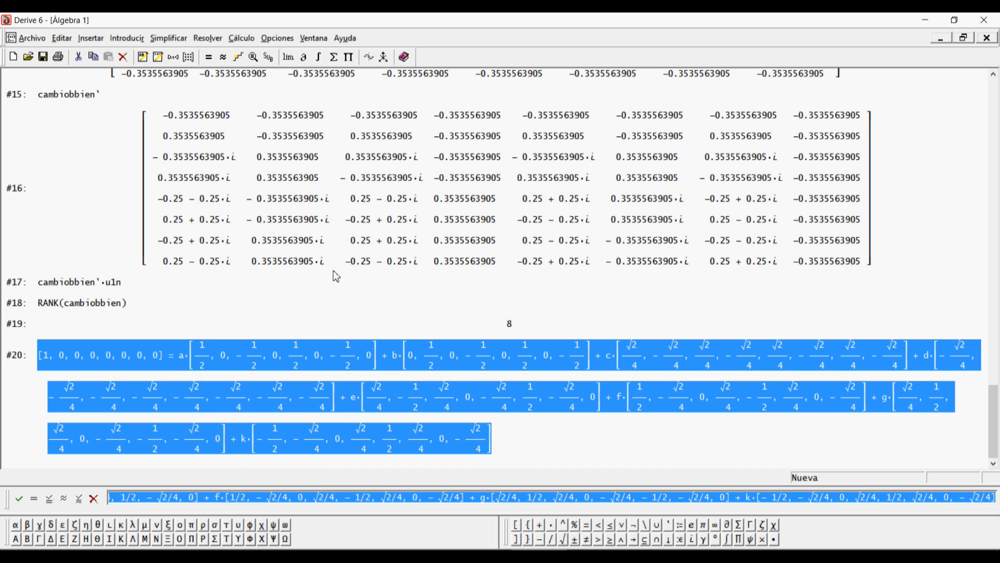
Step: Solve the equation algebraically over the reals for a, b, c, d, e, f, g and k, and approximate the solution
left_click(225, 40)
left_click(223, 52)
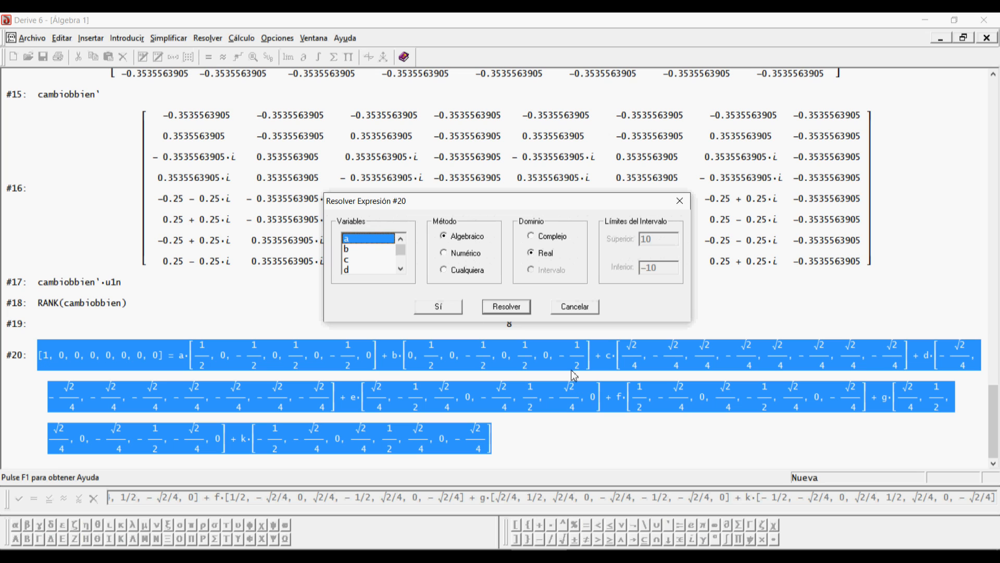
left_click_drag(348, 239, 355, 277)
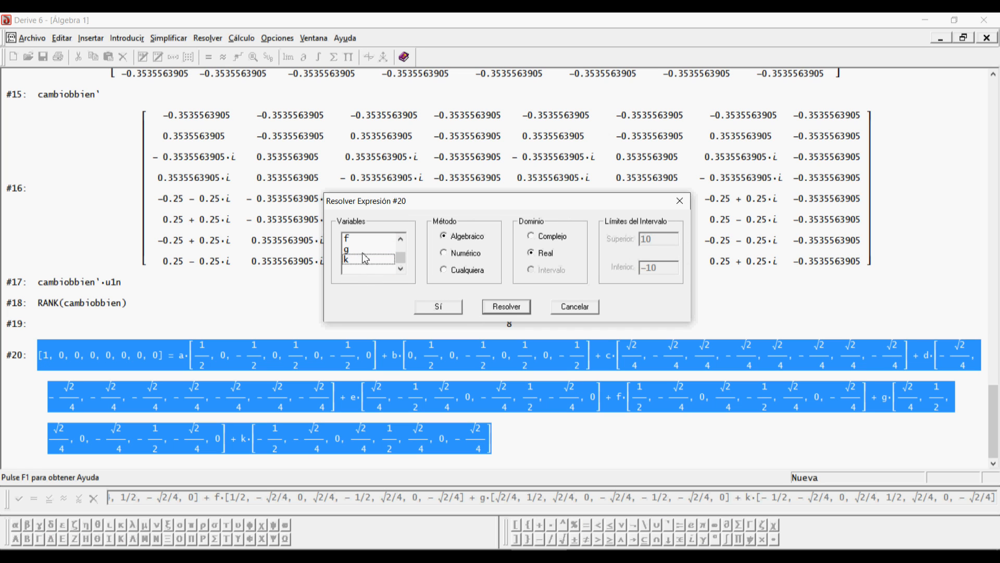
left_click(404, 239)
left_click(370, 251)
left_click(362, 259)
left_click(360, 269)
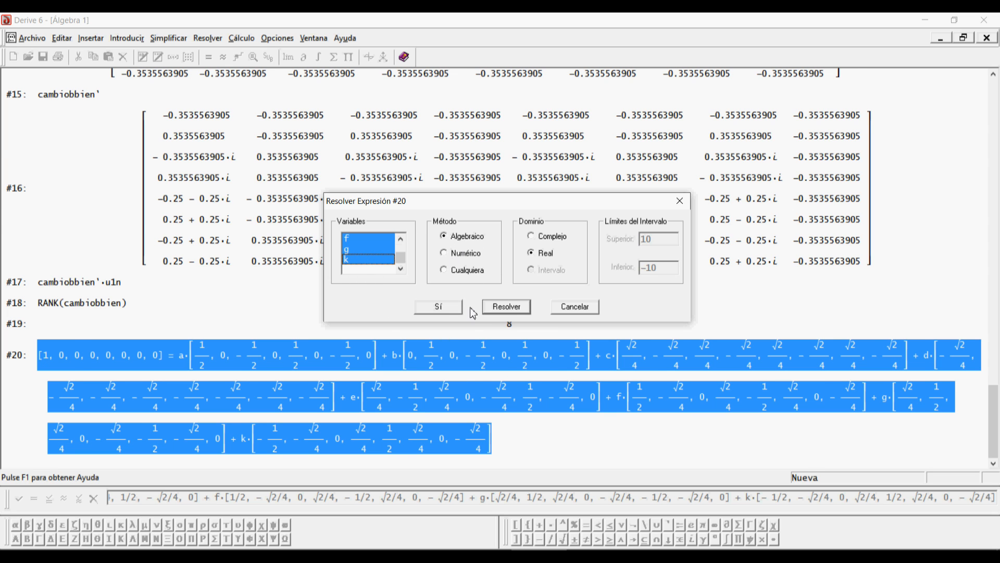
left_click(446, 307)
left_click(230, 61)
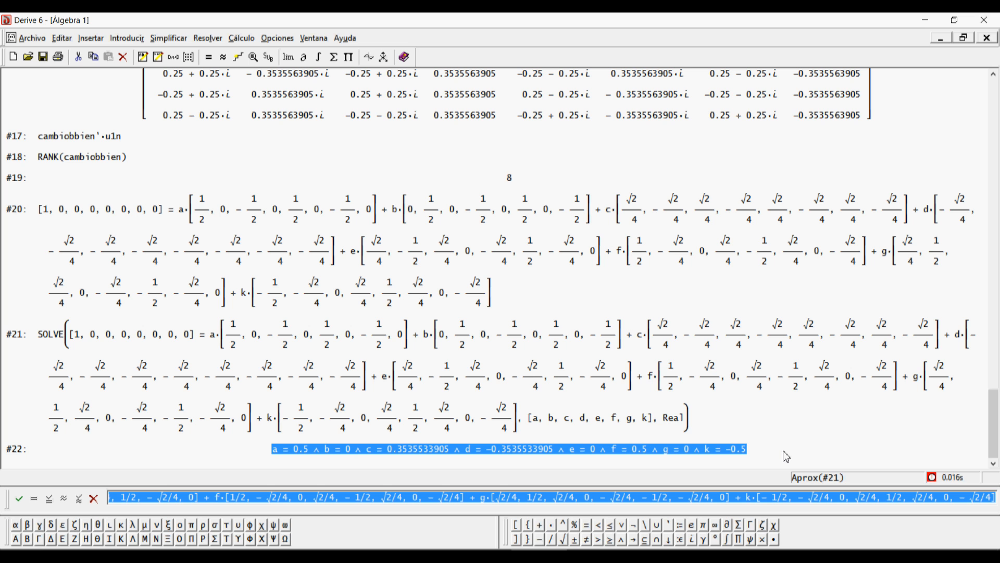
Step: Switch to Cadena 8 átomos.pdf and compare the expressions for ξ1 to ξ8 on page 12 with the solution
key("alt+Tab")
scroll(570, 381, "down", 5)
scroll(571, 382, "down", 10)
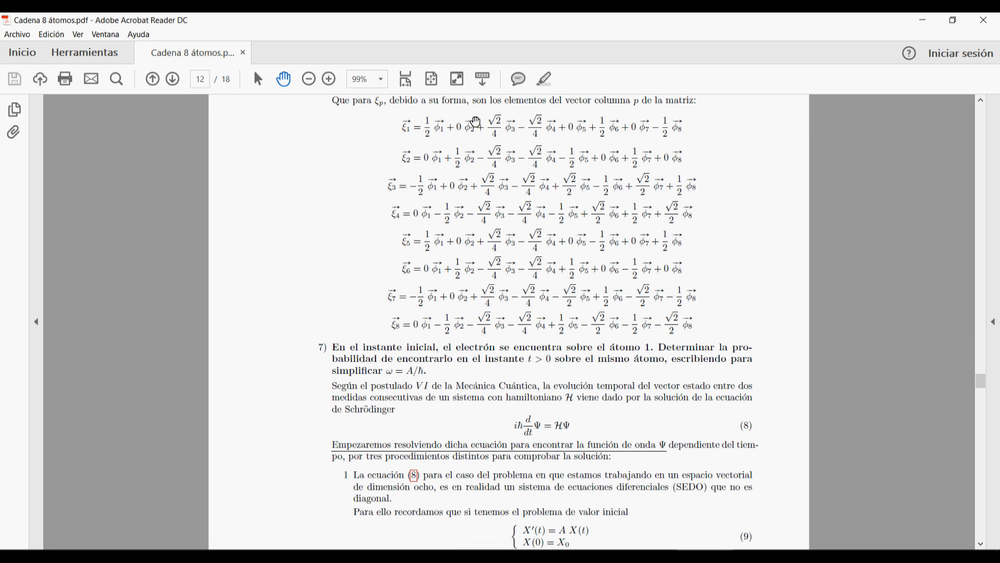
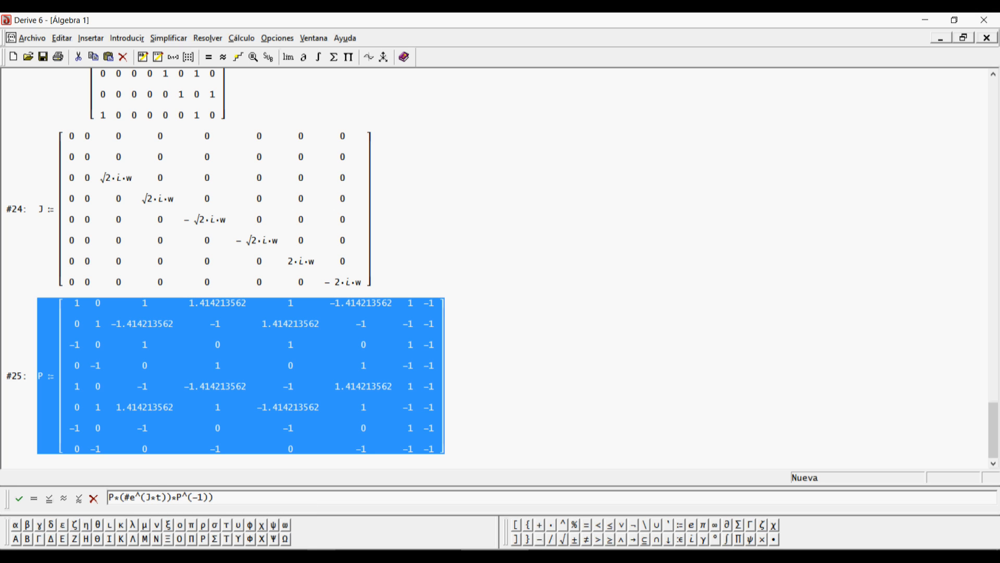
Step: Complete the expression as (P*(#e^(J*t))*P^(-1))*[1;0;0;0;0;0;0;0], enter it in the worksheet and approximate it
type("(")
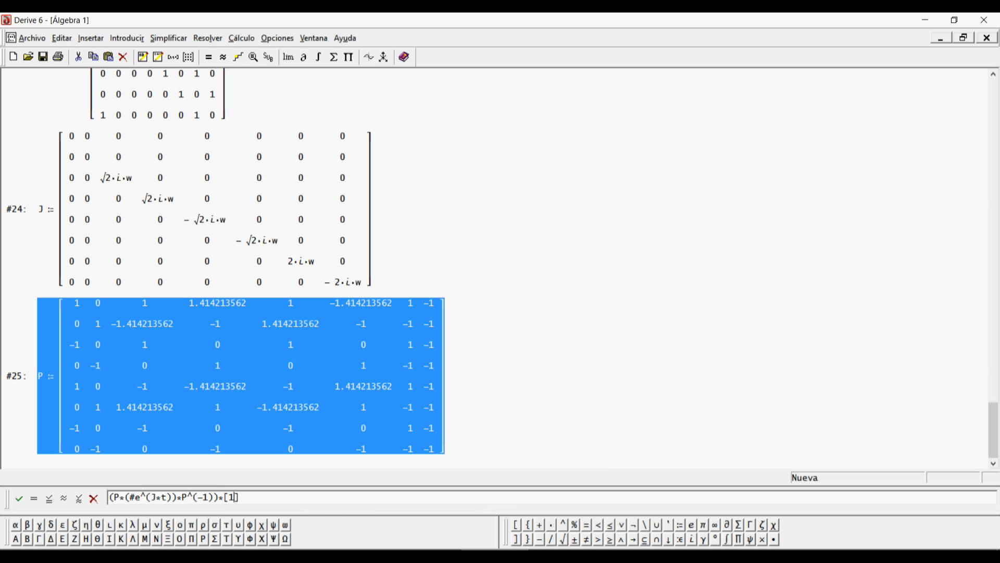
type("0;0;0;0;0;0;0")
key("Return")
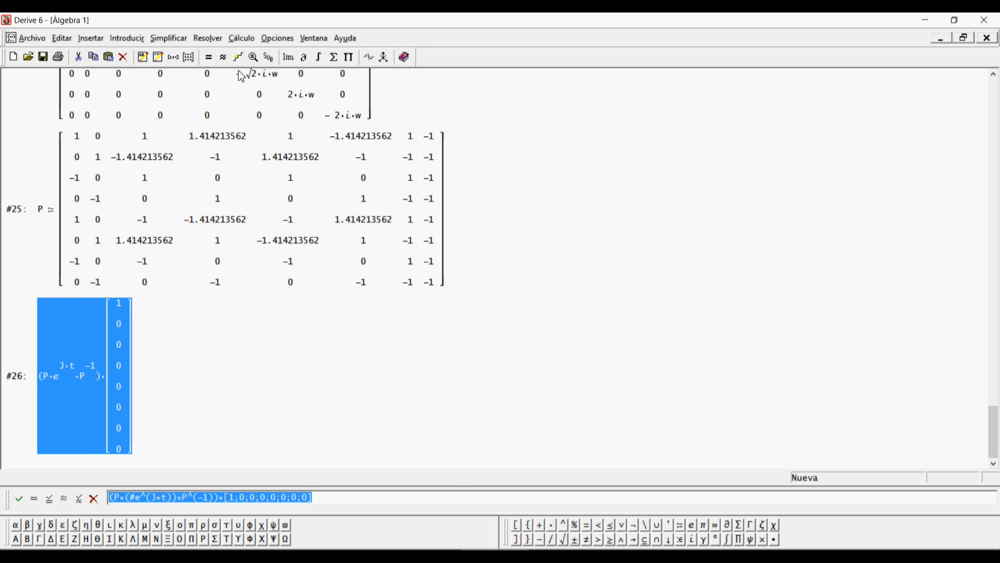
left_click(223, 58)
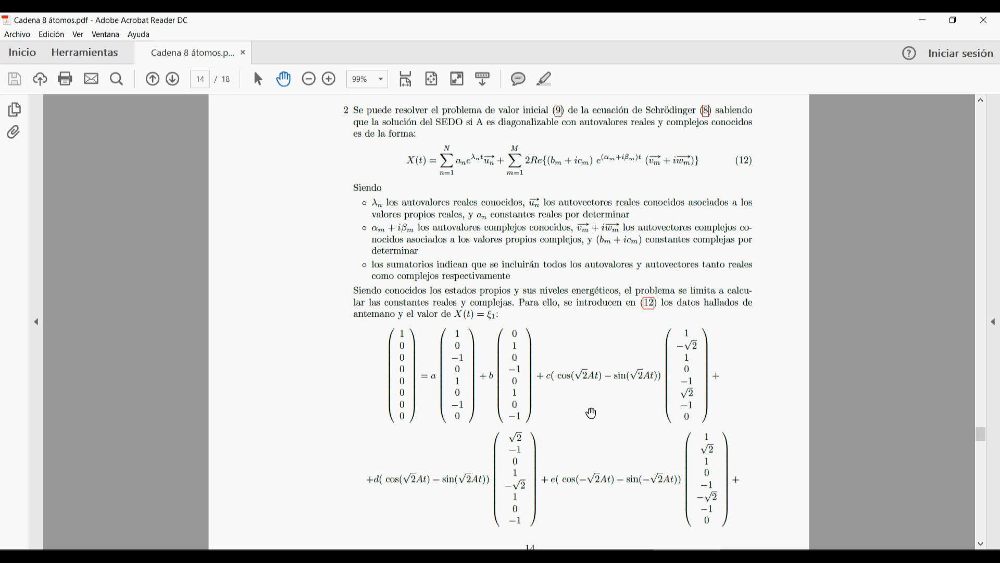
Step: Review the equation for the diagonalizable case on PDF pages 14–15, and paste the APARTADO 7 - VIA 2 expression from codigo into Derive's expression entry
scroll(597, 409, "down", 2)
scroll(597, 409, "down", 9)
scroll(597, 409, "up", 2)
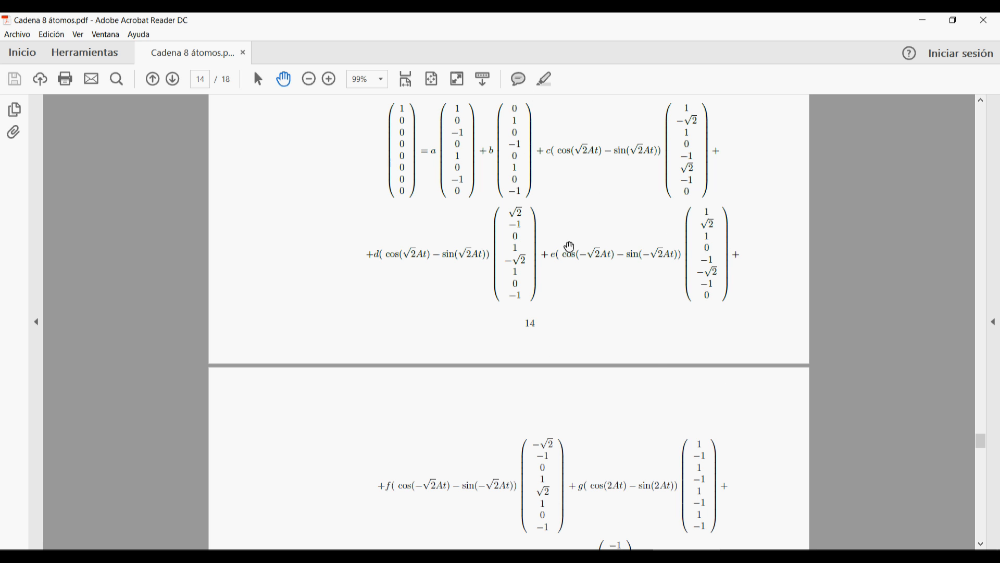
key("alt+Tab")
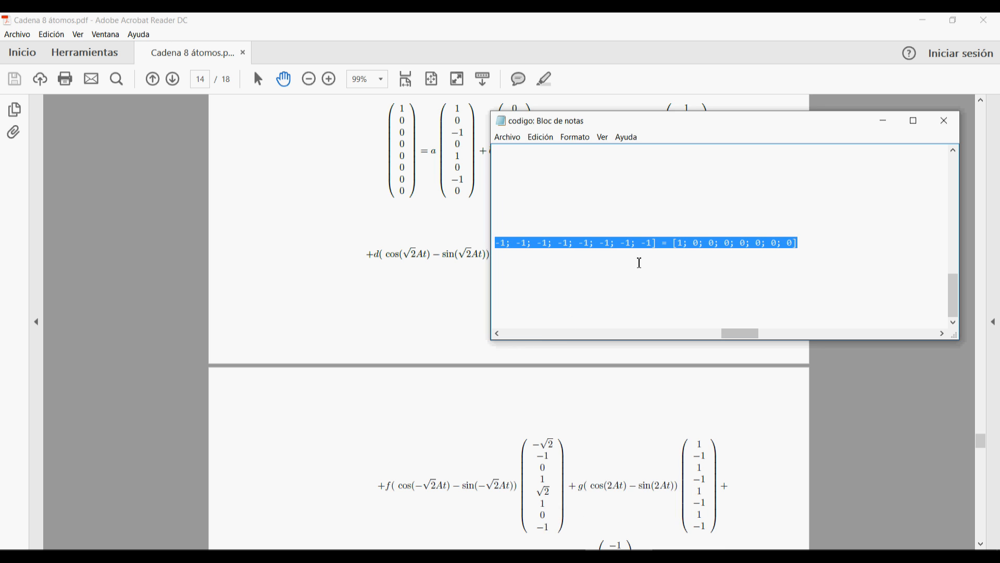
left_click_drag(744, 337, 526, 338)
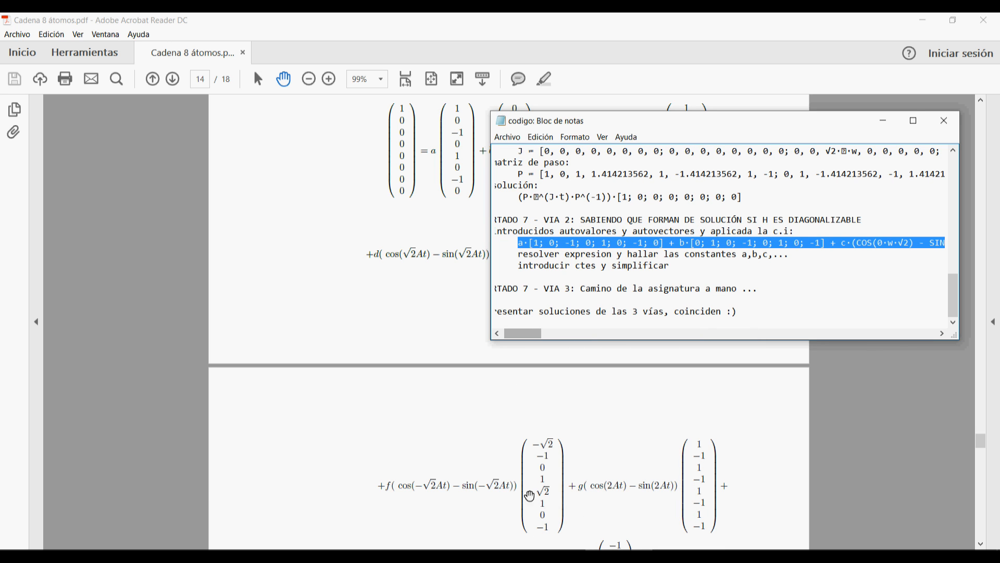
left_click(508, 555)
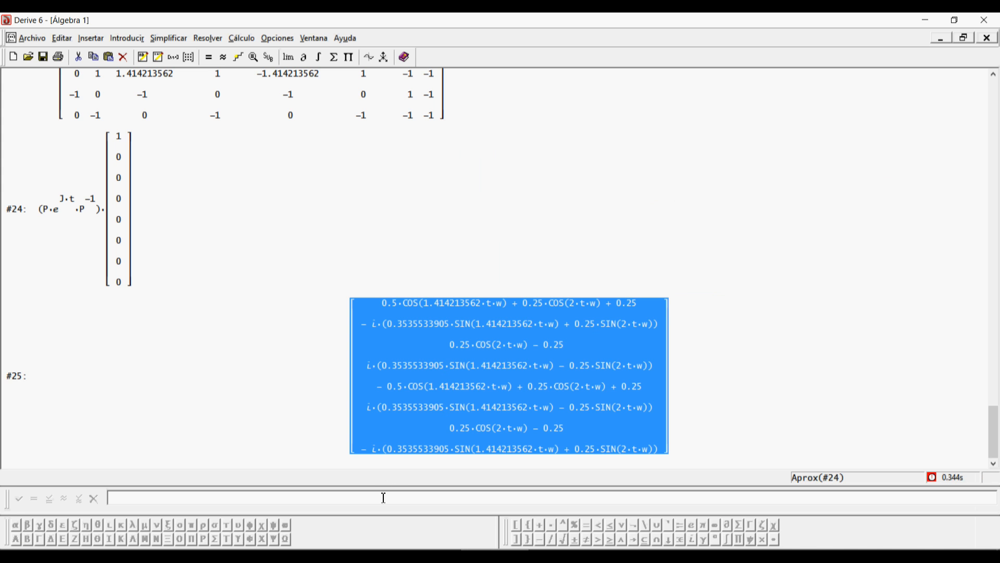
key("ctrl+v")
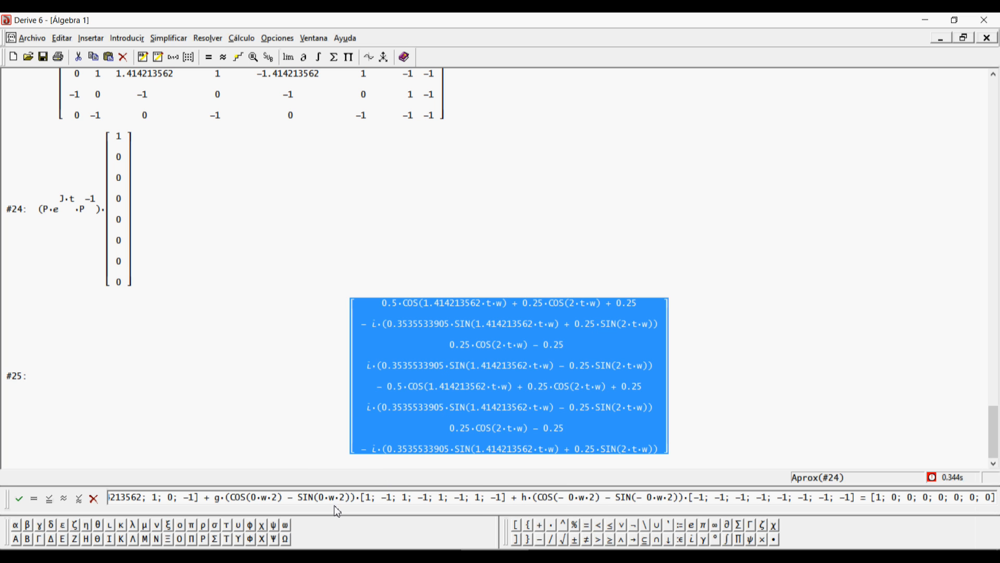
Step: Replace the constants a, b, c and d in the pasted expression with α, β, γ and δ
scroll(258, 333, "up", 5)
scroll(260, 338, "up", 8)
scroll(260, 338, "down", 3)
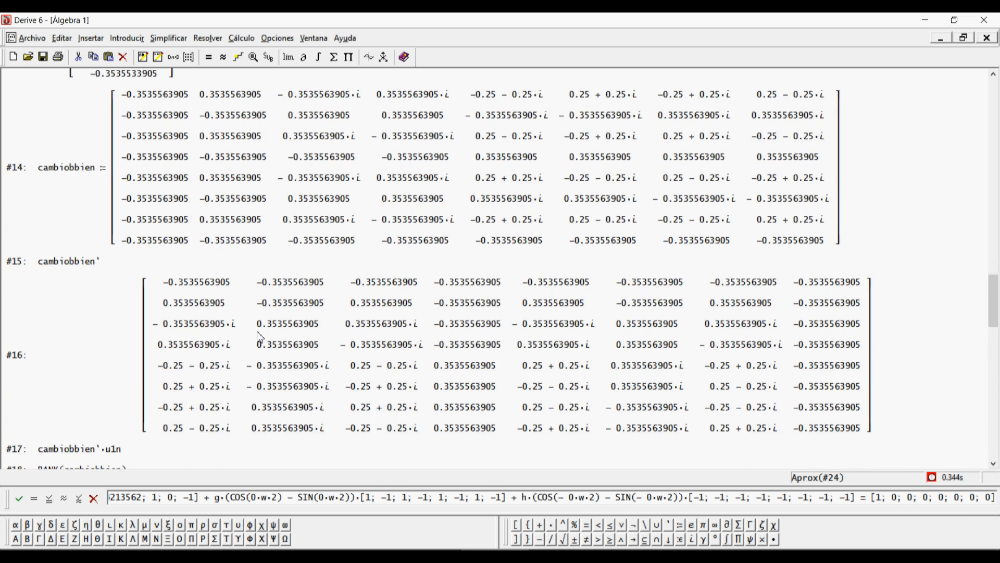
scroll(258, 333, "down", 3)
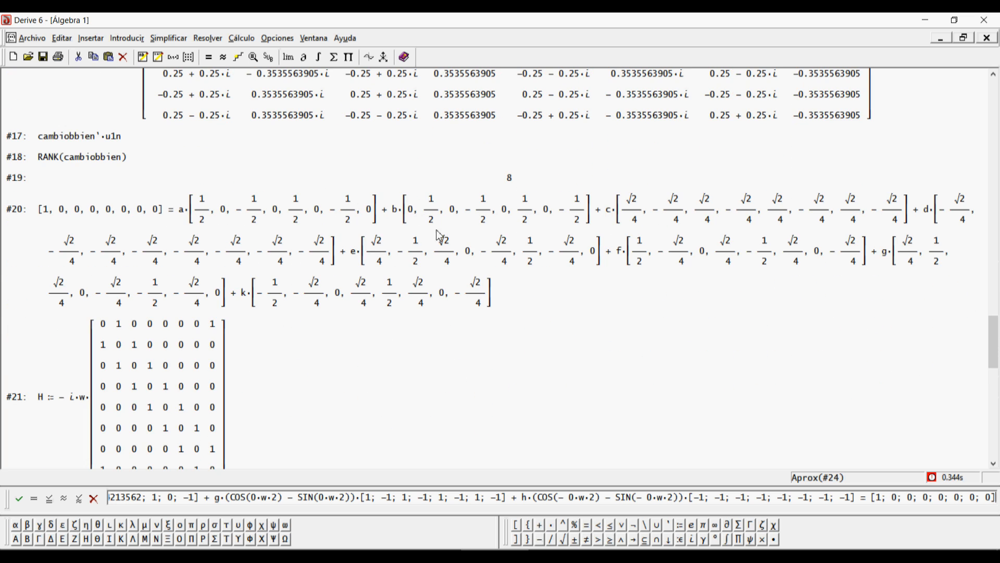
scroll(256, 258, "down", 10)
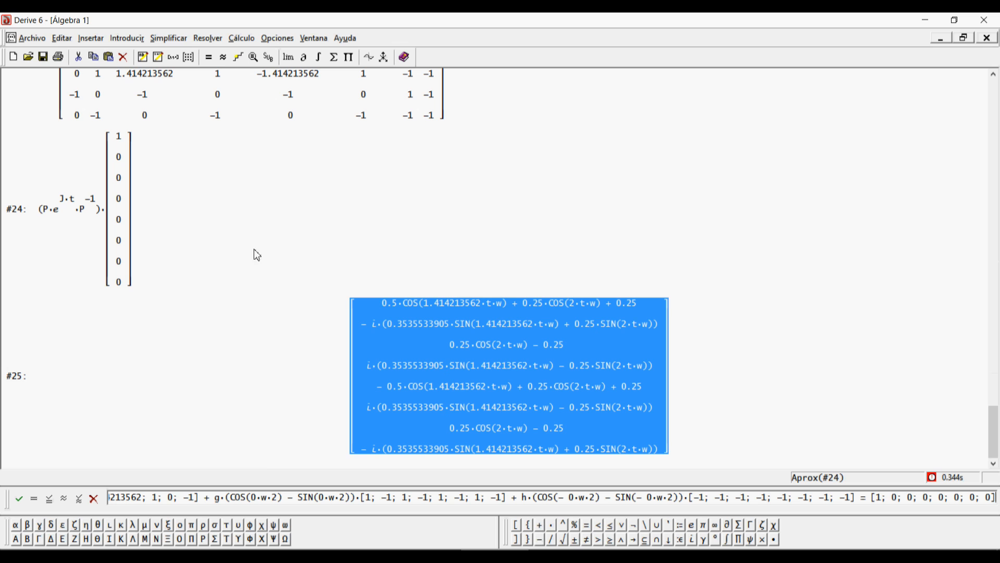
triple_click(247, 496)
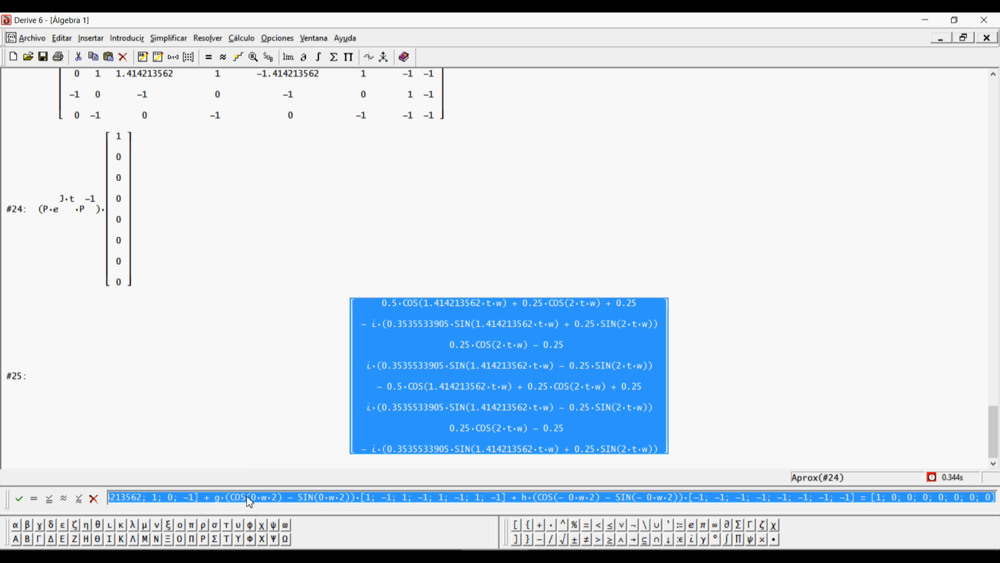
key("Home")
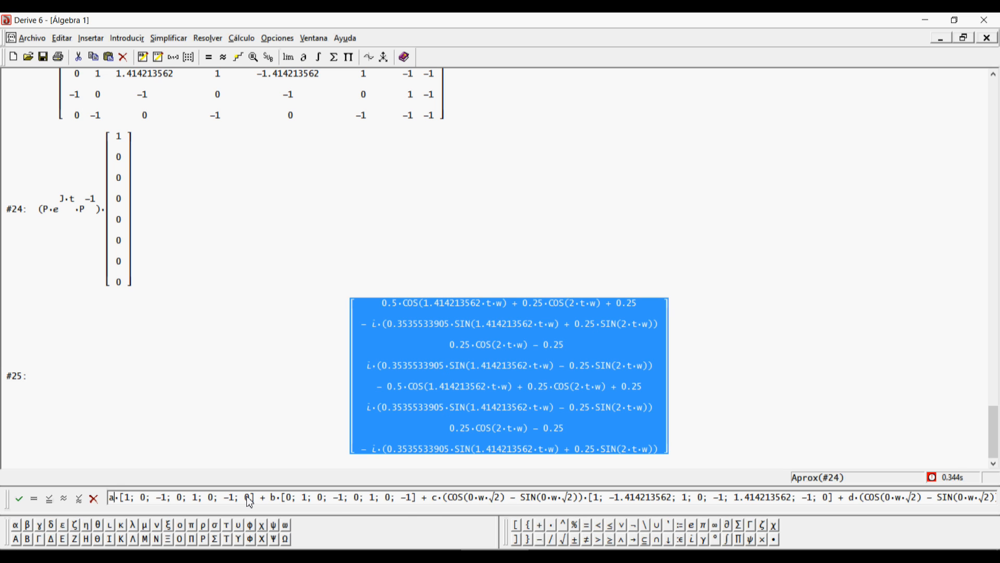
key("BackSpace")
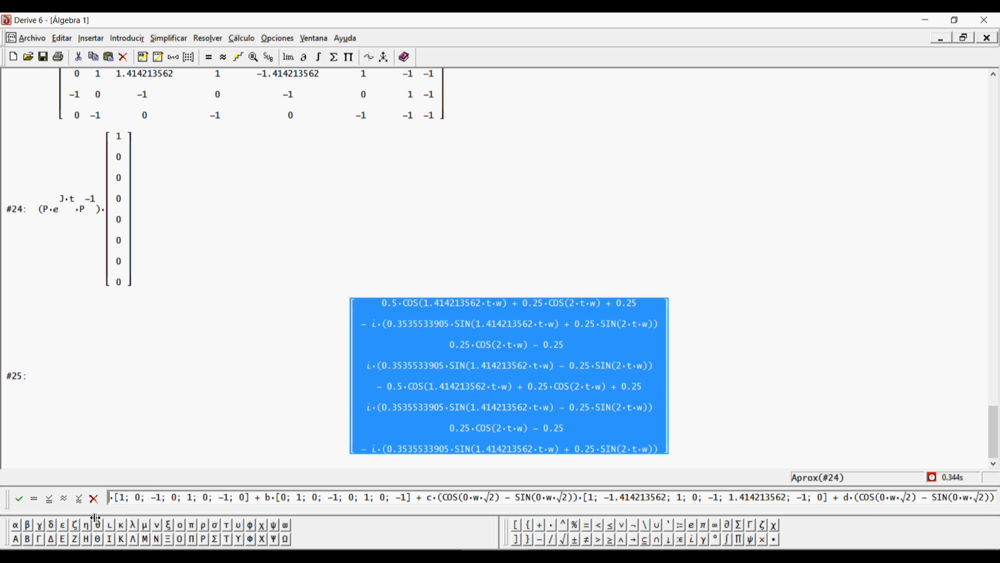
left_click(16, 524)
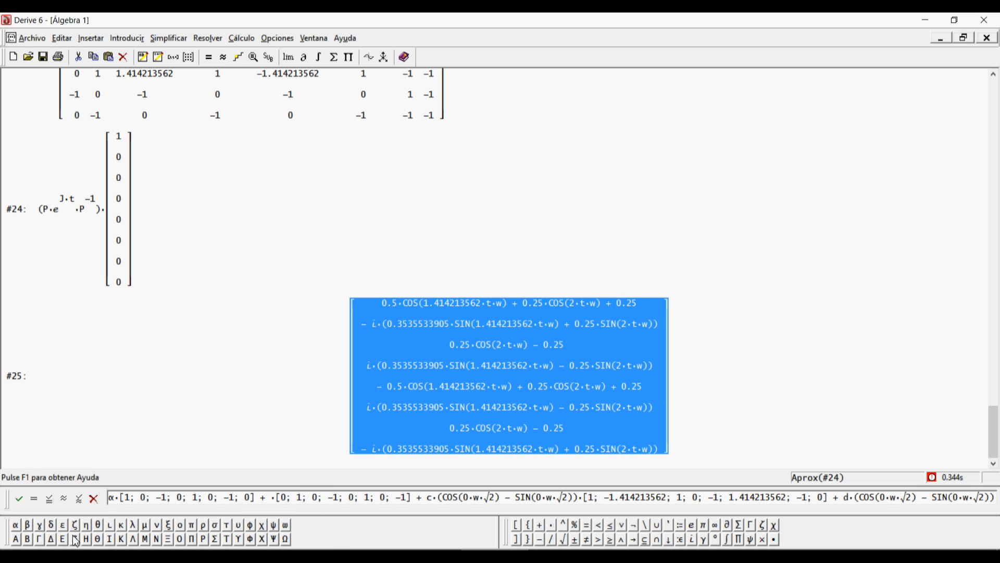
key("BackSpace")
left_click(29, 524)
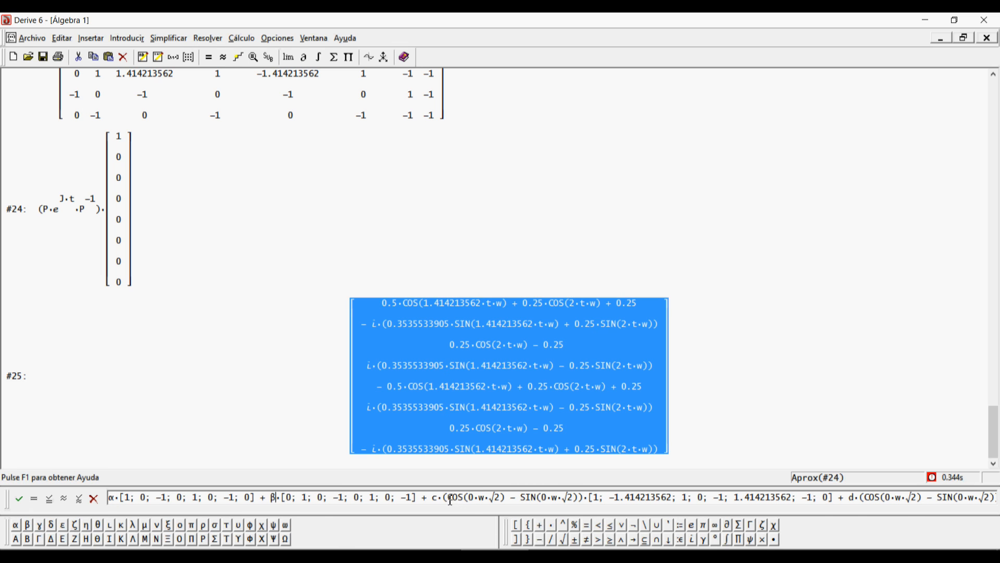
left_click(442, 501)
key("BackSpace")
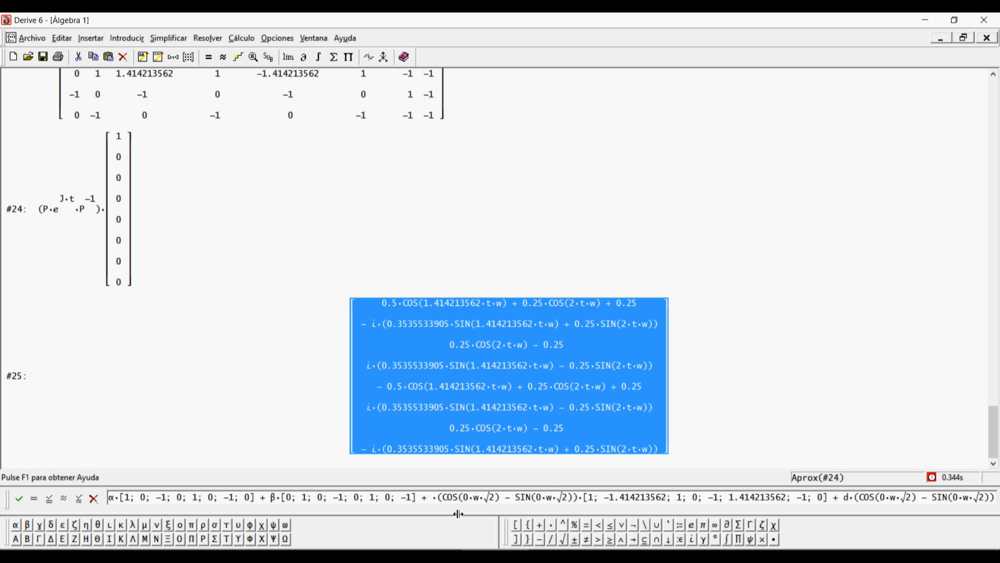
left_click(39, 525)
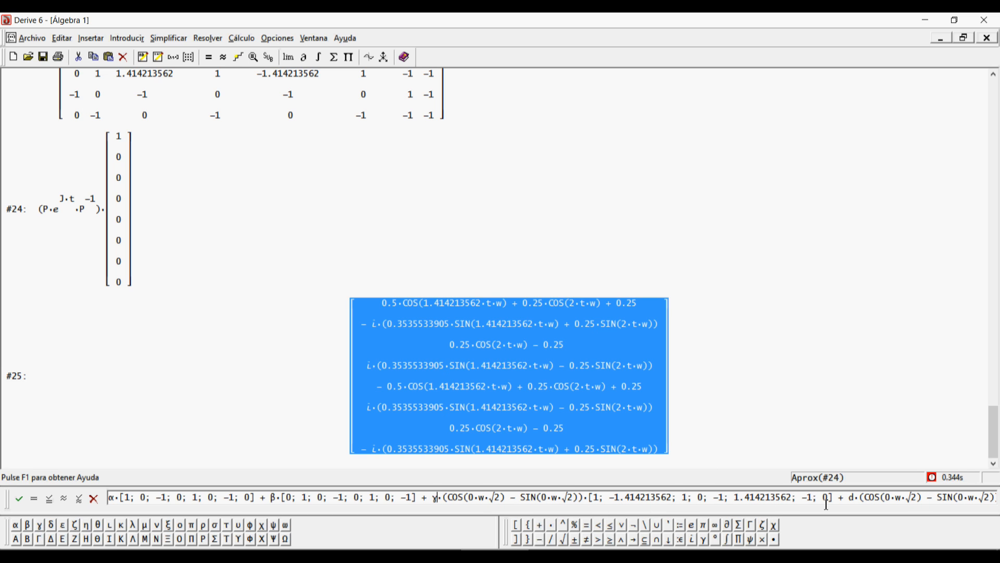
left_click(861, 501)
key("BackSpace")
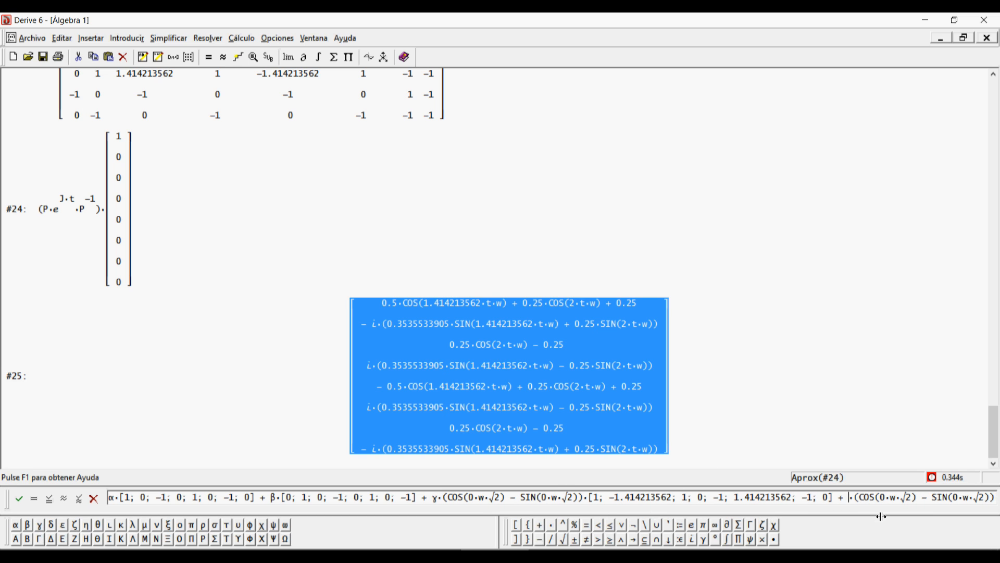
left_click(51, 525)
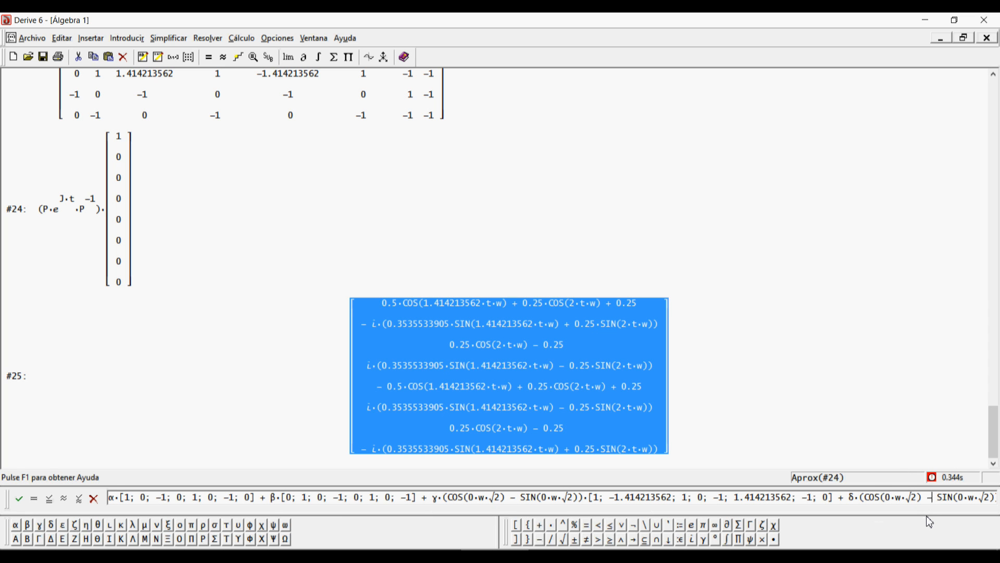
Step: Replace the constants e and f in the fifth and sixth terms of the pasted expression with ε and ζ
key("Right")
key("Right")
key("Right")
key("Right")
key("Right")
key("Right")
key("Right")
key("Right")
key("Right")
key("Right")
key("Right")
key("Right")
key("Right")
key("Right")
key("Right")
key("Right")
key("Right")
key("Right")
key("Right")
key("Right")
key("Right")
key("Right")
key("Right")
key("Right")
key("Right")
key("Right")
key("Right")
key("Right")
key("Right")
key("Right")
key("Right")
key("Right")
key("Right")
key("Right")
key("Right")
key("Right")
key("Right")
key("Right")
key("Right")
key("Right")
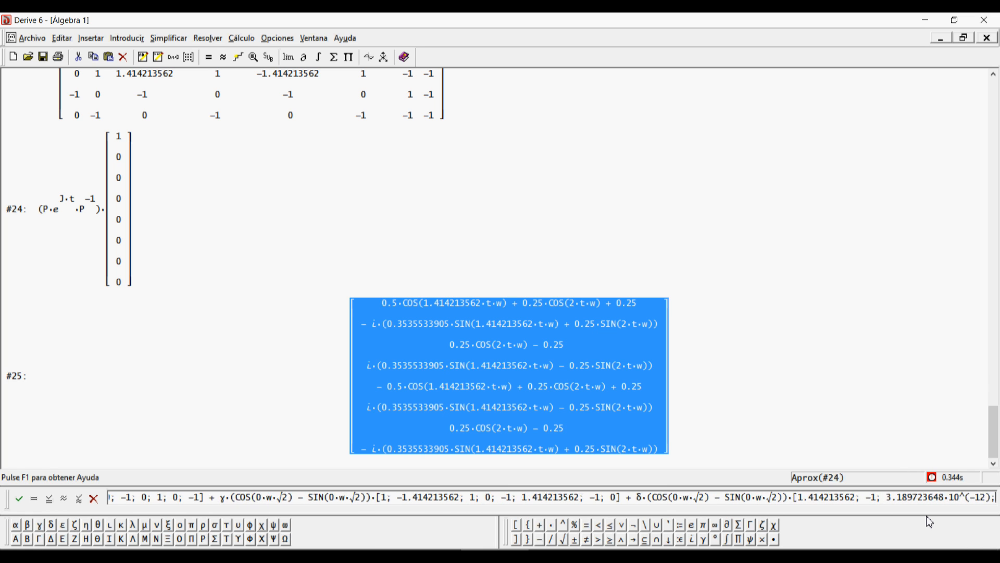
key("Right")
key("Right")
key("Right")
key("Right")
key("Right")
key("Right")
key("Right")
key("Right")
key("Right")
key("Right")
key("Right")
key("Right")
key("Right")
key("Right")
key("Right")
key("Right")
key("Right")
key("Right")
key("Right")
key("Right")
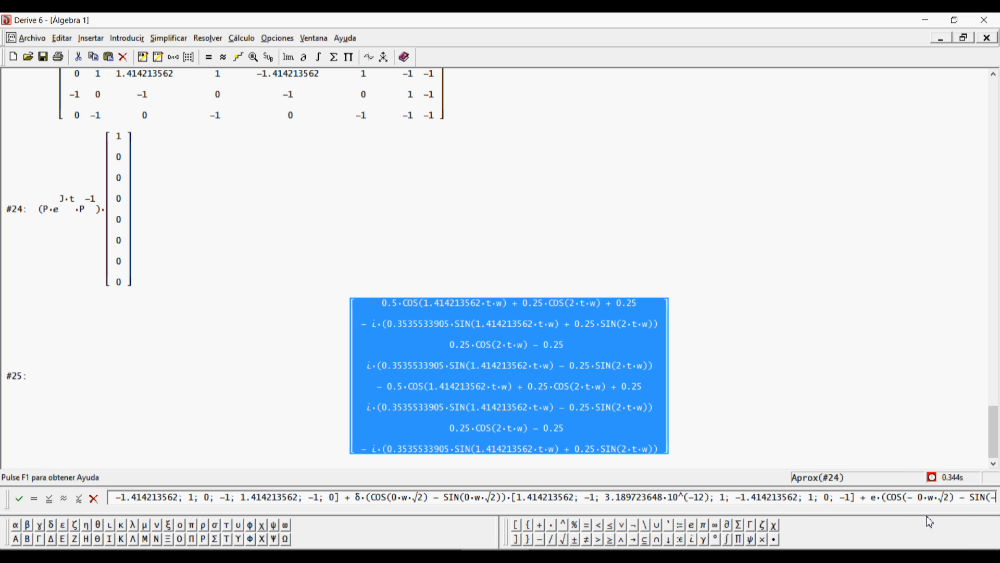
key("Right")
key("Right")
key("Right")
key("Right")
key("Right")
key("Right")
key("Right")
key("Right")
key("Right")
key("Right")
key("Right")
key("Right")
key("Right")
key("Right")
key("Right")
key("Right")
key("Right")
key("Right")
key("Right")
key("Right")
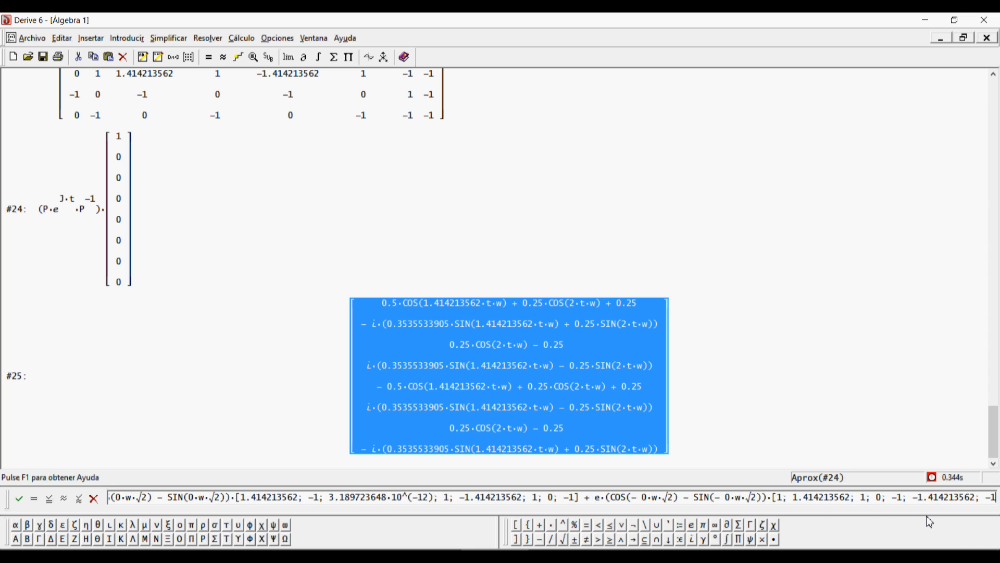
key("Right")
key("Right")
key("Right")
key("Right")
key("Right")
key("Right")
key("Right")
key("Right")
key("Right")
key("Right")
key("Right")
key("Right")
key("Right")
key("Right")
key("Right")
key("Right")
key("Right")
key("Right")
key("Right")
key("Right")
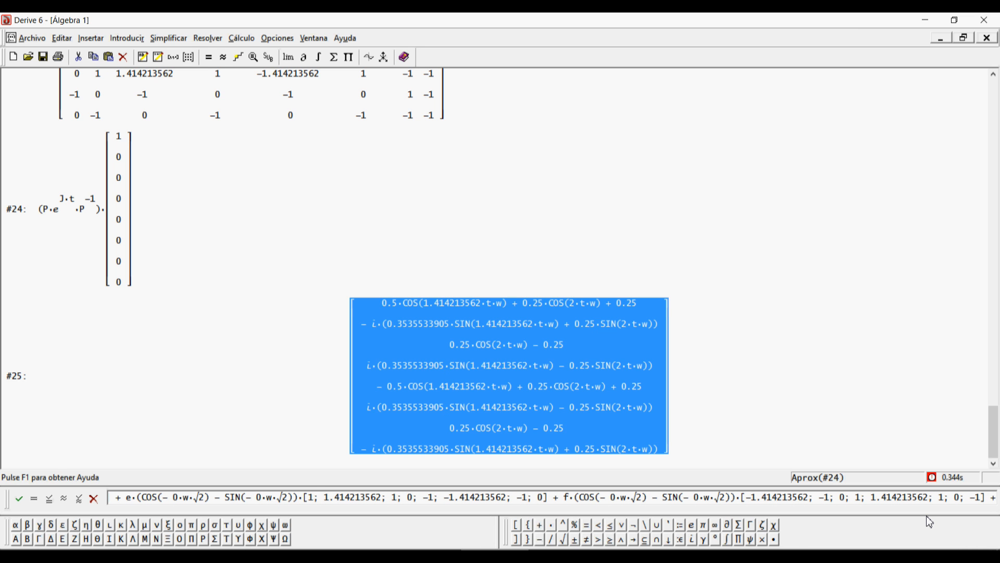
left_click(131, 500)
key("BackSpace")
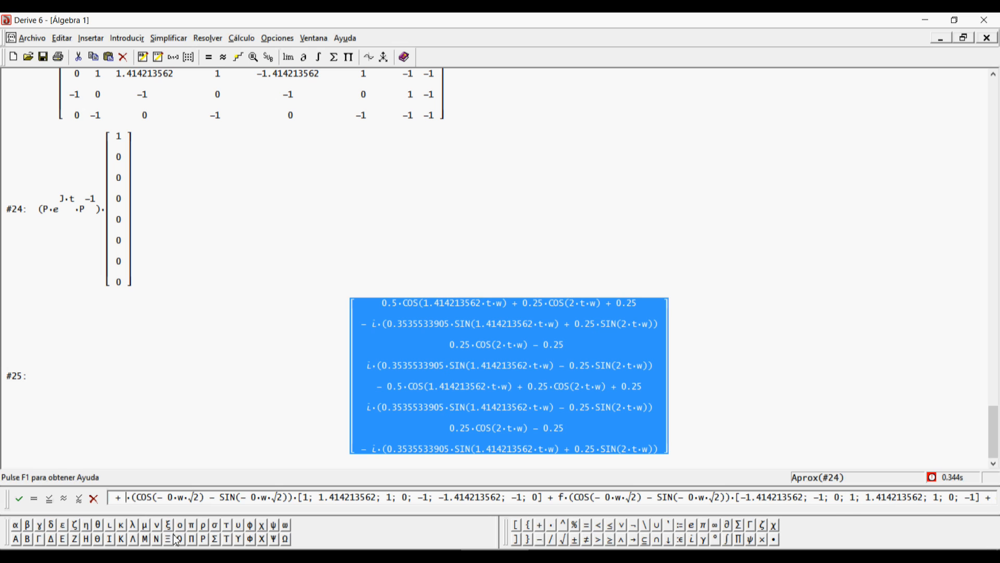
left_click(63, 524)
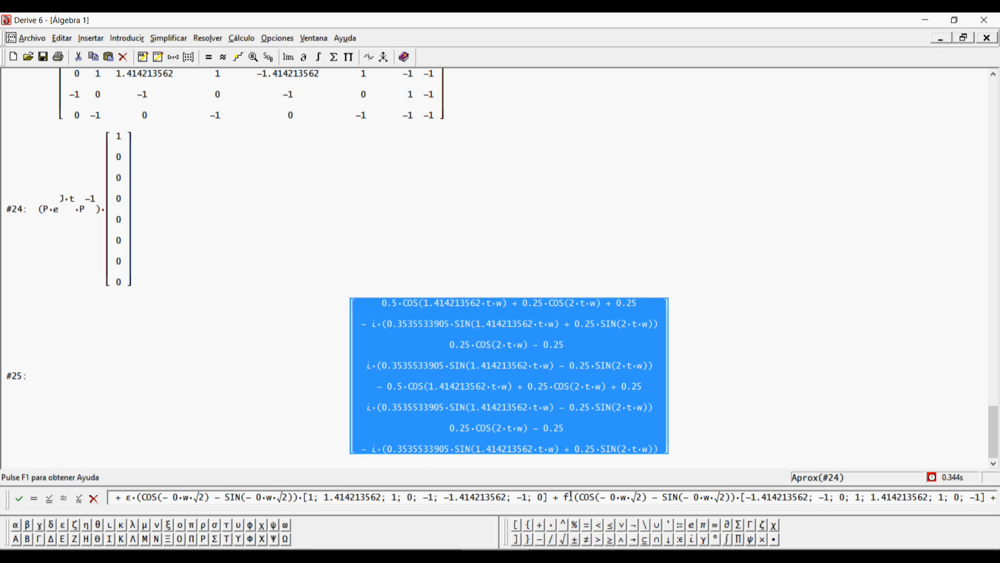
key("BackSpace")
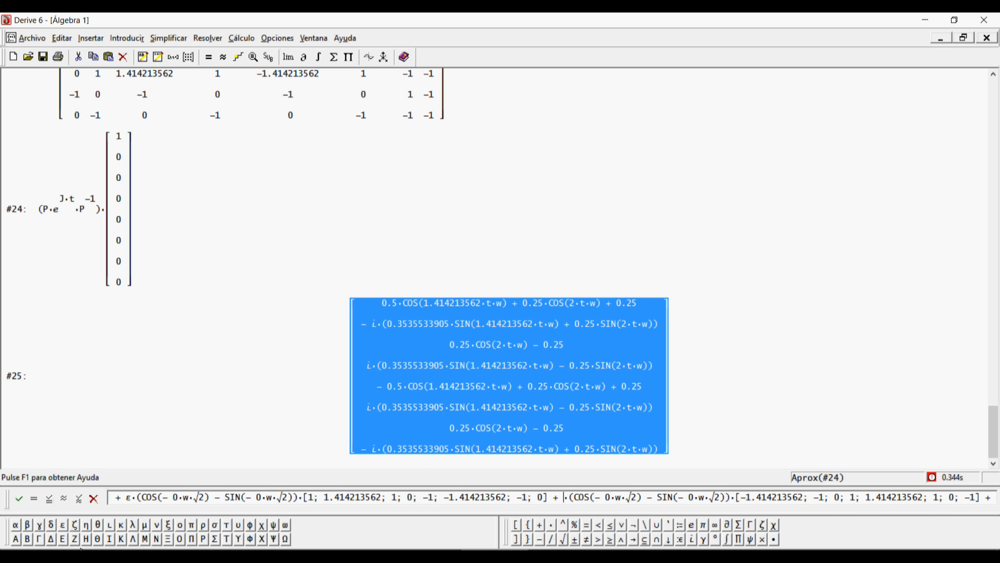
left_click(79, 526)
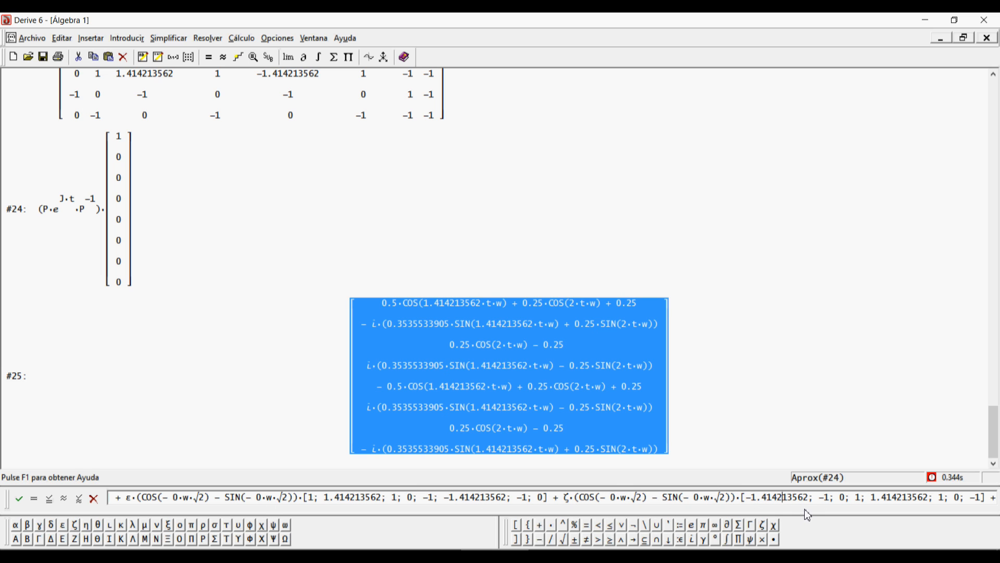
Step: Replace the constants g and h in the seventh and eighth terms with κ and μ, and enter the equation in the worksheet
key("Right")
key("Right")
key("Right")
key("Right")
key("Right")
key("Right")
key("Right")
key("Right")
key("Right")
key("Right")
key("Right")
key("Right")
key("Right")
key("Right")
key("Right")
key("Right")
key("Right")
key("Right")
key("Right")
key("Right")
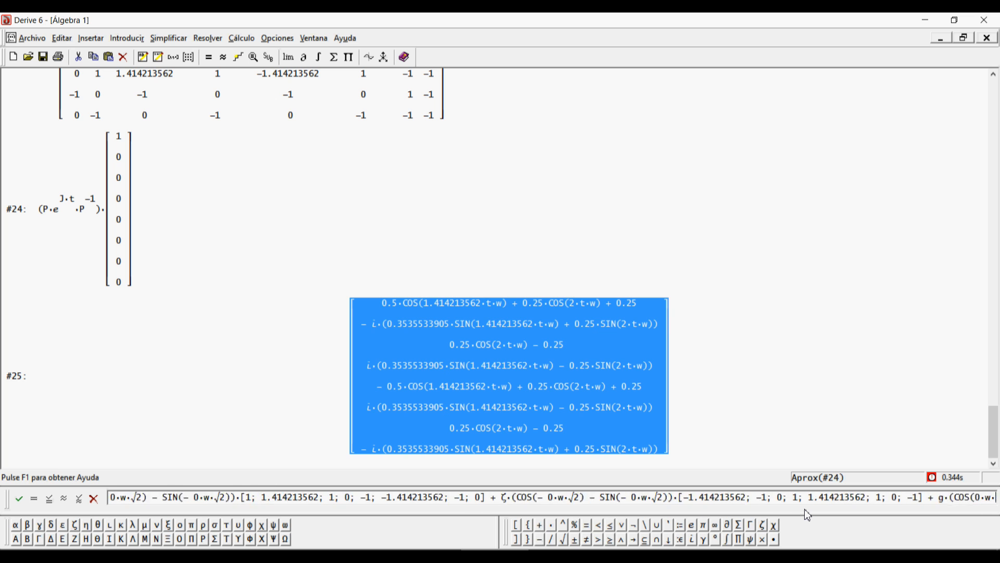
key("Right")
key("Right")
key("Right")
key("Right")
key("Right")
key("Right")
key("Right")
key("Right")
key("Right")
key("Right")
key("Right")
key("Right")
key("Right")
key("Right")
key("Right")
key("Right")
key("Right")
key("Right")
key("Right")
key("Right")
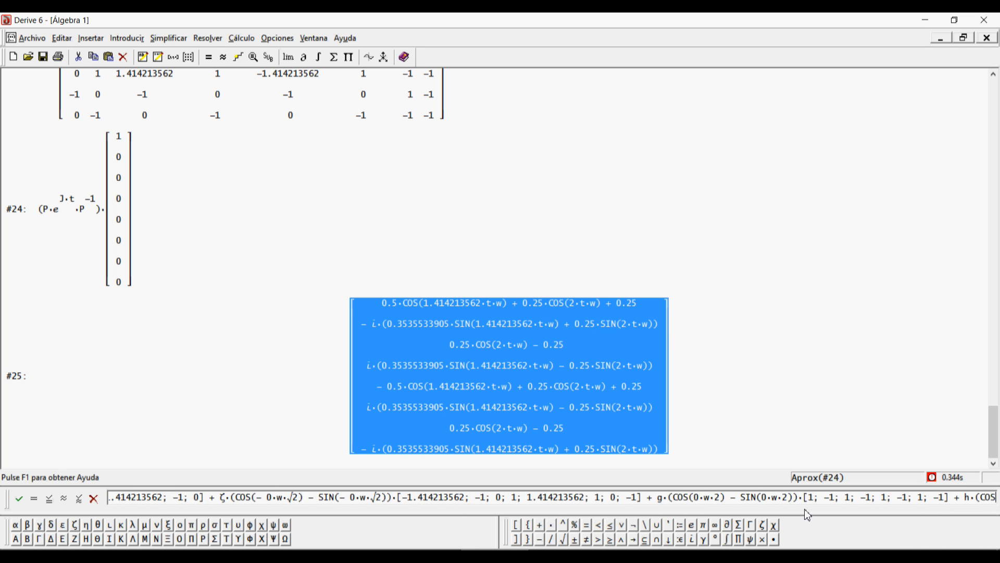
key("Right")
key("Right")
key("Right")
key("Right")
key("Right")
key("Right")
key("Right")
key("Right")
key("Right")
key("Right")
key("Right")
key("Right")
key("Right")
key("Right")
key("Right")
key("Right")
key("Right")
key("Right")
key("Right")
key("Right")
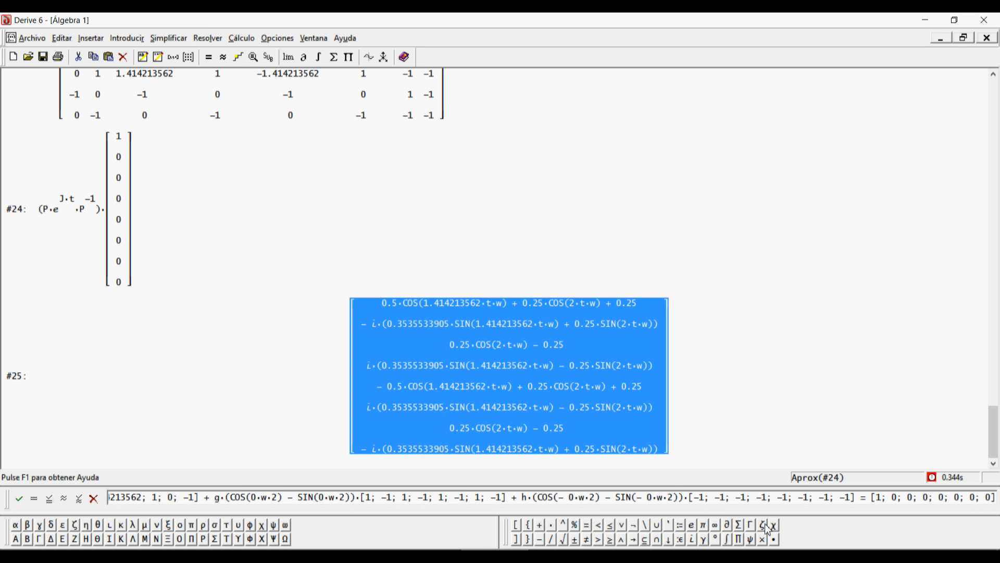
left_click(220, 497)
key("BackSpace")
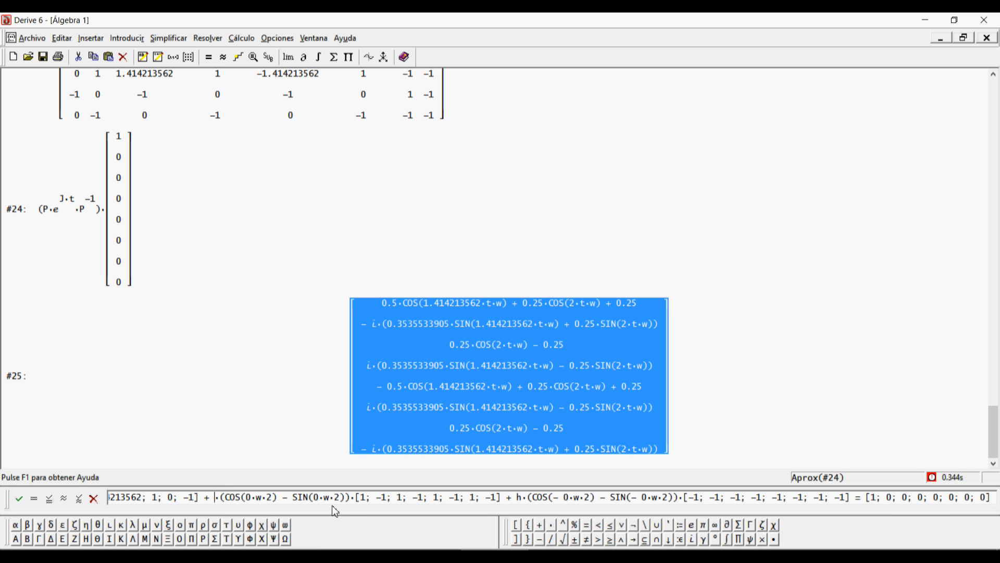
left_click(121, 524)
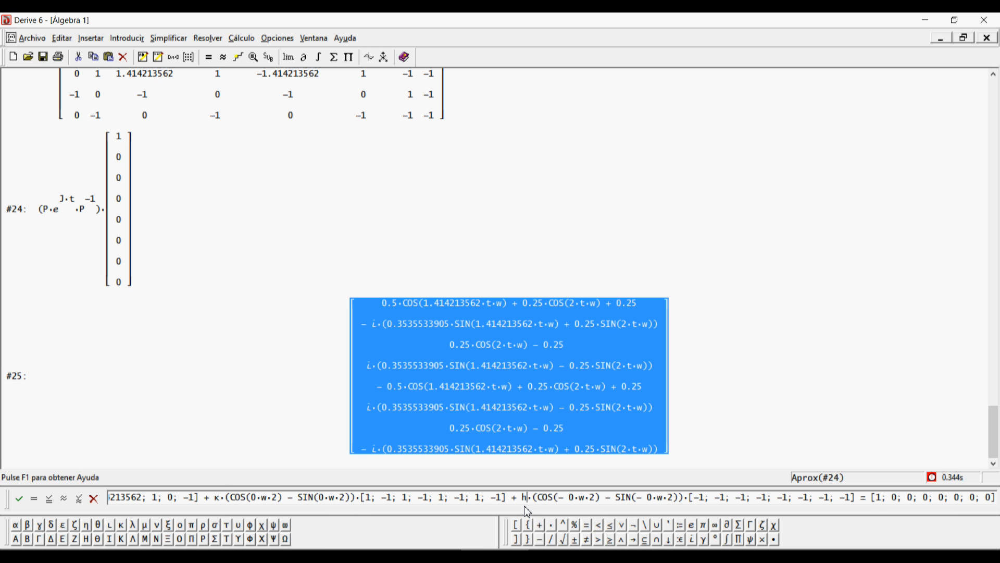
key("BackSpace")
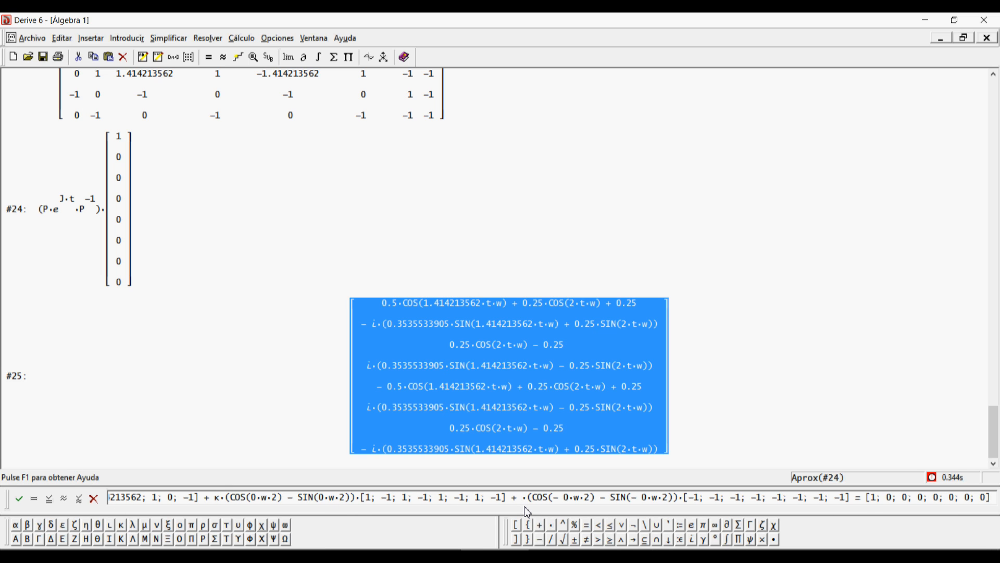
left_click(146, 525)
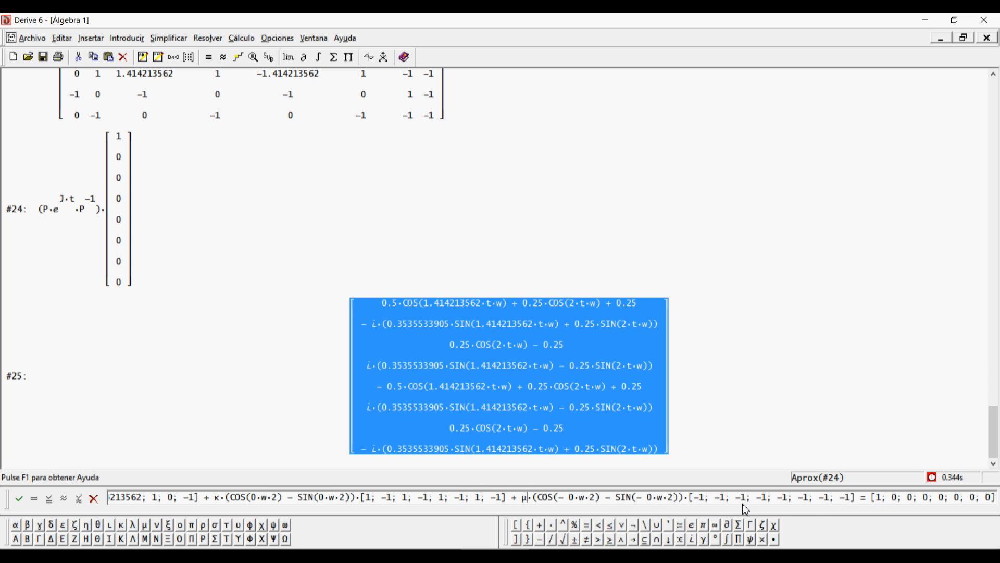
key("Return")
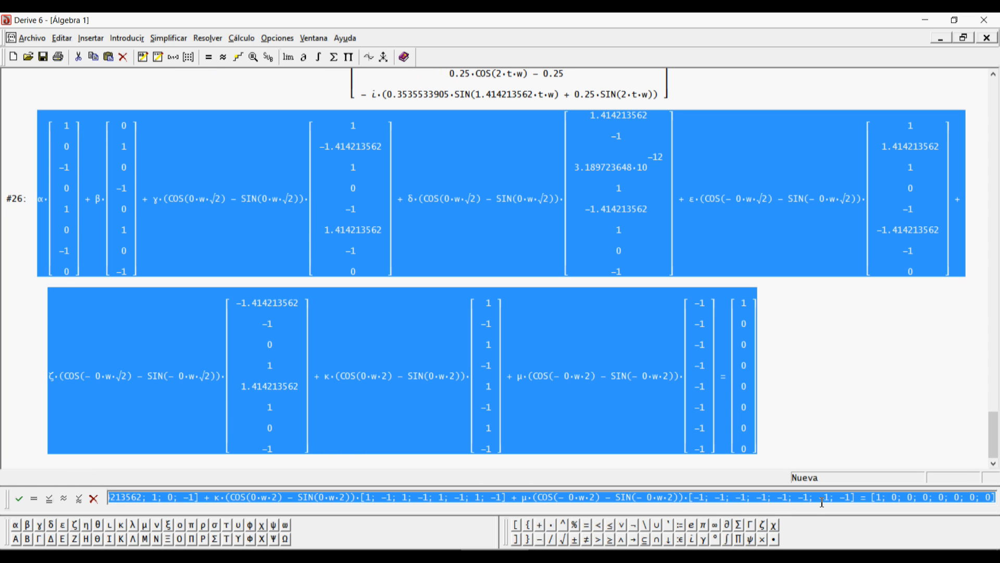
Step: Solve the new equation algebraically in the real domain for α, β, γ, δ, ε, ζ, κ and μ, and approximate the solution
left_click(208, 39)
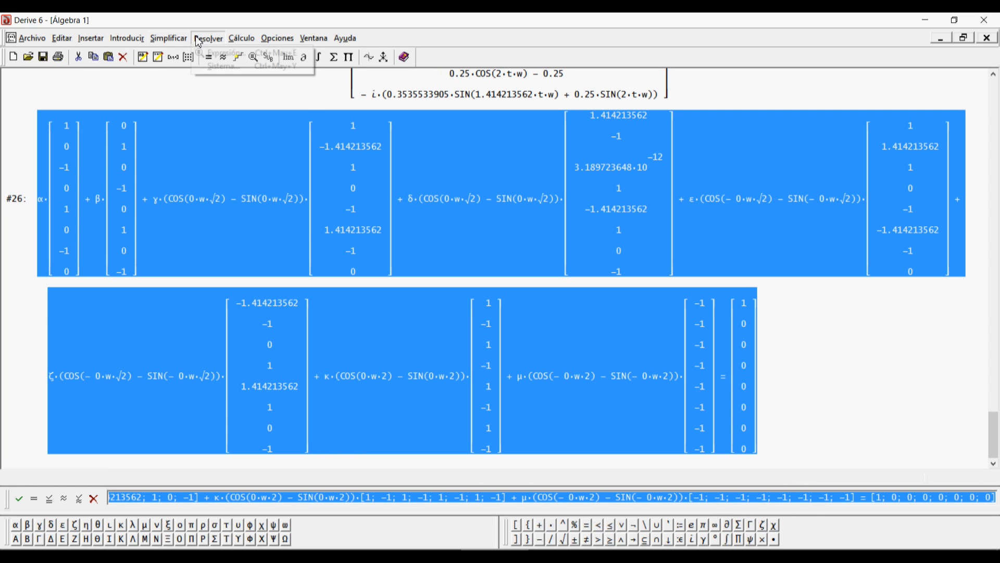
left_click(216, 53)
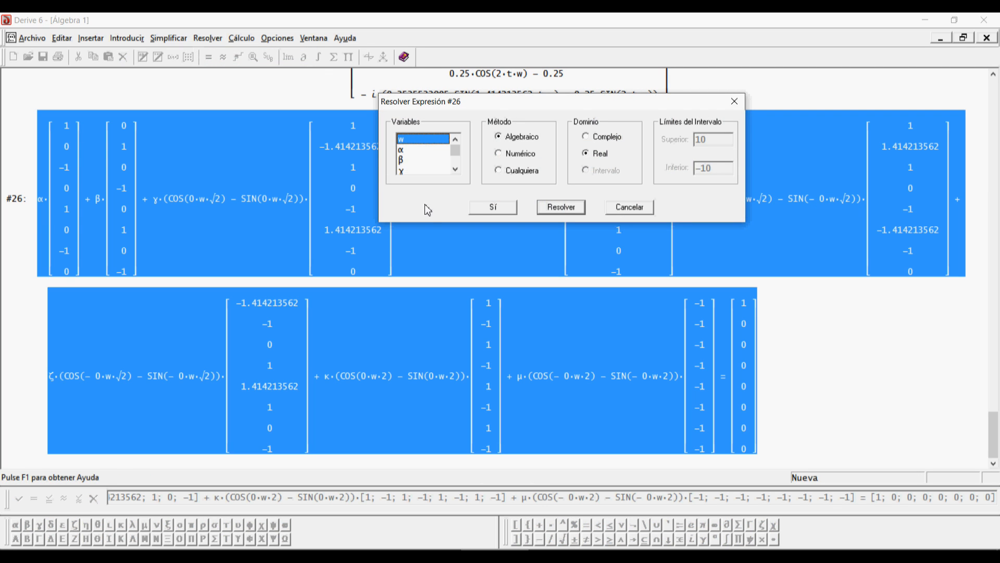
left_click(405, 150)
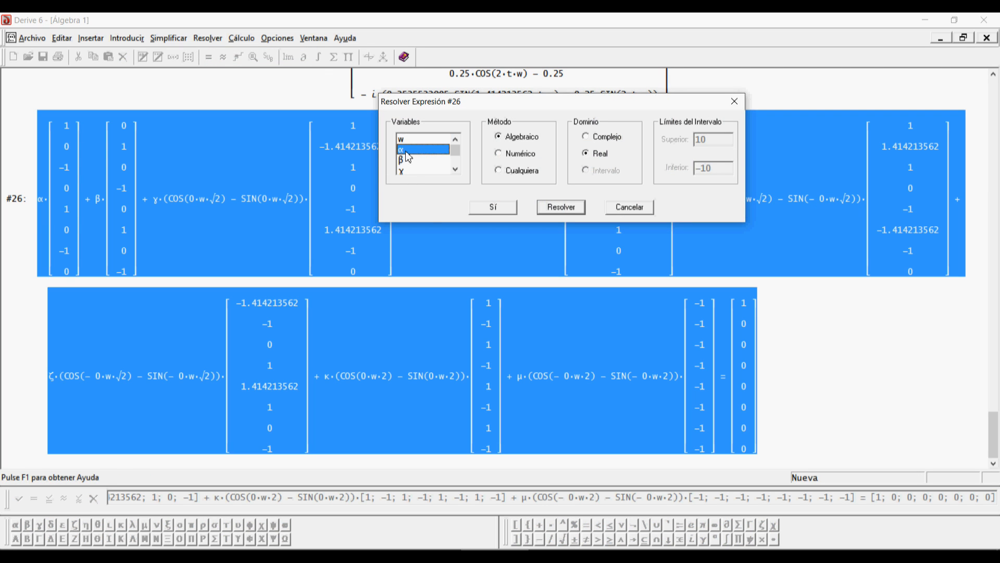
left_click(401, 160)
left_click(403, 170)
left_click(404, 170)
left_click(400, 149)
left_click(402, 160)
left_click(405, 171)
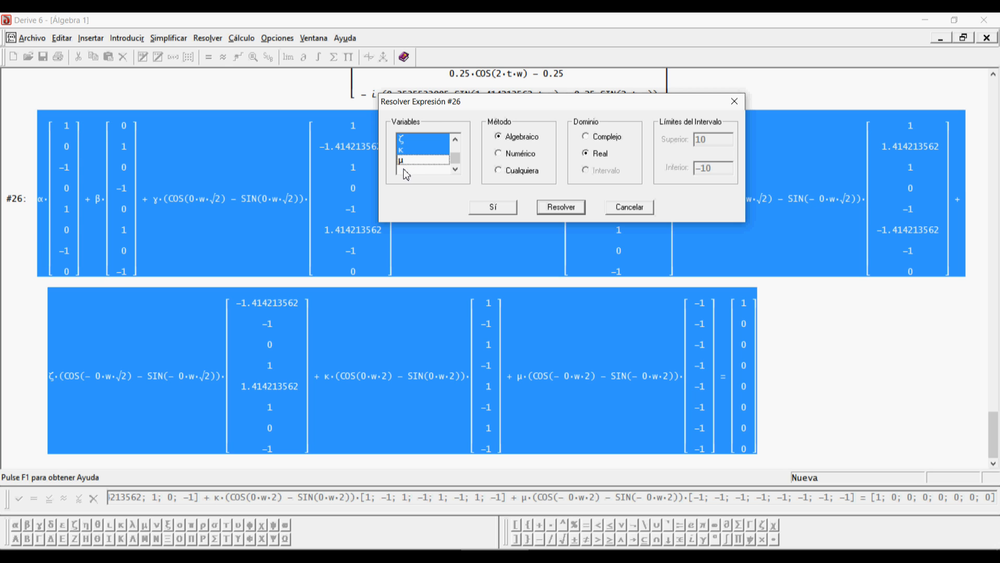
left_click(406, 166)
left_click(492, 208)
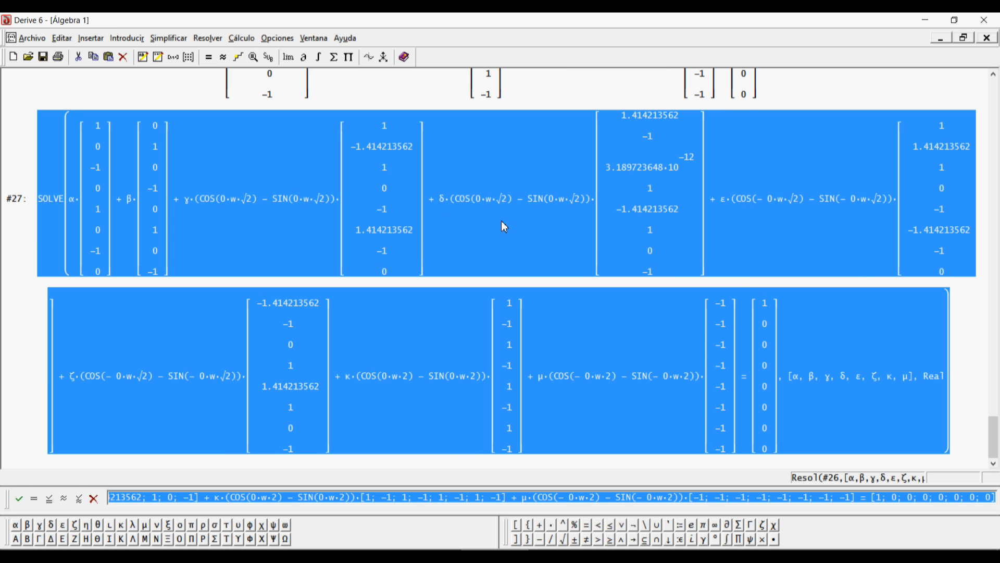
left_click(223, 58)
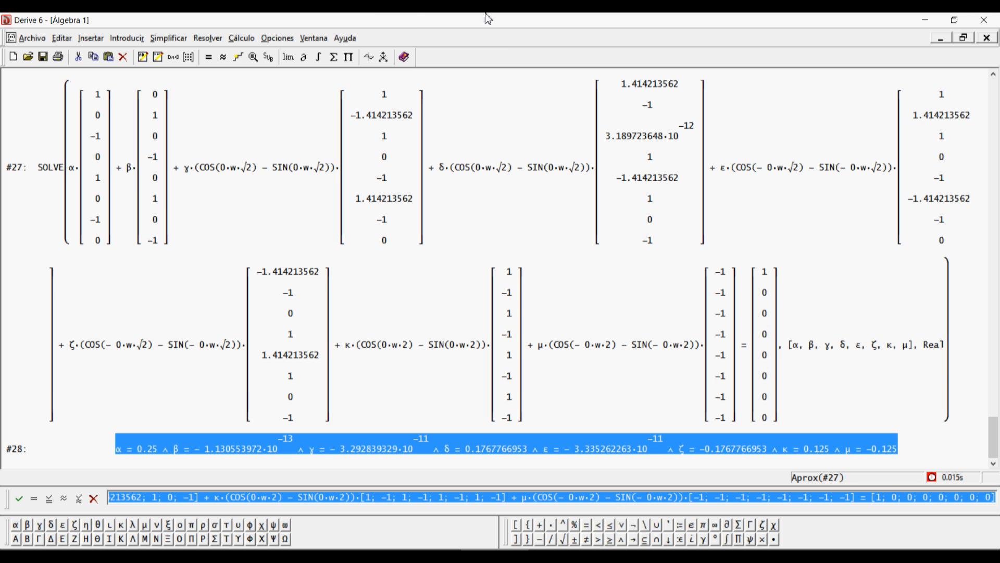
Step: Bring equation #26 back for editing and remove its right-hand side = [1; 0; 0; 0; 0; 0; 0; 0]
scroll(484, 297, "up", 5)
scroll(485, 297, "up", 3)
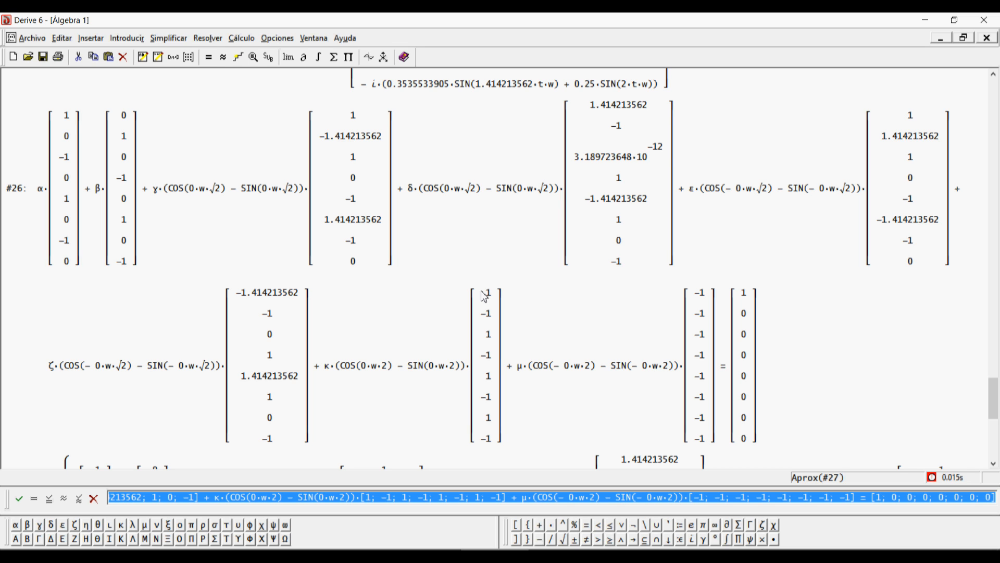
left_click(382, 201)
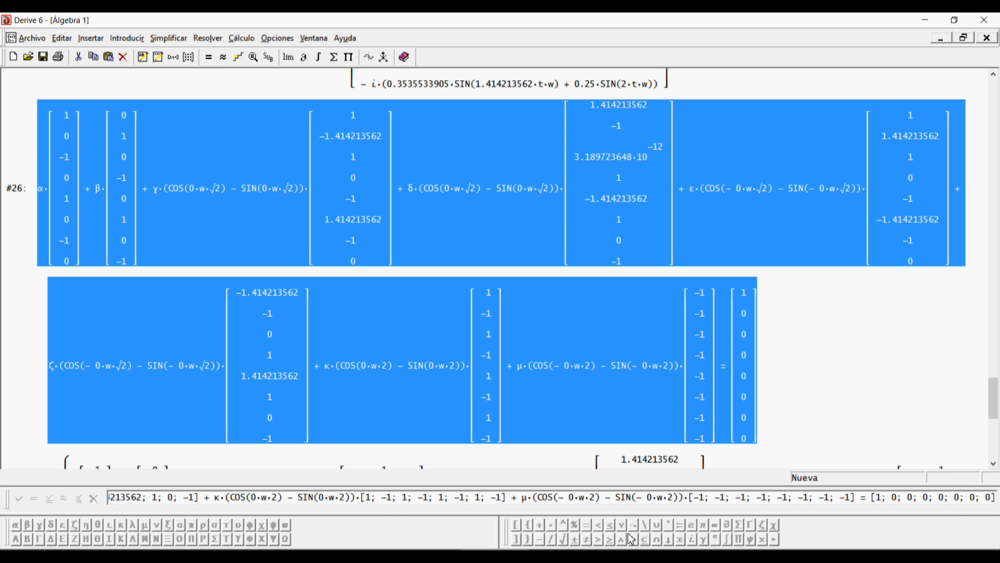
triple_click(640, 498)
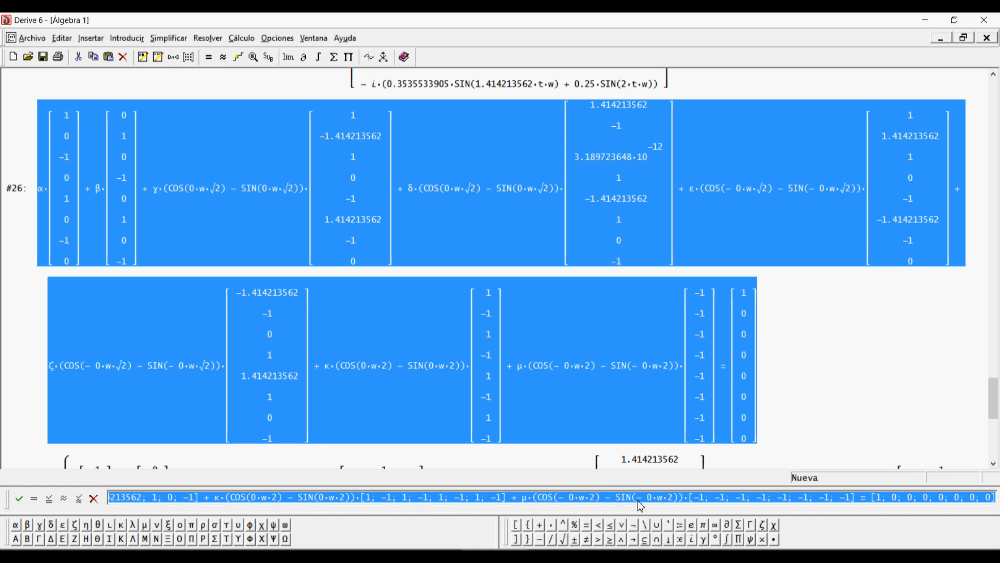
left_click(639, 499)
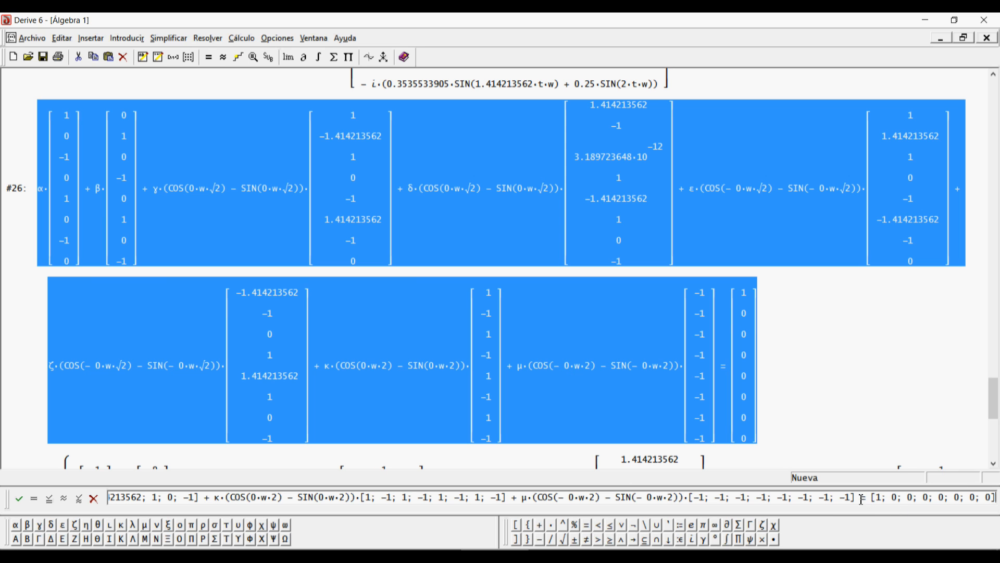
left_click_drag(860, 500, 997, 500)
triple_click(982, 501)
key("End")
key("BackSpace")
key("BackSpace")
key("BackSpace")
key("BackSpace")
key("BackSpace")
key("BackSpace")
key("BackSpace")
key("BackSpace")
key("BackSpace")
key("BackSpace")
key("BackSpace")
key("BackSpace")
key("BackSpace")
key("BackSpace")
key("BackSpace")
key("BackSpace")
key("BackSpace")
key("BackSpace")
key("BackSpace")
key("BackSpace")
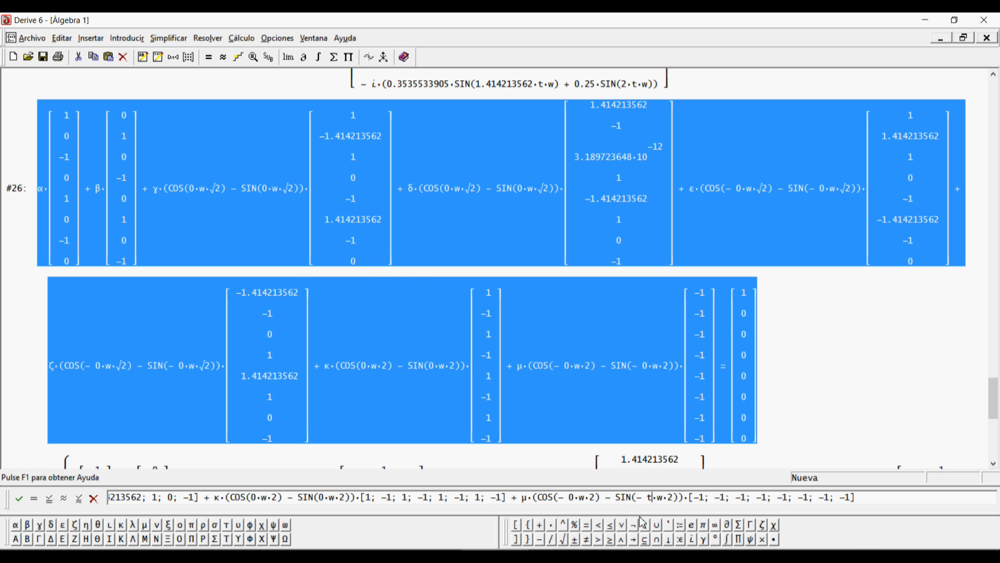
Step: Replace 0 with t in the cosine and sine arguments of the κ and μ terms
left_click(577, 498)
key("BackSpace")
type("t")
key("BackSpace")
type("t")
key("BackSpace")
type("t")
Step: Replace 0 with t in the cosine and sine arguments of the γ and δ terms
triple_click(173, 494)
key("Home")
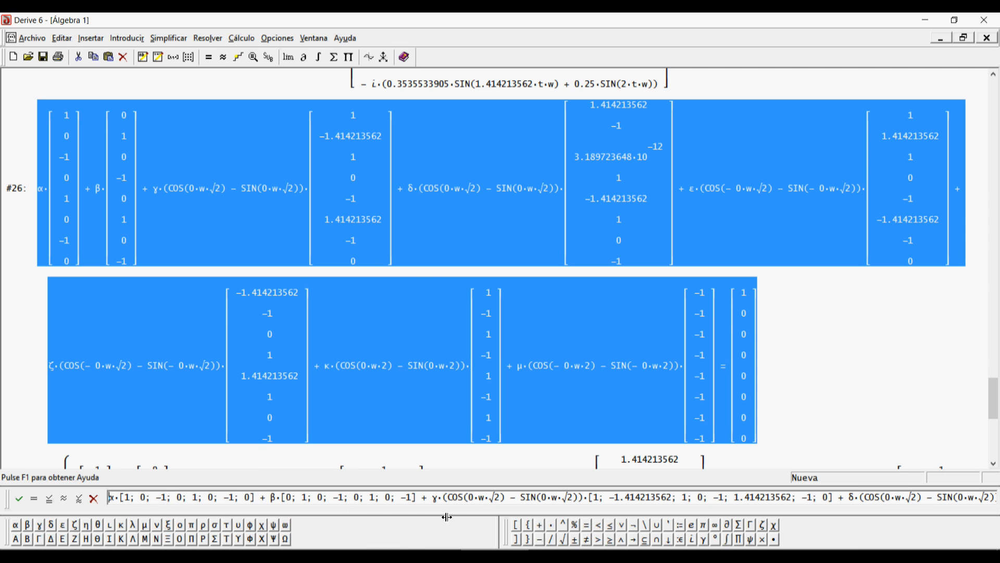
key("BackSpace")
type("t")
left_click(555, 497)
key("BackSpace")
type("t")
left_click(892, 500)
key("BackSpace")
type("t")
left_click(963, 497)
key("BackSpace")
type("t")
Step: Replace 0 with t in the cosine and sine arguments of the ε and ζ terms
key("Right")
key("Right")
key("Right")
key("Right")
key("Right")
key("Right")
key("Right")
key("Right")
key("Right")
key("Right")
key("Right")
key("Right")
key("Right")
key("Right")
key("Right")
key("Right")
key("Right")
key("Right")
key("Right")
key("Right")
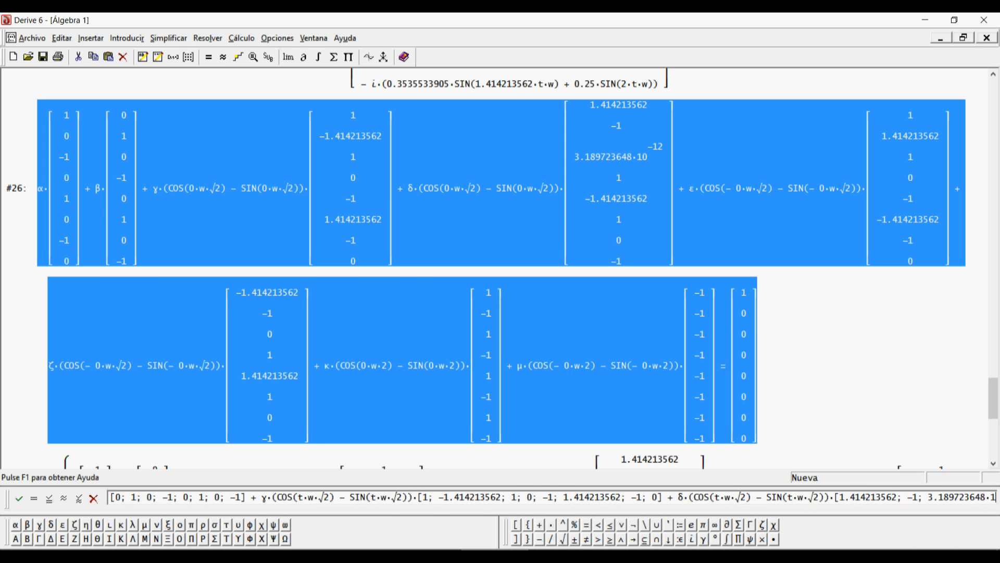
key("Right")
key("Right")
key("Right")
key("Right")
key("Right")
key("Right")
key("Right")
key("Right")
key("Right")
key("Right")
key("Right")
key("Right")
key("Right")
key("Right")
key("Right")
key("Right")
key("Right")
key("Right")
key("Right")
key("Right")
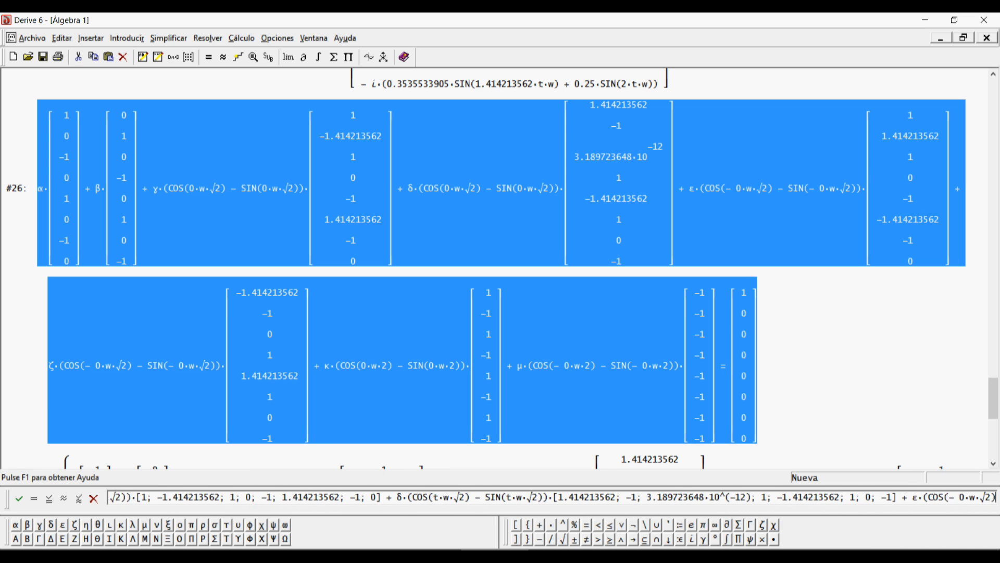
key("Right")
key("Right")
key("Right")
key("Right")
key("Right")
key("Right")
key("Right")
key("Right")
key("Right")
key("Right")
key("Right")
key("Right")
key("Right")
key("Right")
key("Right")
key("Right")
key("Right")
key("Right")
key("Right")
key("Right")
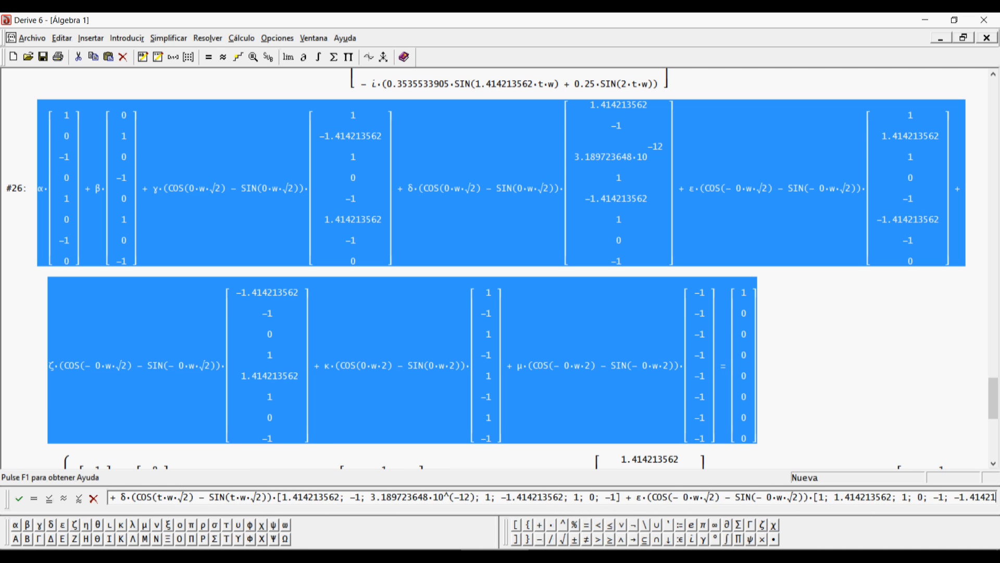
key("Right")
key("Right")
key("Right")
key("Right")
key("Right")
key("Right")
key("Right")
key("Right")
key("Right")
key("Right")
key("Right")
key("Right")
key("Right")
key("Right")
key("Right")
key("Right")
key("Right")
key("Right")
key("Right")
key("Right")
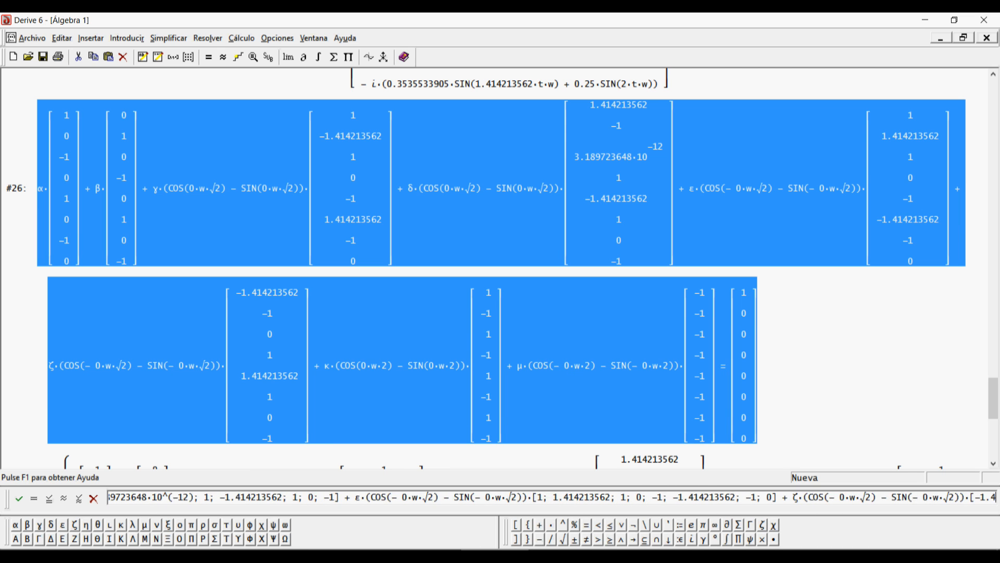
key("Right")
key("Right")
key("Right")
key("Right")
key("Right")
key("Right")
key("Right")
key("Right")
key("Right")
key("Right")
key("Right")
key("Right")
key("Right")
key("Right")
key("Right")
key("Right")
key("Right")
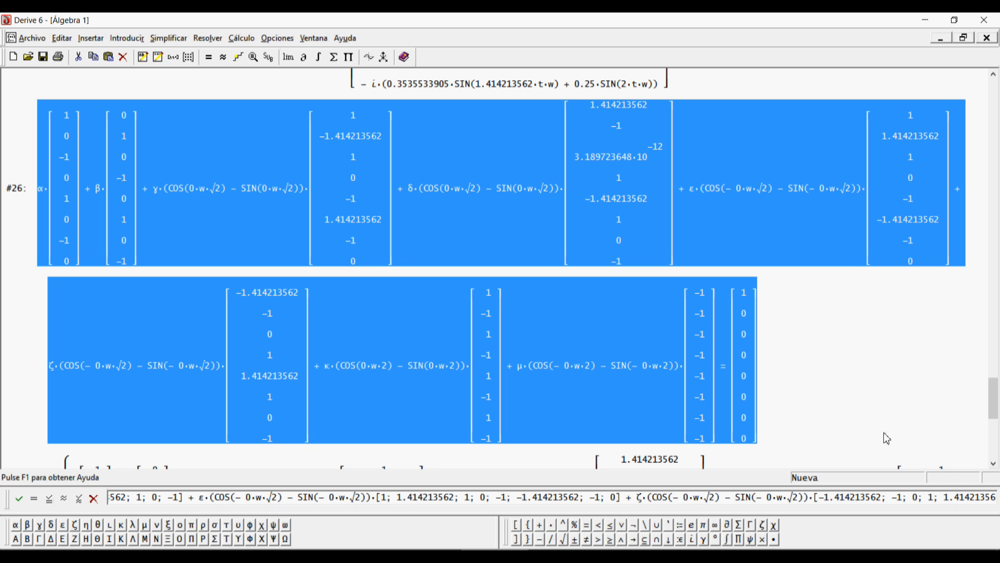
key("BackSpace")
type("t")
key("BackSpace")
type("t")
left_click(690, 498)
key("BackSpace")
type("t")
key("BackSpace")
type("t")
Step: Review the remaining κ and μ terms and enter the edited time-dependent expression as a new algebra line
key("Right")
key("Right")
key("Right")
key("Right")
key("Right")
key("Right")
key("Right")
key("Right")
key("Right")
key("Right")
key("Right")
key("Right")
key("Right")
key("Right")
key("Right")
key("Right")
key("Right")
key("Right")
key("Right")
key("Right")
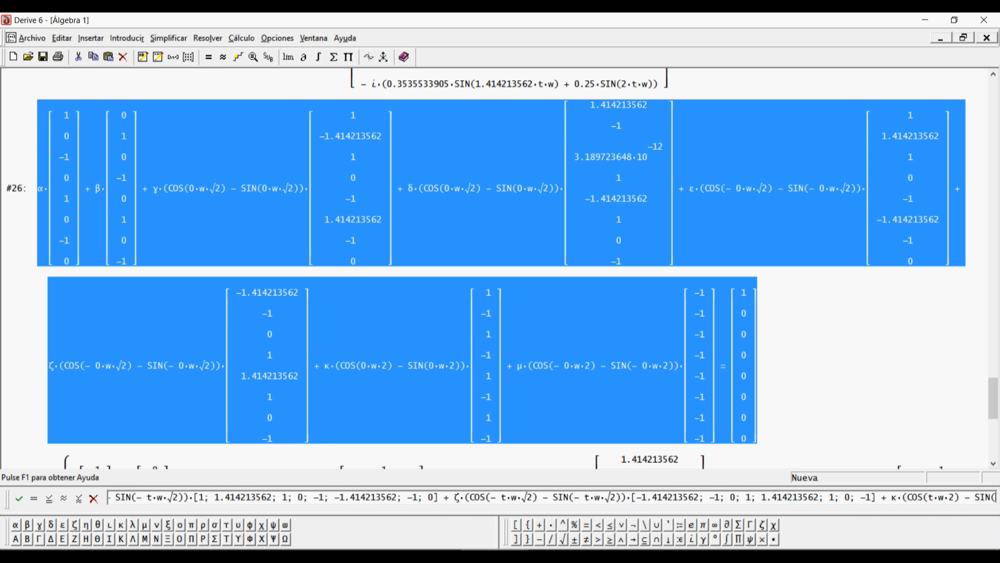
key("Right")
key("Right")
key("Right")
key("Right")
key("Right")
key("Right")
key("Right")
key("Right")
key("Right")
key("Right")
key("Right")
key("Right")
key("Right")
key("Right")
key("Right")
key("Right")
key("Right")
key("Right")
key("Right")
key("Right")
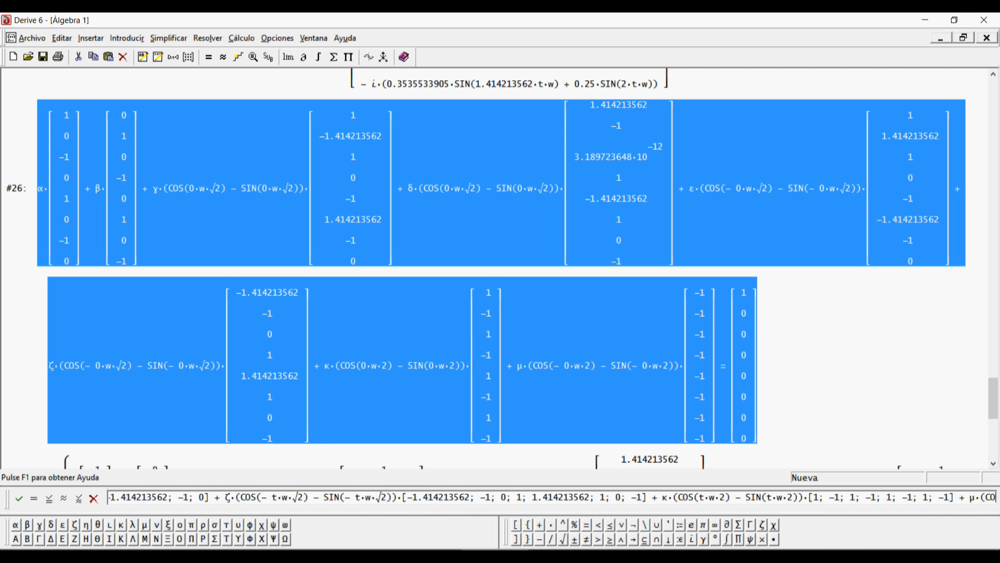
key("Return")
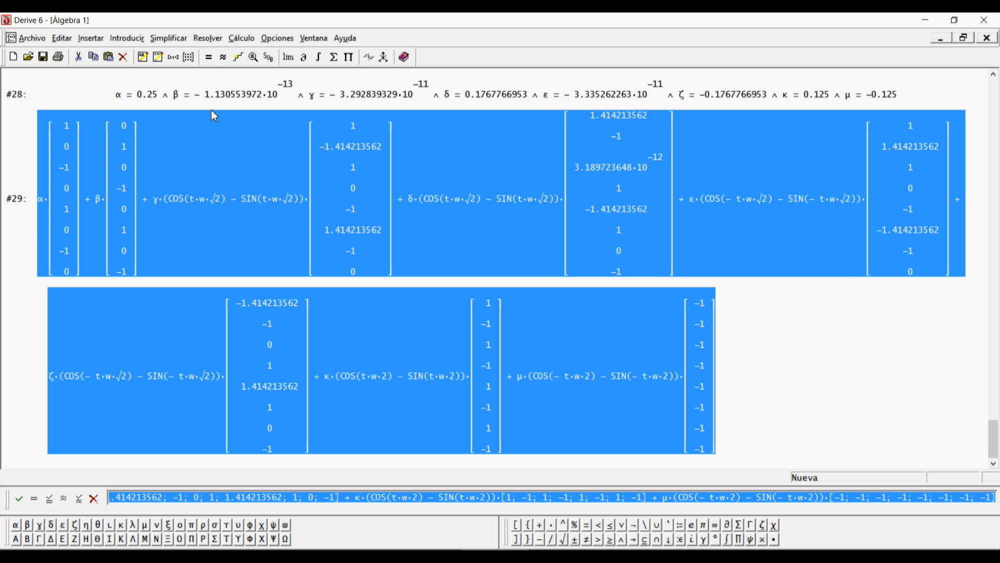
Step: Start a variable substitution on expression #29 and assign 0.25 to α
left_click(167, 39)
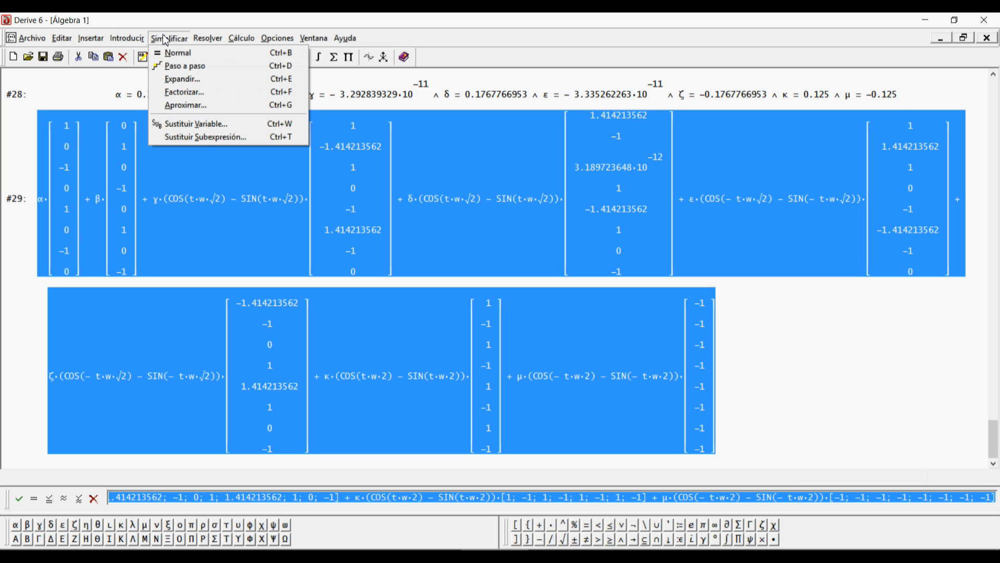
left_click(219, 128)
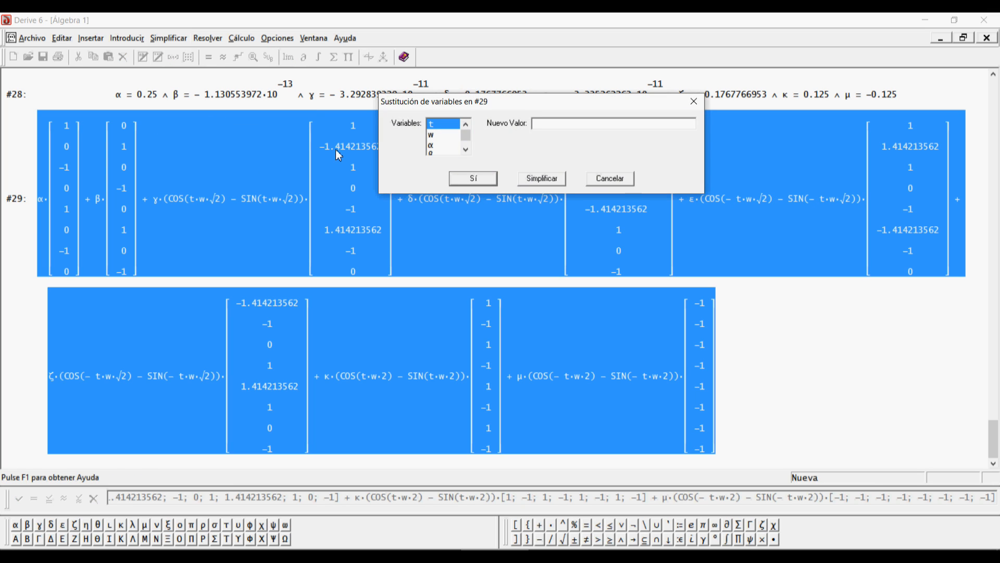
left_click(432, 145)
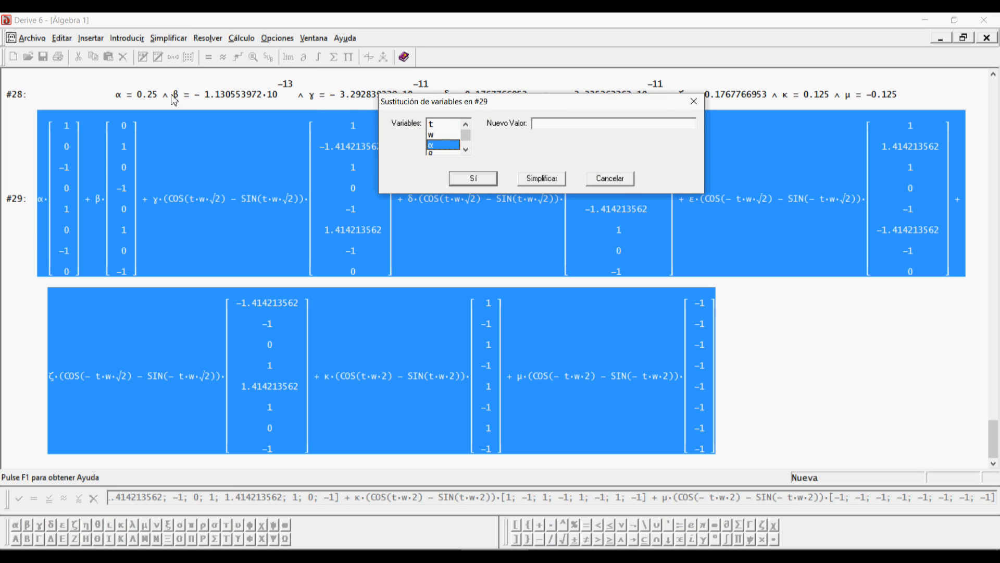
left_click(559, 126)
type("0.25")
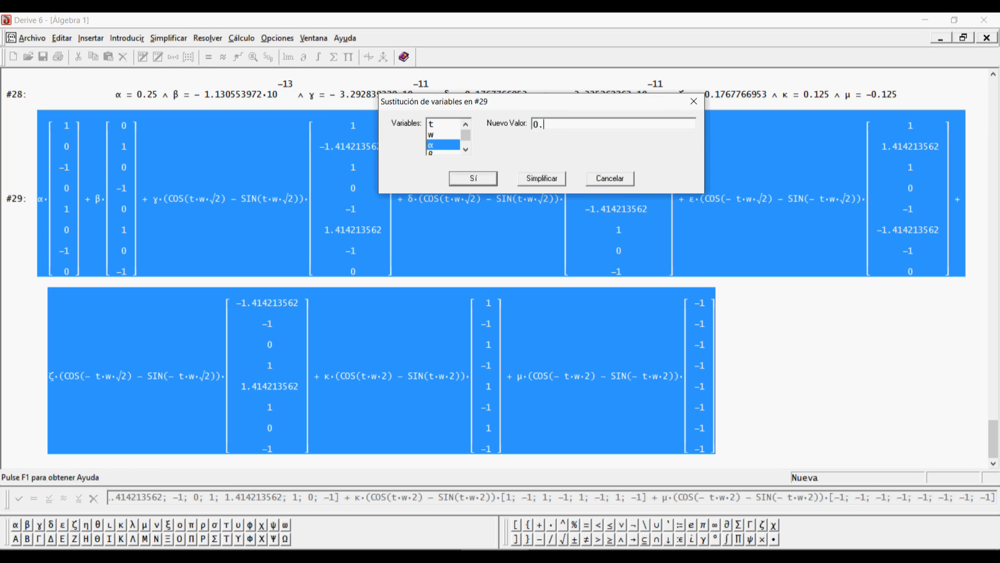
Step: Assign the value 0 to both β and γ in the variable substitution
left_click(466, 150)
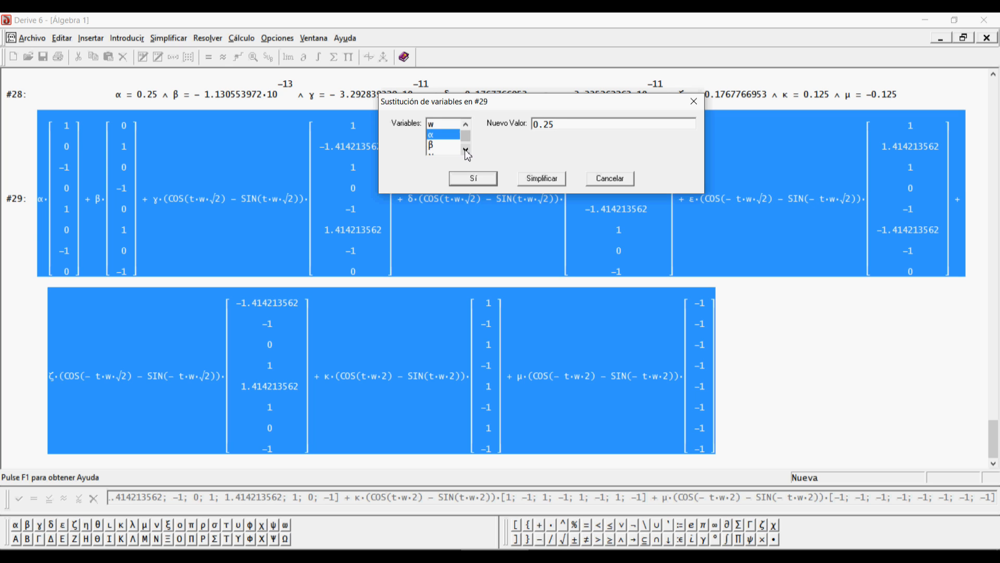
left_click(438, 147)
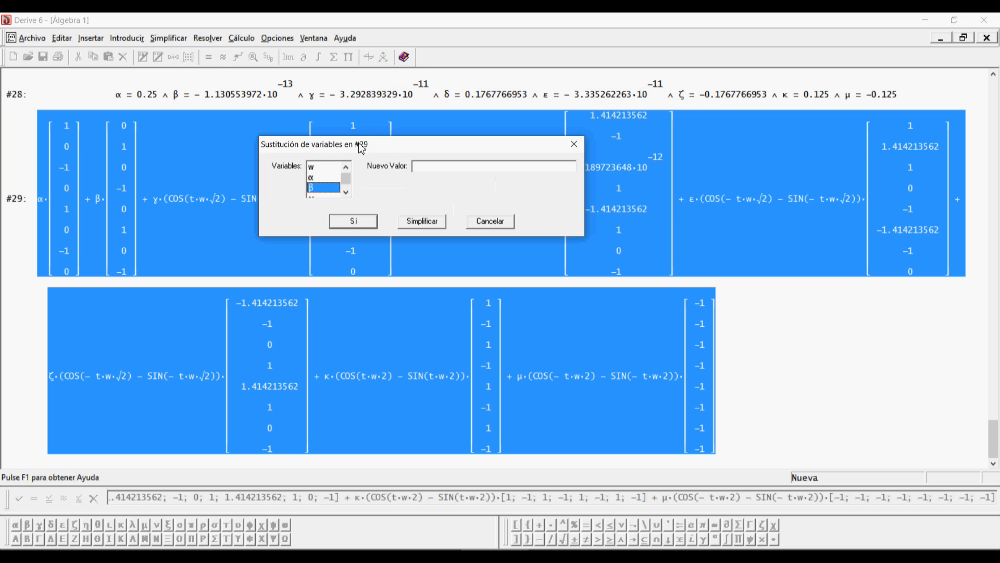
left_click(445, 169)
type("0")
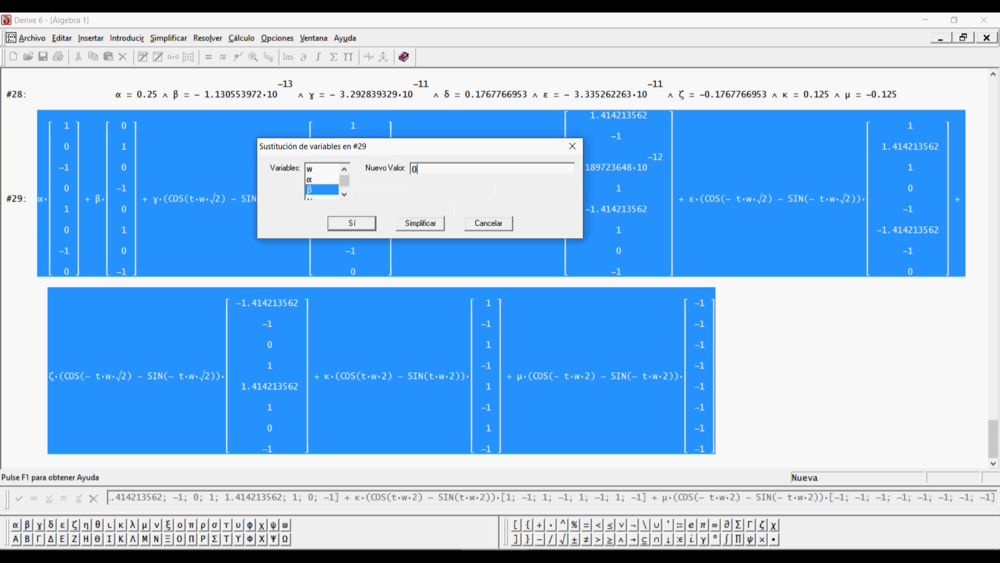
left_click(344, 194)
left_click(315, 192)
left_click(431, 167)
type("0")
Step: Copy δ's value 0.1767766953 from line #28 and assign it to δ in the substitution
left_click(501, 92)
left_click(466, 93)
left_click(467, 93)
left_click(469, 94)
key("ctrl+c")
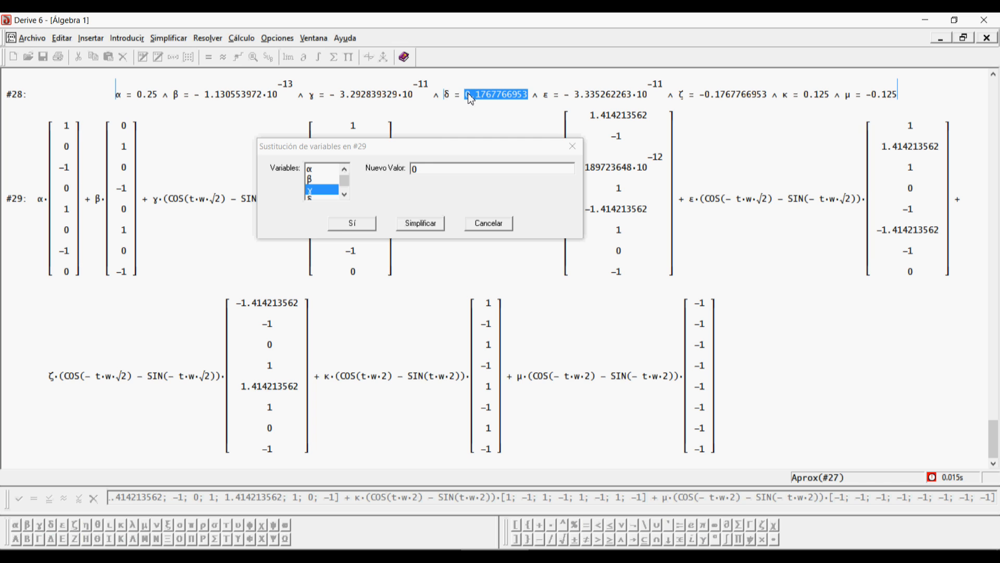
left_click(345, 194)
left_click(322, 189)
left_click(465, 168)
key("ctrl+v")
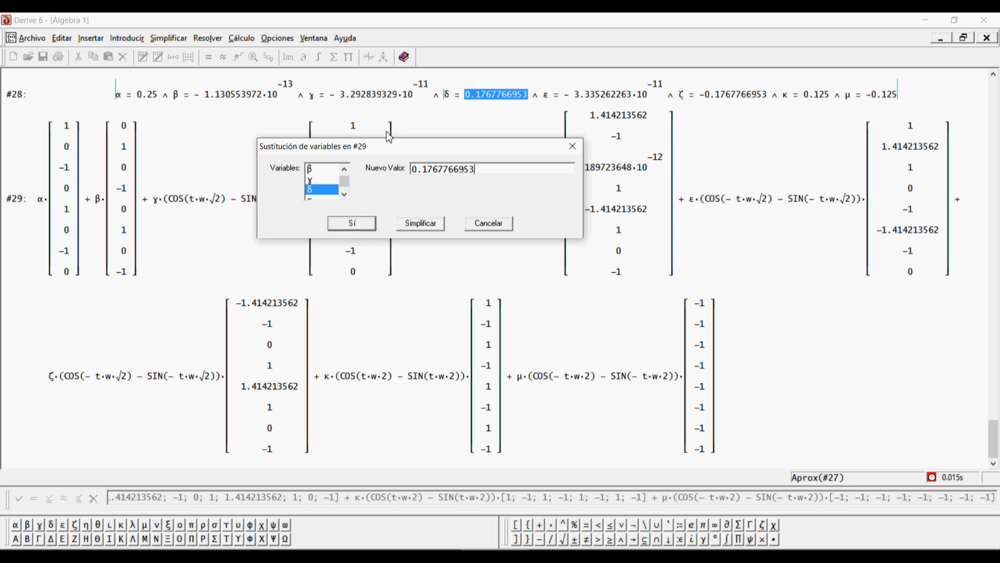
Step: Assign 0 to ε and the value −0.1767766953 from line #28 to ζ
left_click(344, 193)
left_click(328, 190)
left_click(449, 170)
type("0")
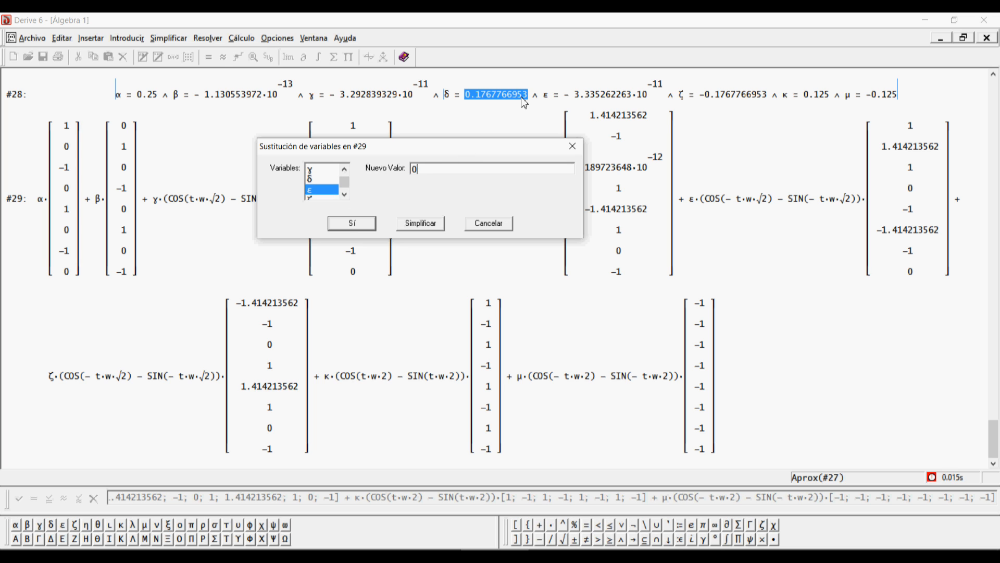
left_click(729, 95)
left_click(713, 95)
left_click(344, 194)
left_click(320, 189)
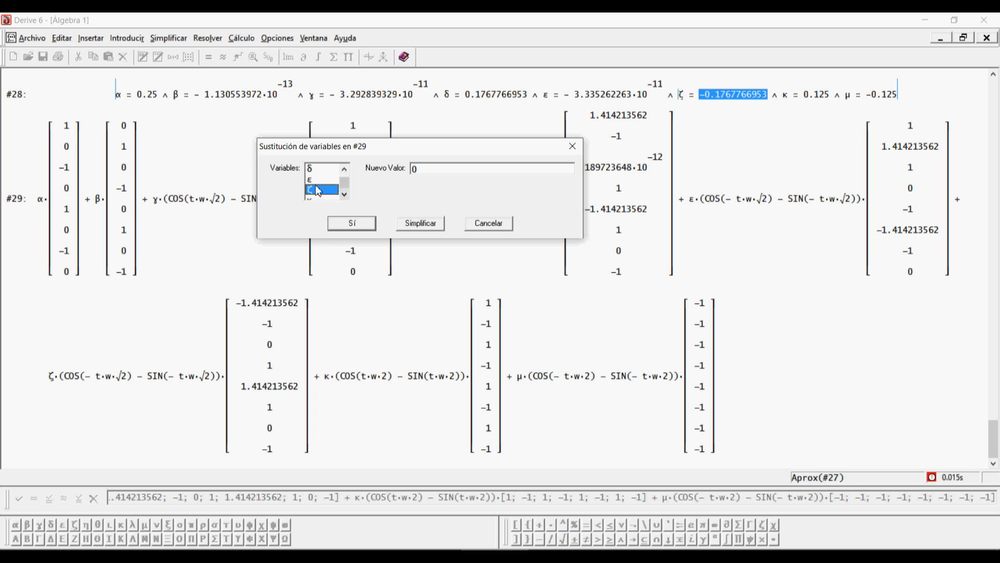
left_click(429, 168)
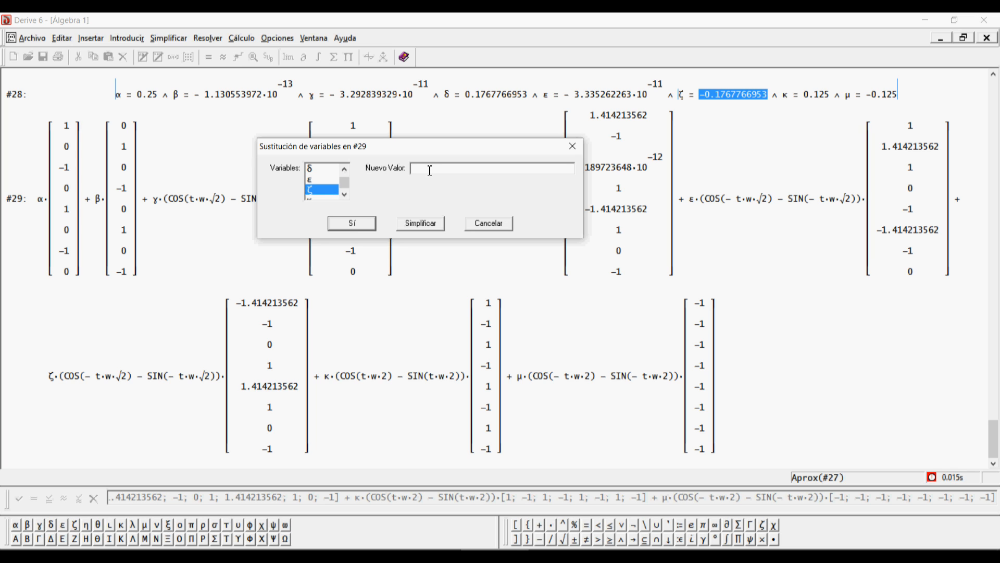
key("F3")
Step: Copy κ's value 0.125 from line #28 and assign it to κ in the substitution
left_click(815, 95)
key("ctrl+c")
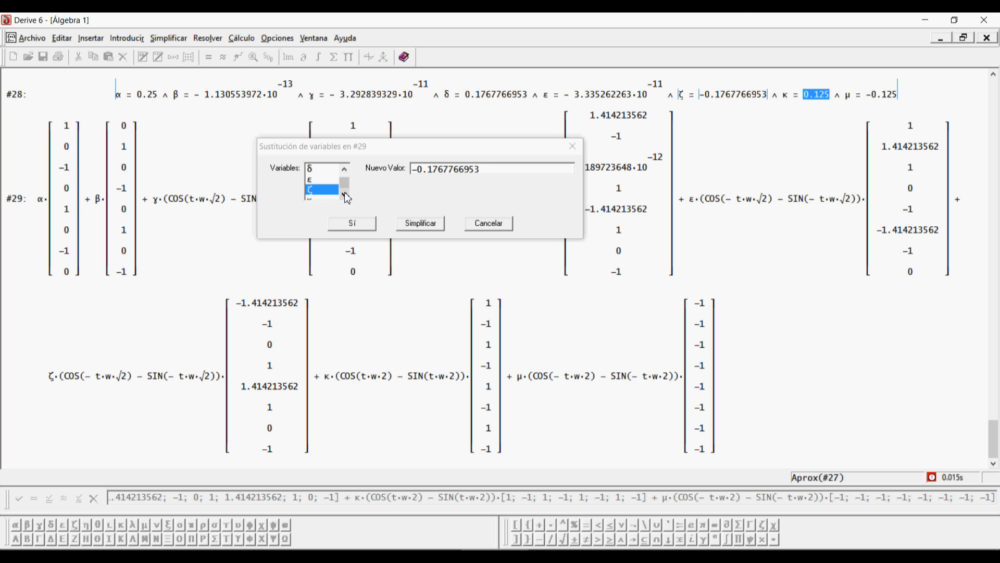
left_click(345, 194)
left_click(344, 194)
left_click(317, 182)
left_click(452, 168)
key("ctrl+v")
Step: Complete the substitution with −0.125 for μ and approximate the resulting expression numerically
left_click(328, 190)
left_click(437, 168)
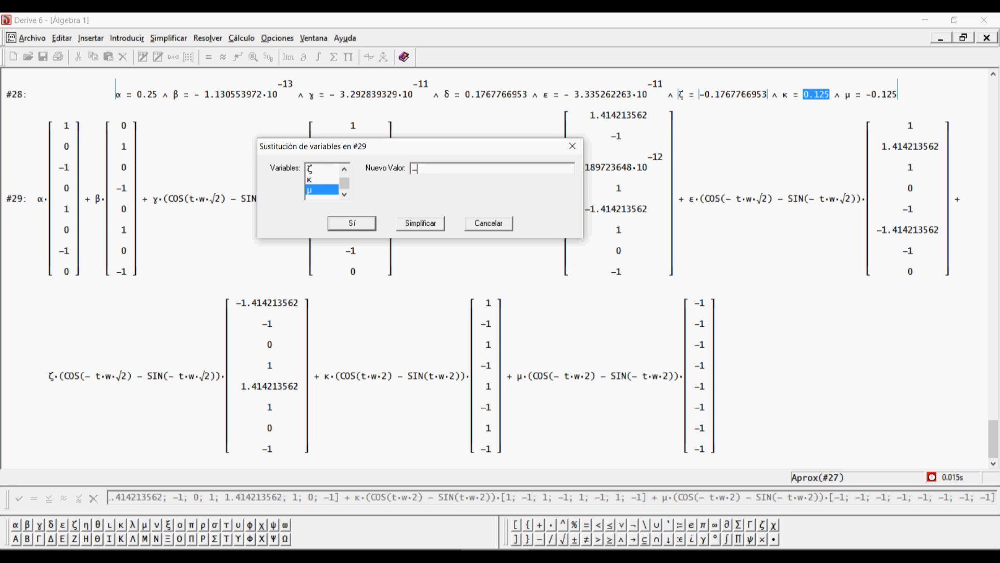
type("-")
key("ctrl+v")
left_click(348, 227)
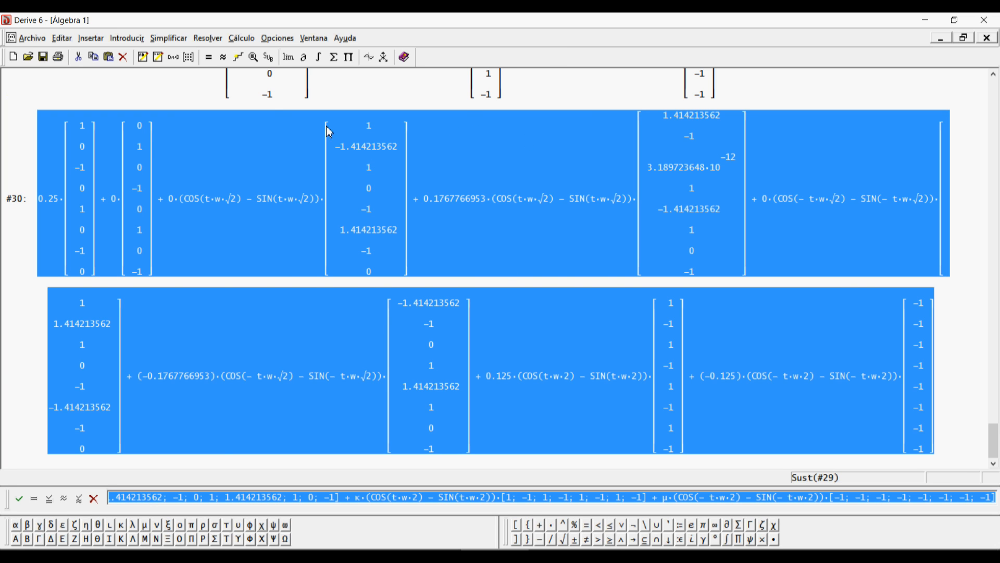
left_click(223, 57)
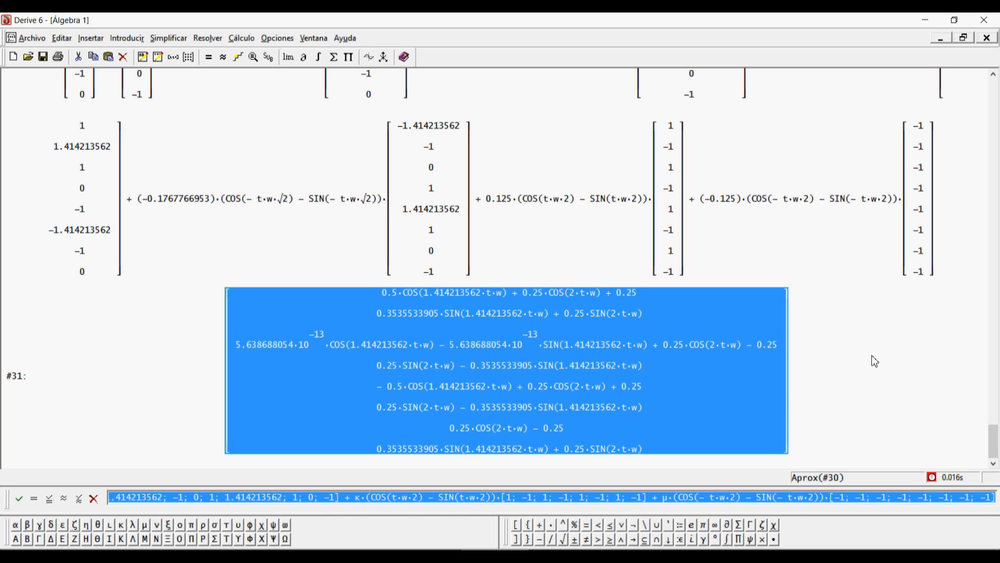
Step: Switch to Cadena 8 átomos.pdf in Adobe Acrobat Reader and review the third approach, the expansion in Hamiltonian eigenstates
left_click(798, 378)
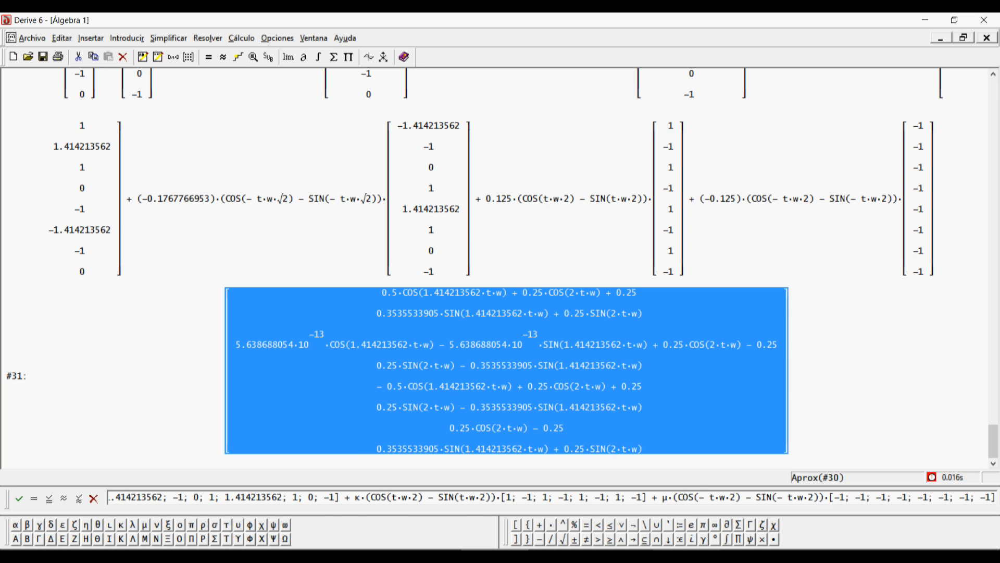
left_click(686, 556)
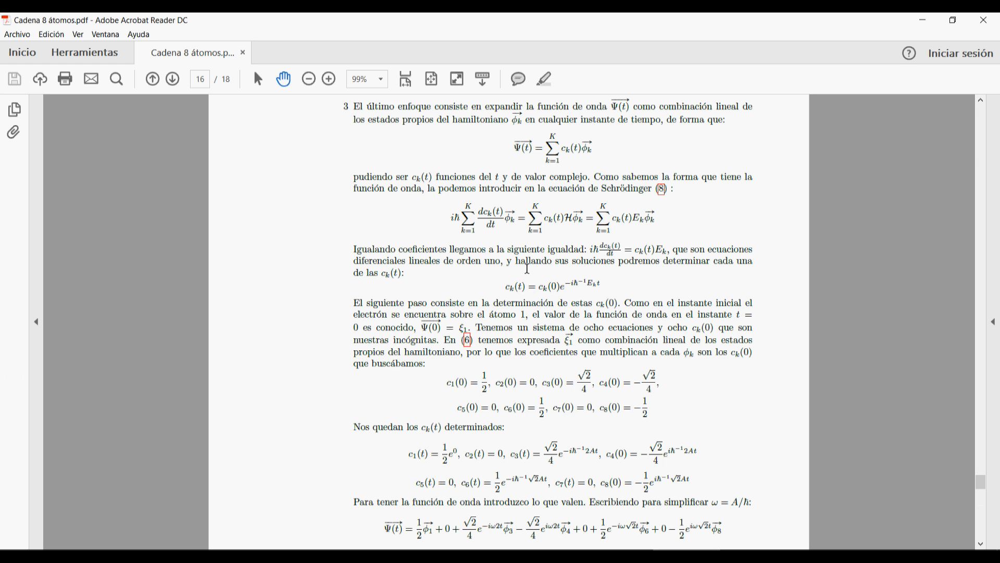
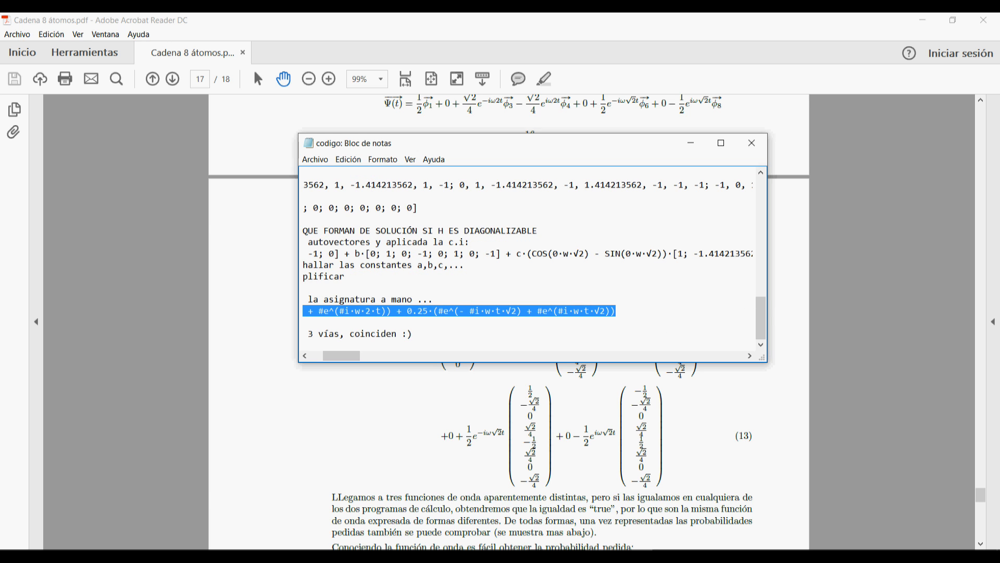
Step: Return to Derive and enter 0.25 + 0.125·(e^(- i·w·2·t) + e^(i·w·2·t)) + 0.25·(e^(- i·w·t·√2) + e^(i·w·t·√2)) as a new algebra line
mouse_move(461, 550)
left_click(485, 507)
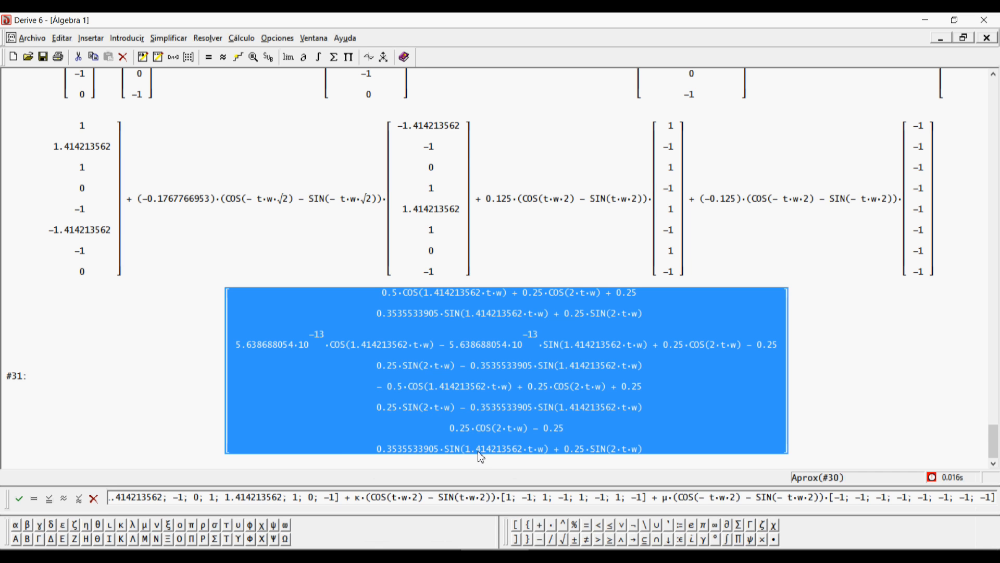
triple_click(571, 497)
key("Delete")
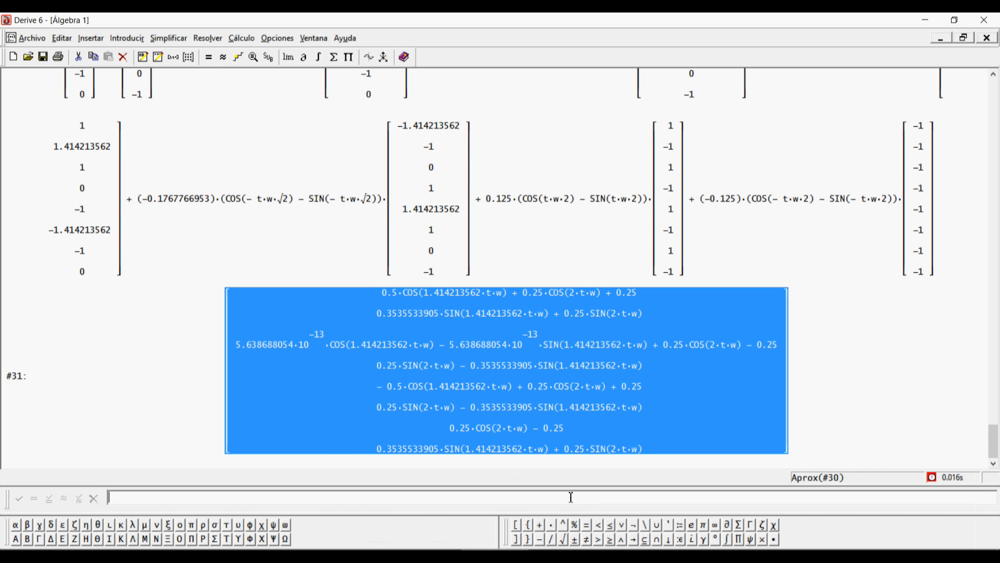
type("0.25 + 0.125·(e^(- i·w·2·t) + e^(i·w·2·t)) + 0.25·(e^(- i·w·t·√2) + e^(i·w·t·√2))")
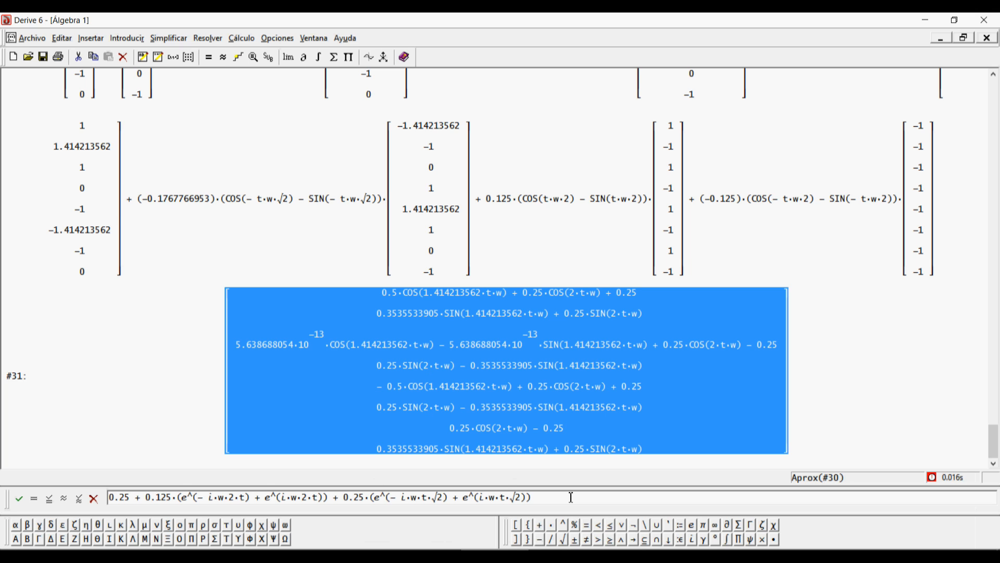
key("Return")
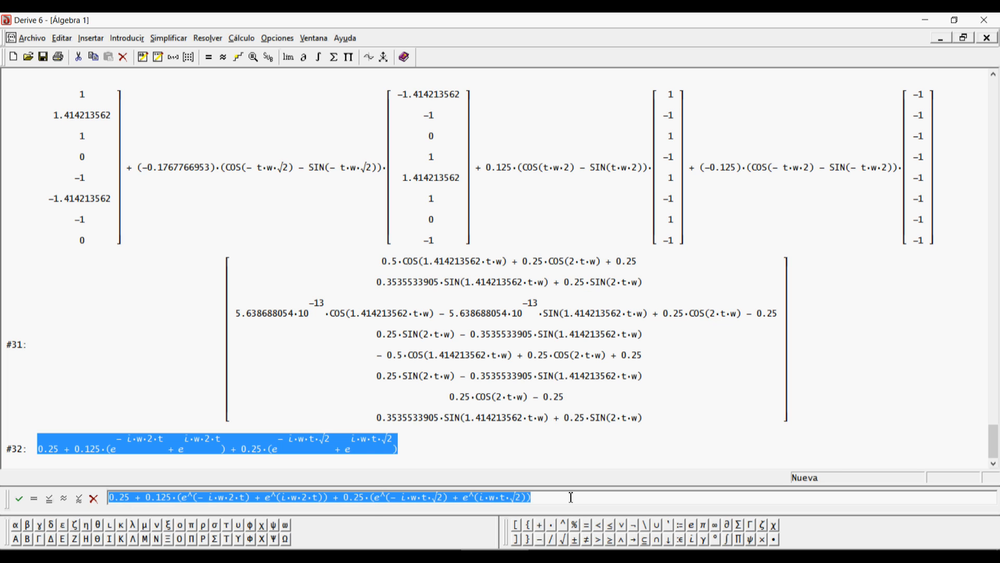
Step: Enter the squared absolute value of the first component of vector #25 as a new line and approximate it
left_click(471, 456)
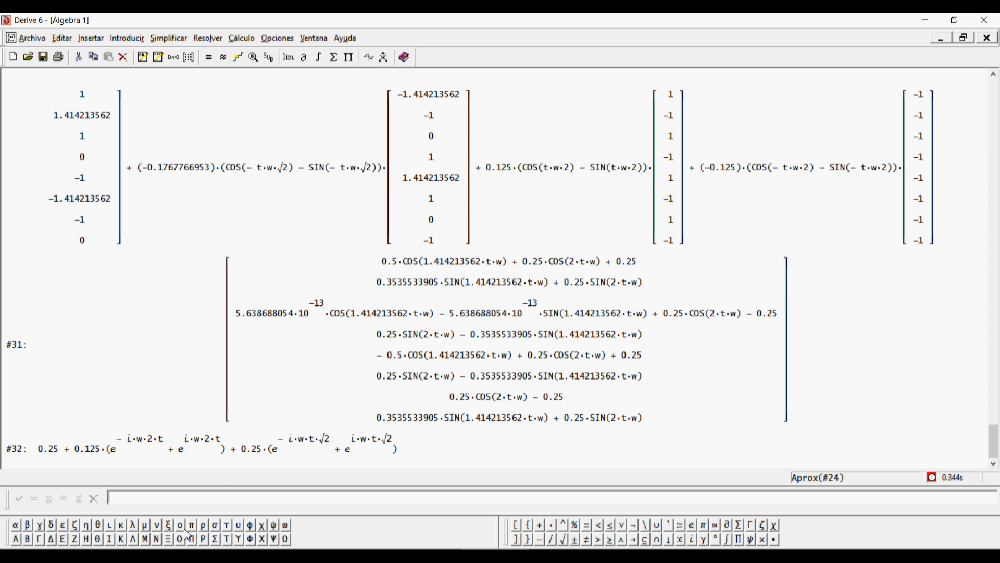
scroll(416, 338, "up", 10)
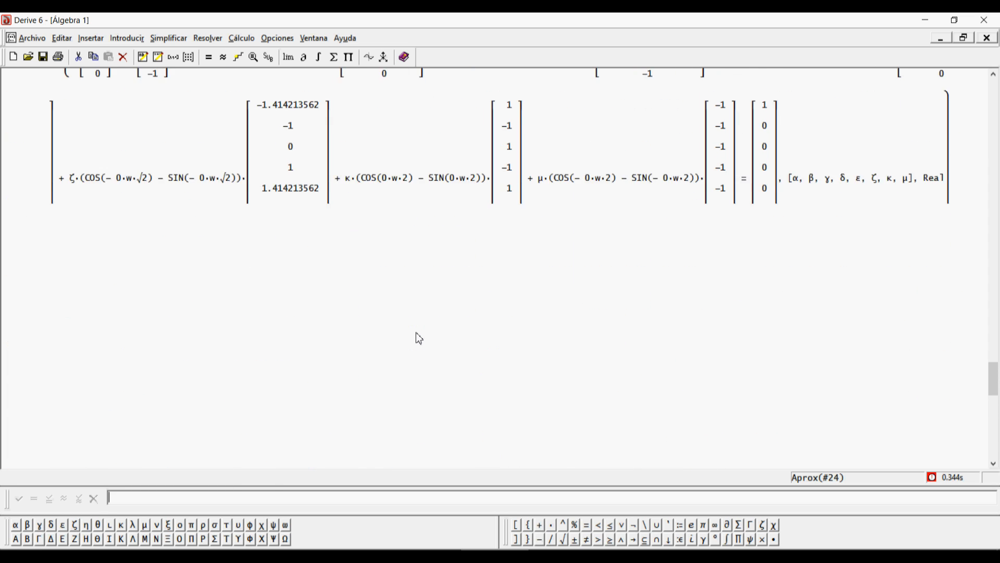
scroll(420, 338, "up", 6)
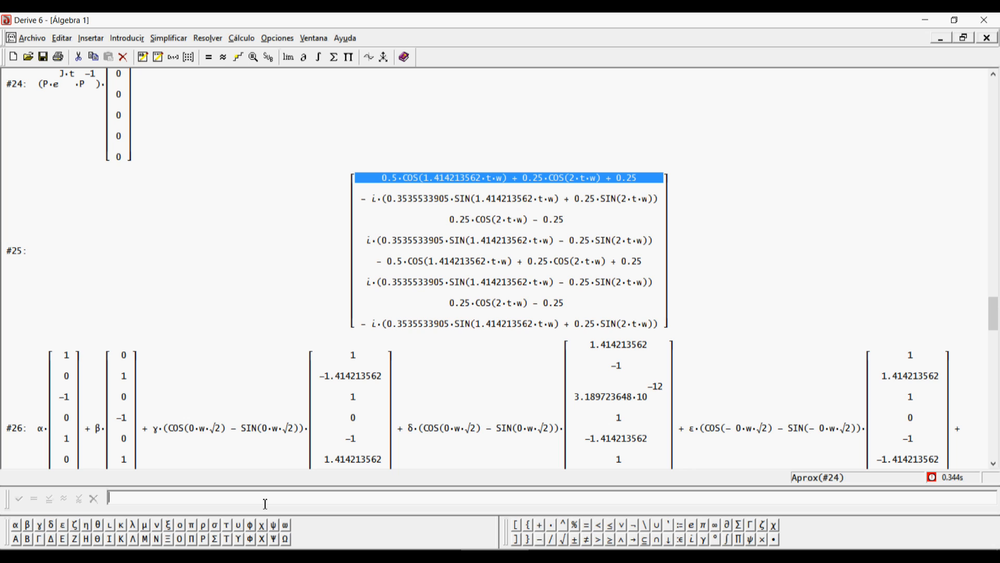
type("abs()")
key("F3")
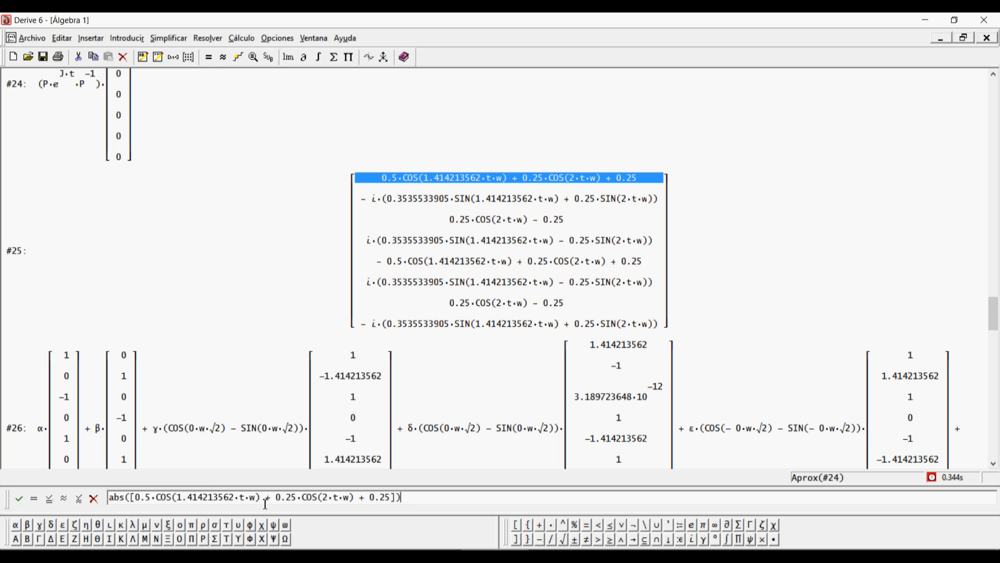
type("^2")
key("Return")
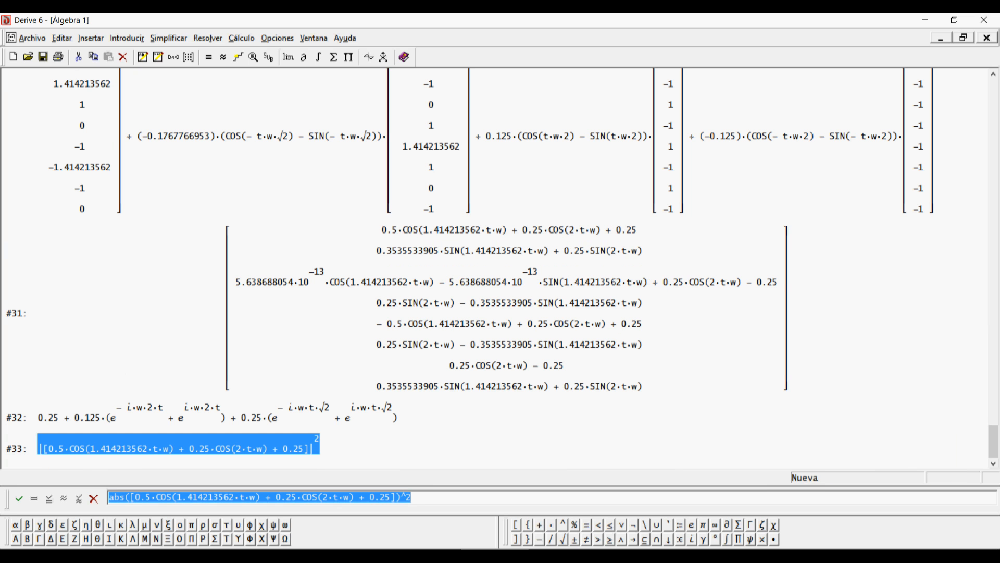
left_click(224, 58)
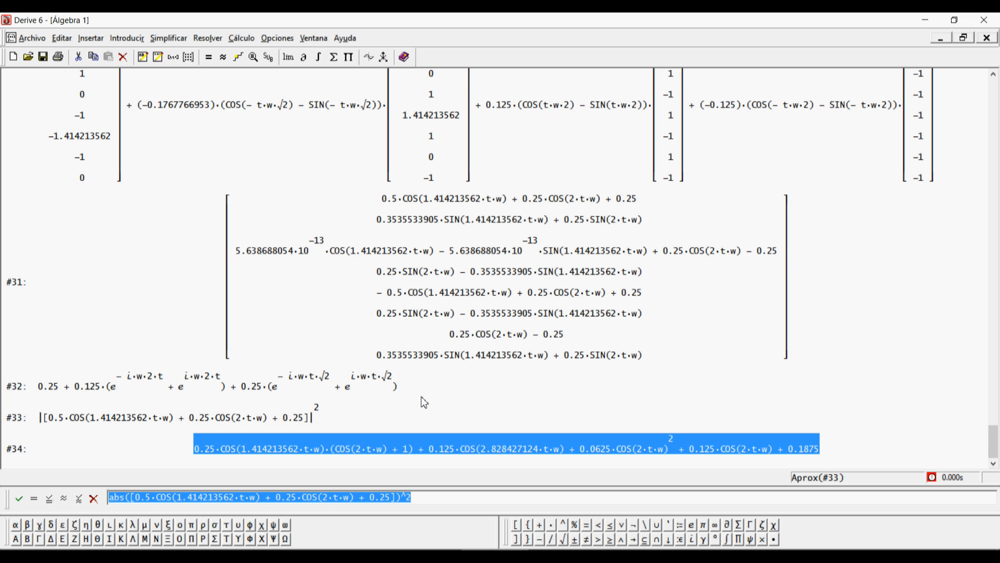
Step: Enter the squared absolute value of the first component of vector #31 as a new line and approximate it
scroll(425, 403, "up", 3)
scroll(424, 403, "down", 3)
scroll(552, 350, "up", 3)
scroll(552, 350, "down", 3)
left_click(577, 199)
left_click(573, 200)
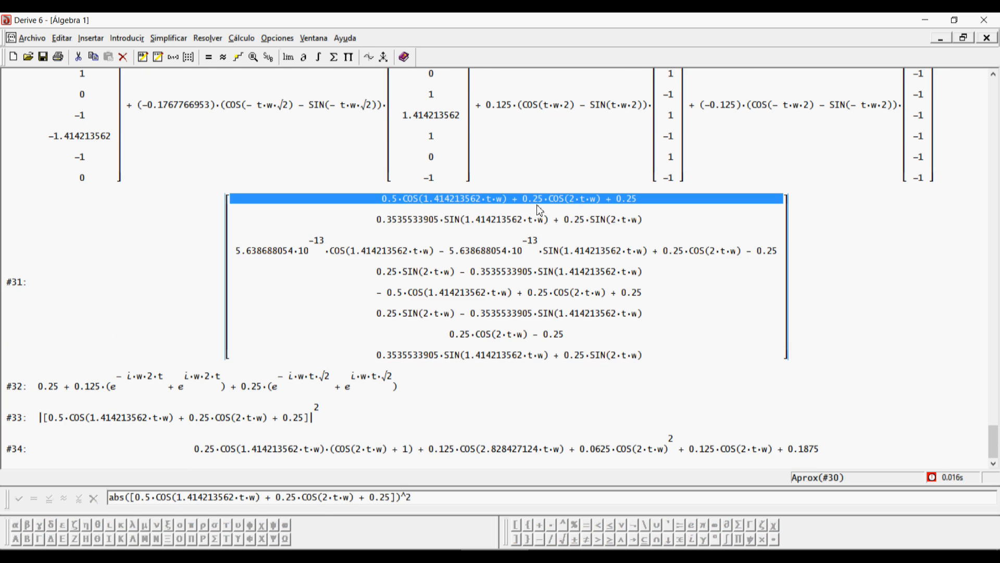
left_click(398, 497)
left_click_drag(397, 497, 134, 501)
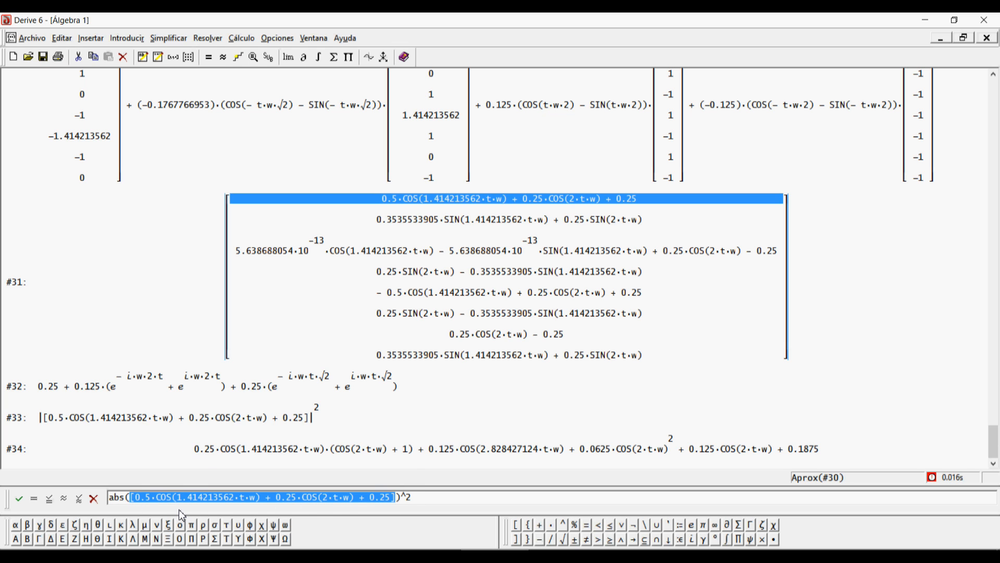
key("F3")
key("Return")
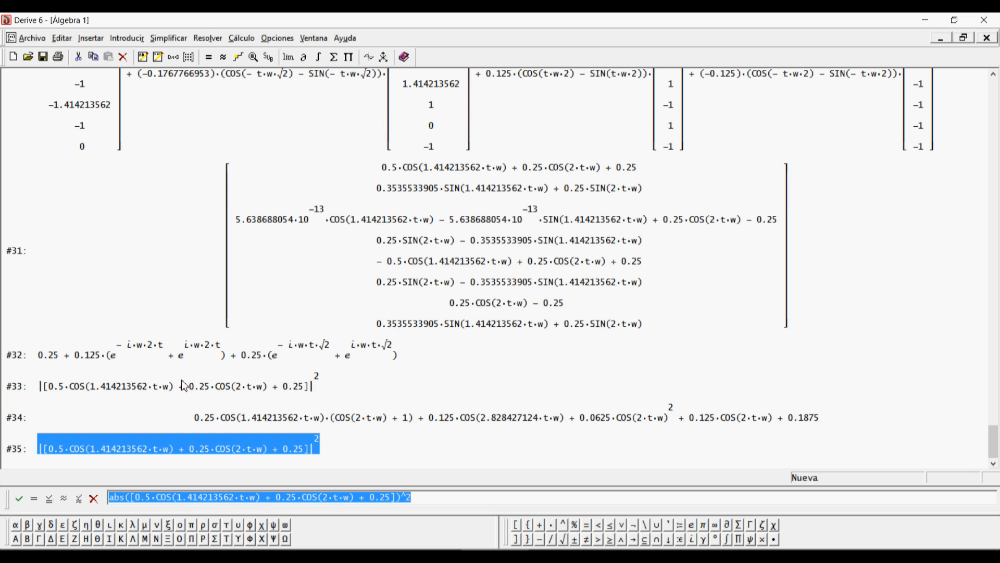
left_click(224, 57)
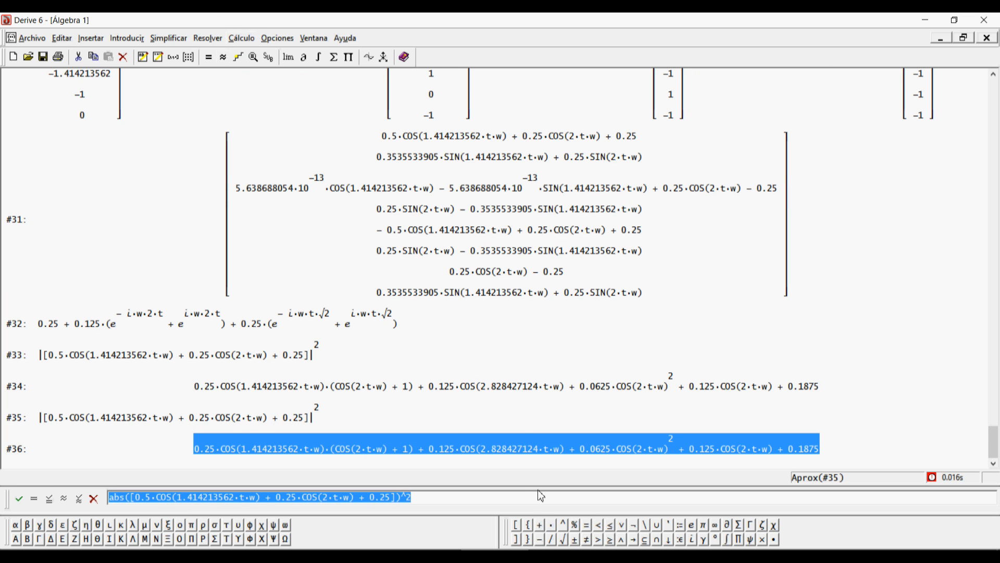
Step: Enter the squared absolute value of exponential expression #32 as a new line and approximate it
left_click(235, 330)
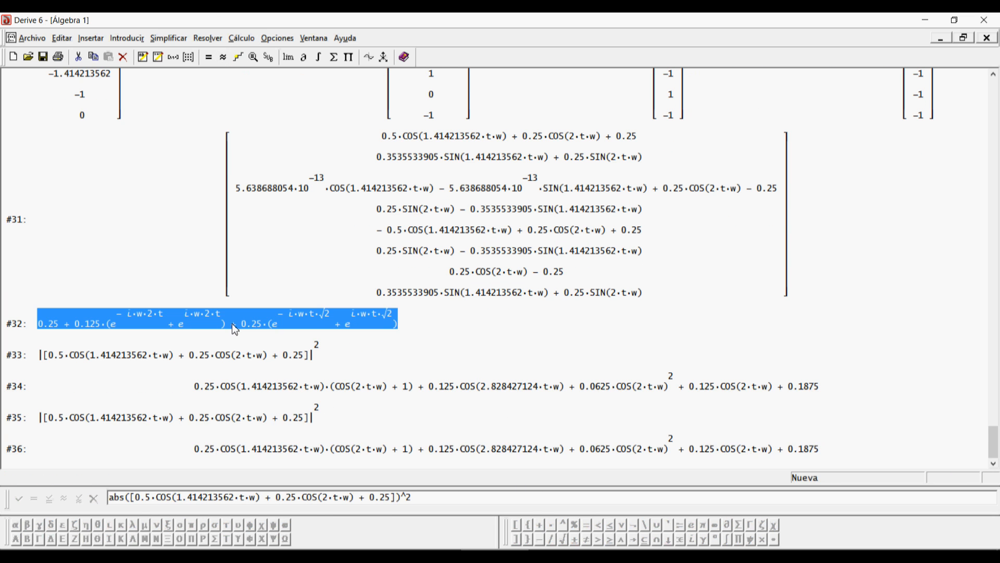
left_click(400, 500)
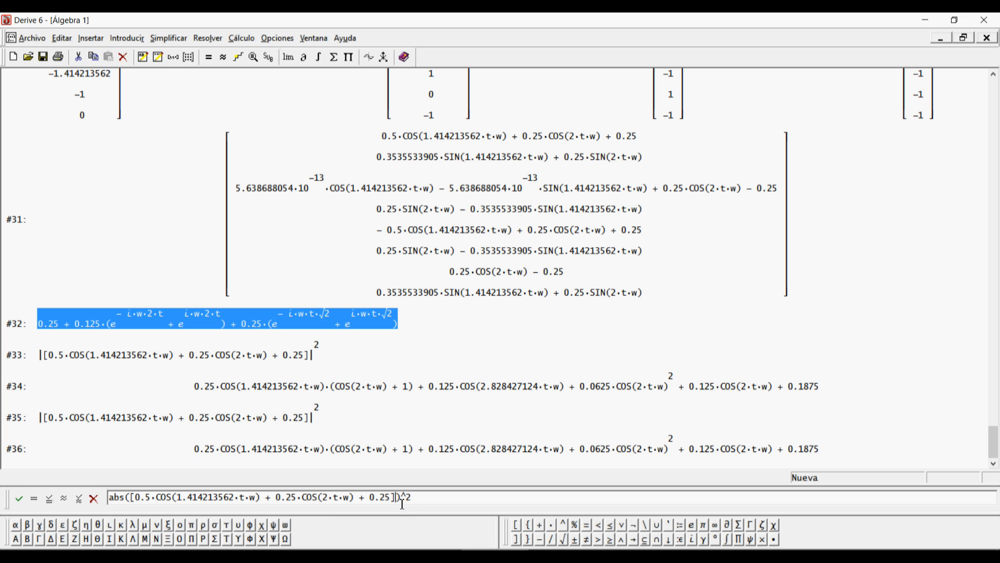
left_click_drag(398, 499, 132, 504)
key("F3")
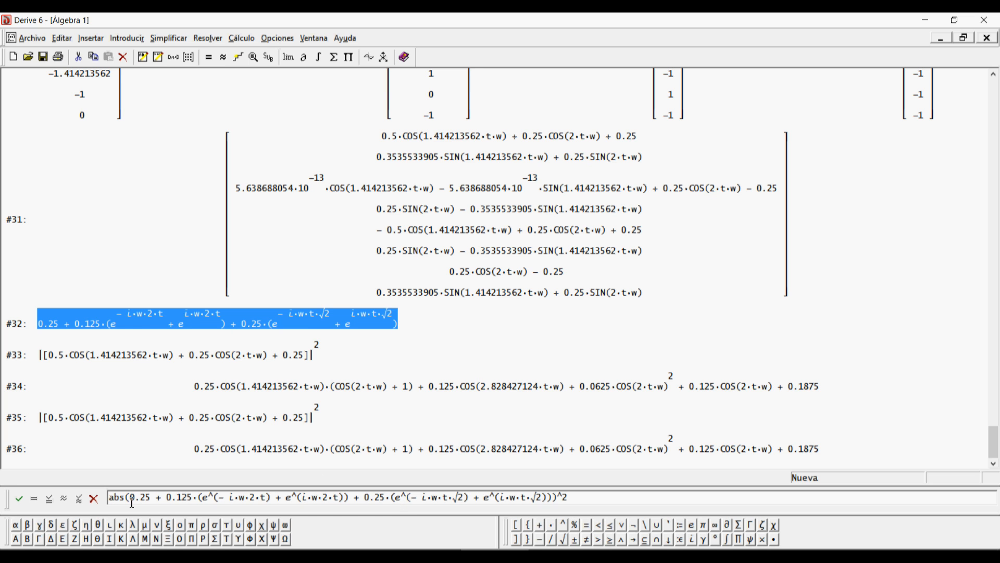
key("Return")
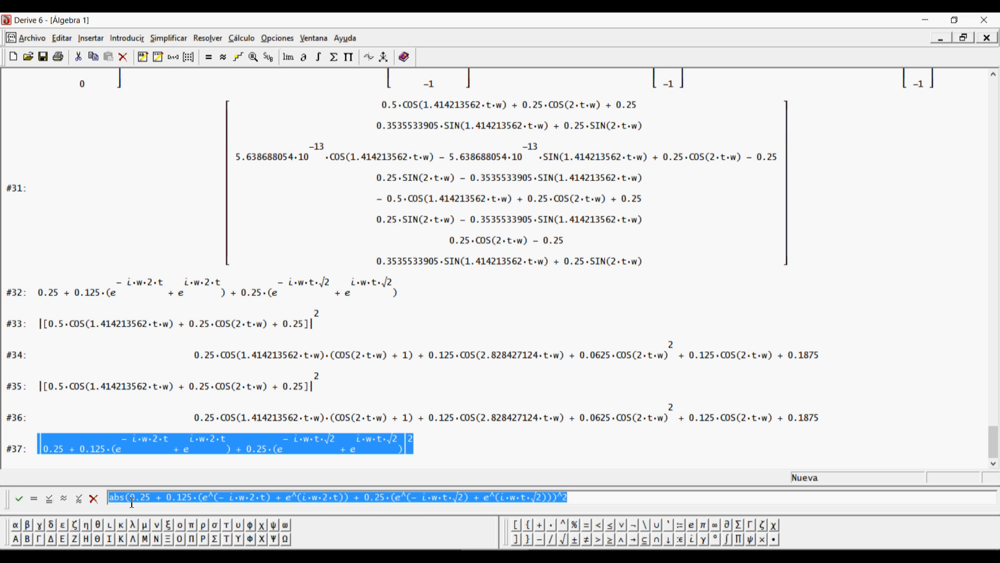
left_click(230, 63)
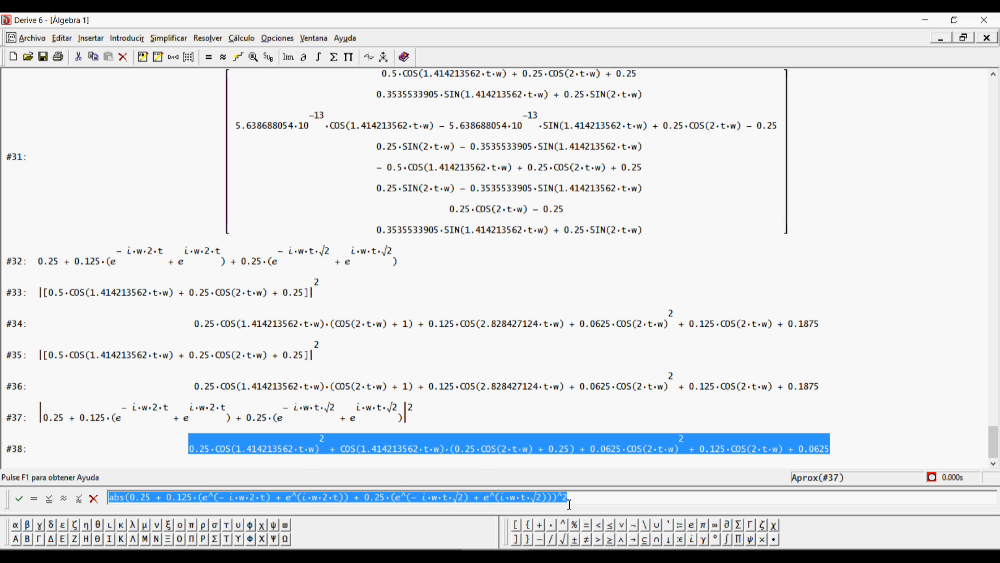
Step: Substitute w = 1 in the approximated probability expression #34
left_click(318, 326)
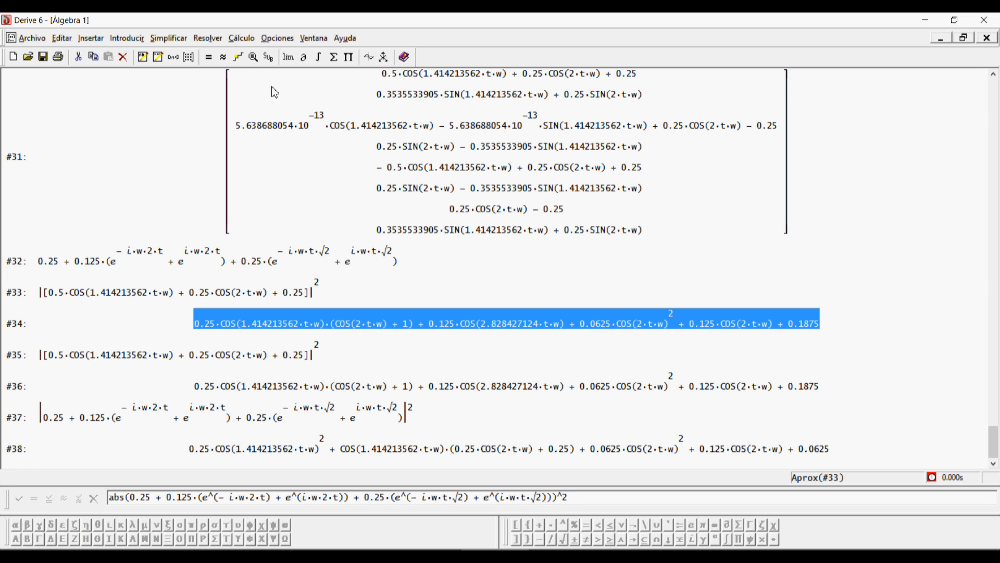
left_click(267, 56)
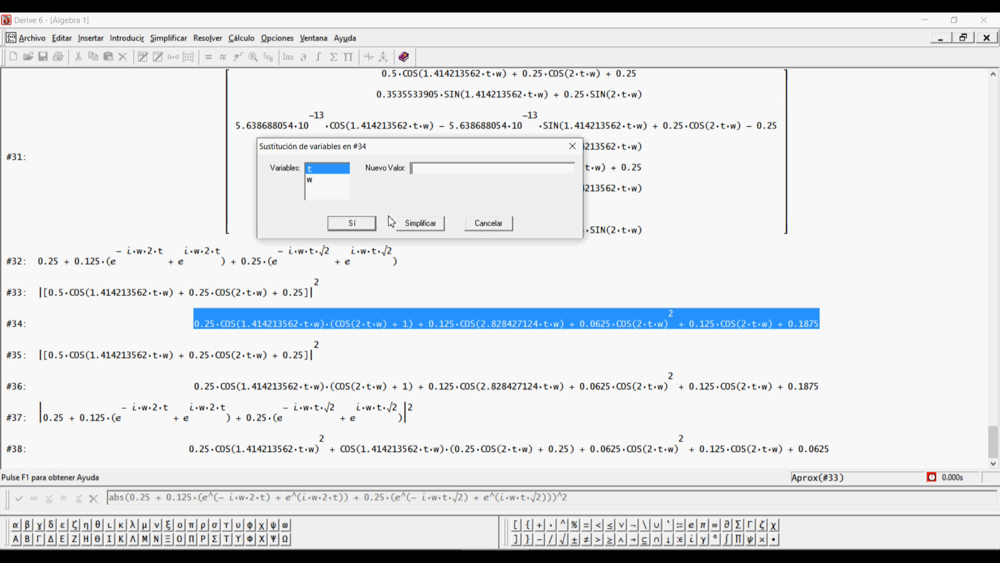
left_click(319, 180)
left_click(433, 169)
type("1")
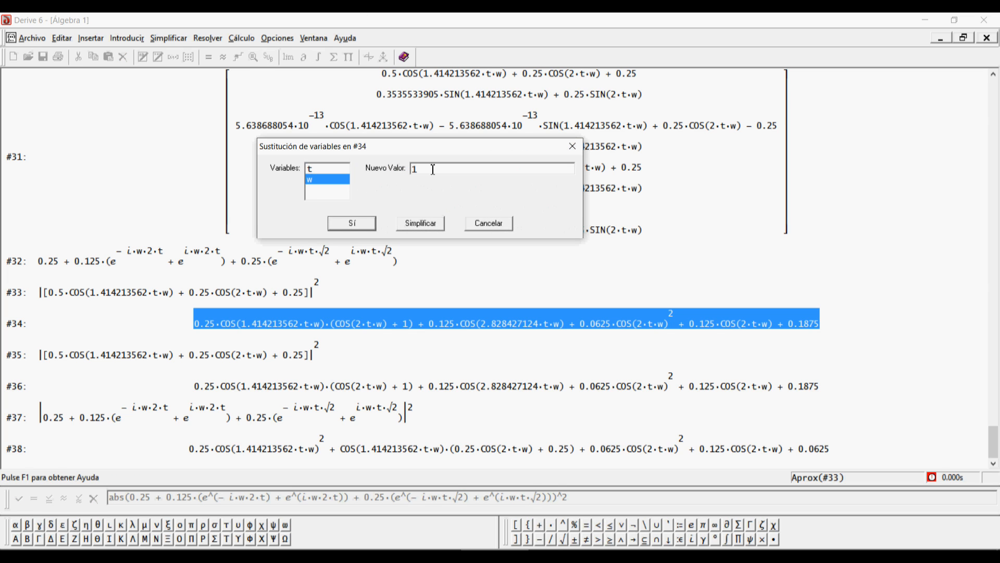
left_click(364, 224)
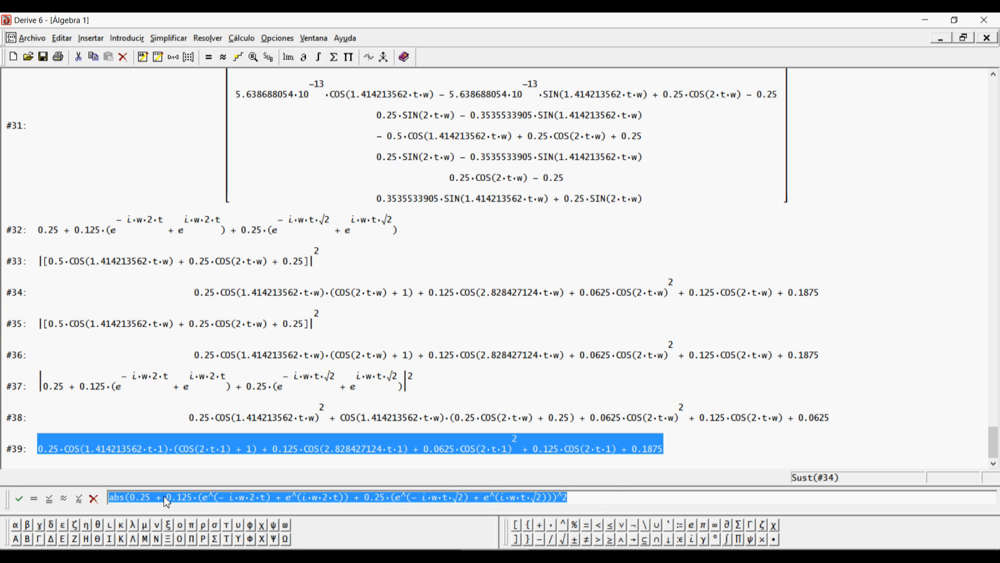
Step: Plot the substituted expression #39 in a 2D graph window at a 1:1 scale
left_click(370, 58)
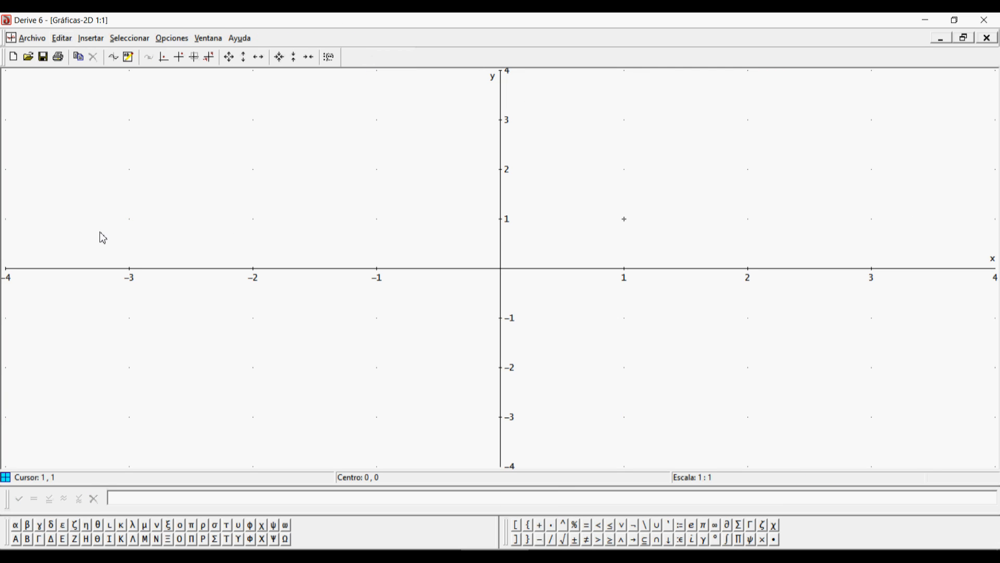
left_click(114, 60)
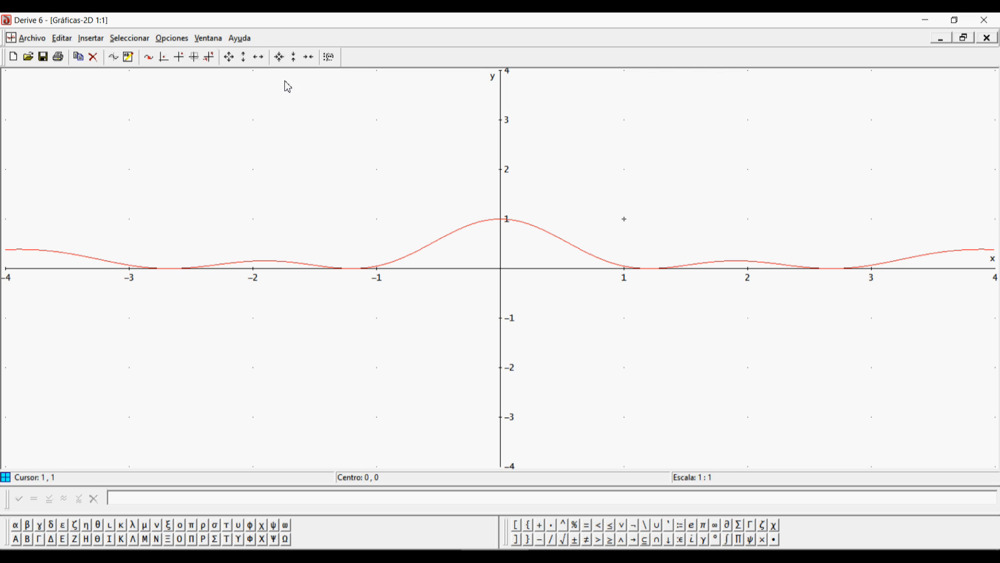
left_click(259, 57)
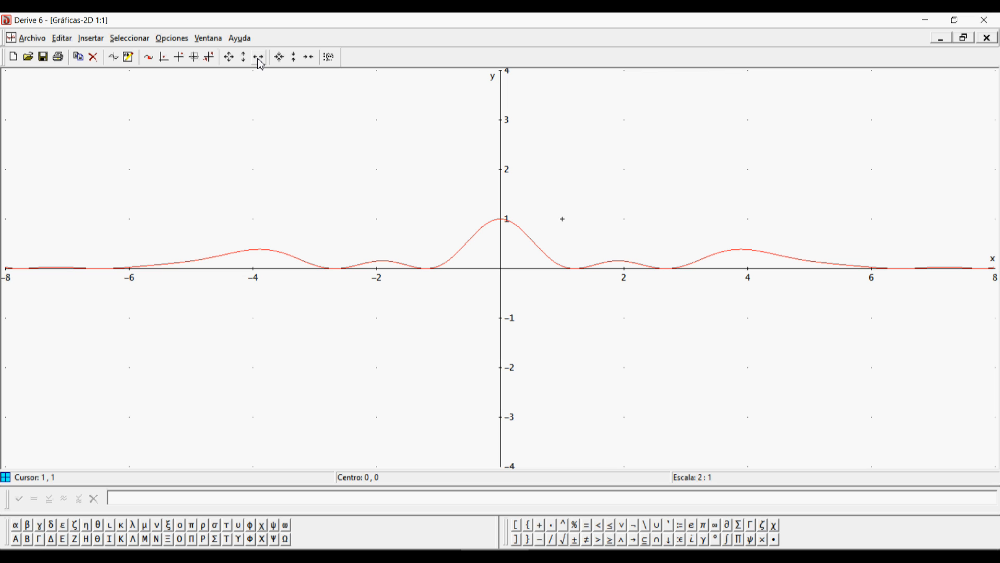
left_click(310, 57)
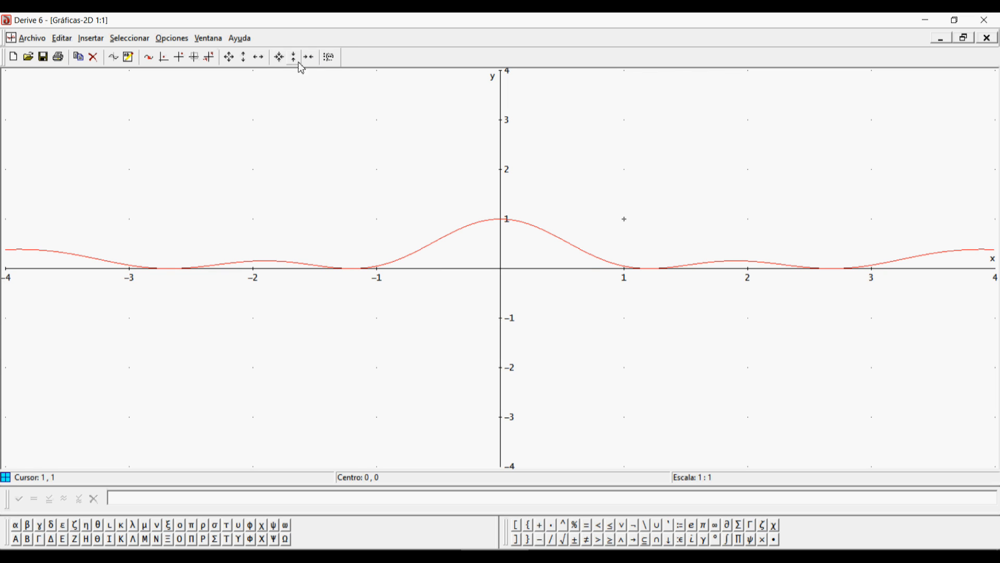
left_click(230, 58)
left_click(280, 59)
Step: Plot the same expression #39 repeatedly over the existing curve
left_click(119, 62)
left_click(119, 61)
left_click(119, 61)
left_click(119, 62)
left_click(118, 62)
left_click(118, 62)
left_click(119, 63)
left_click(120, 64)
left_click(120, 66)
left_click(119, 65)
left_click(119, 66)
Step: Substitute w = 1 in the algebra window's expression #36 and plot the resulting expression over the existing curve
left_click(329, 57)
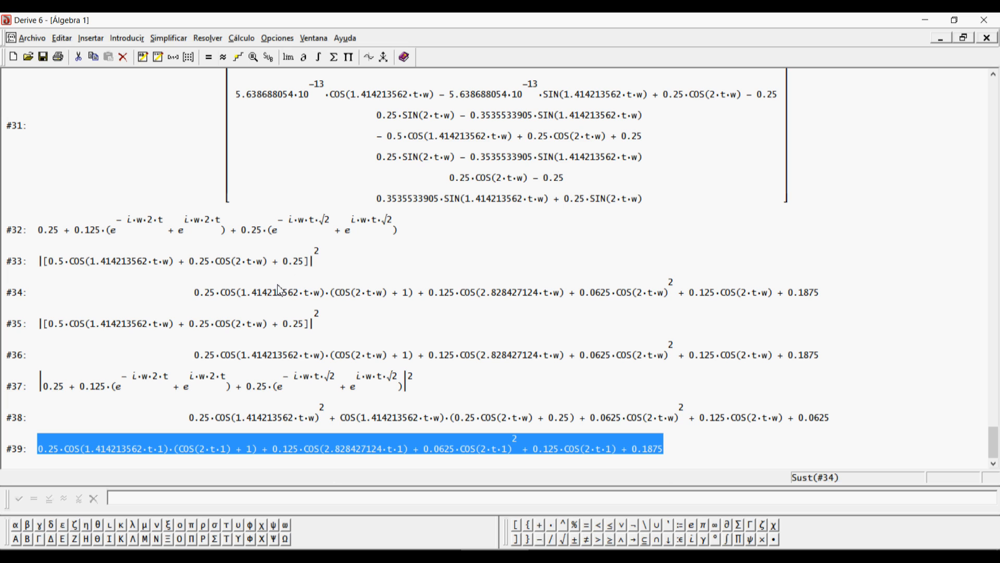
left_click(388, 362)
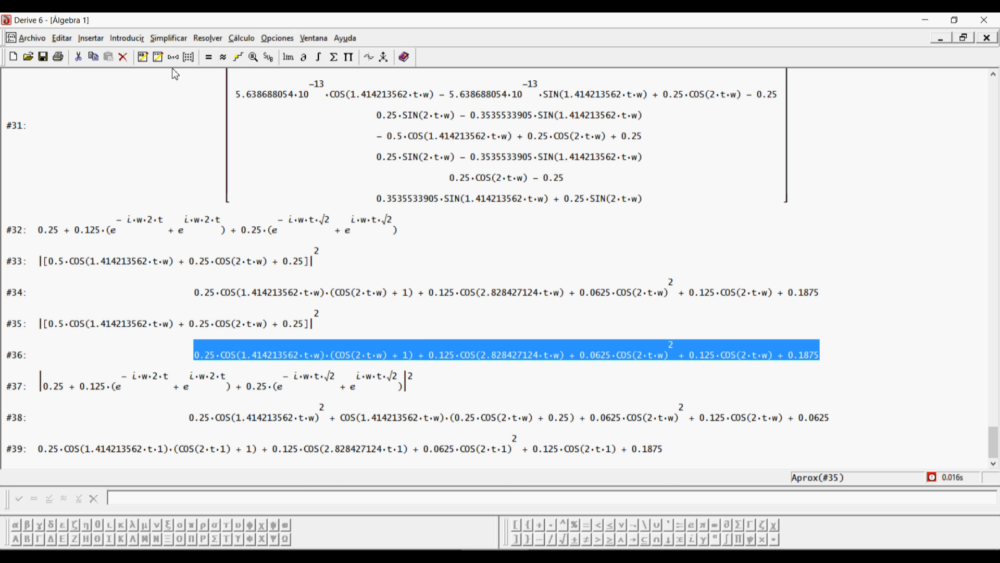
left_click(266, 58)
left_click(328, 179)
left_click(455, 167)
type("1")
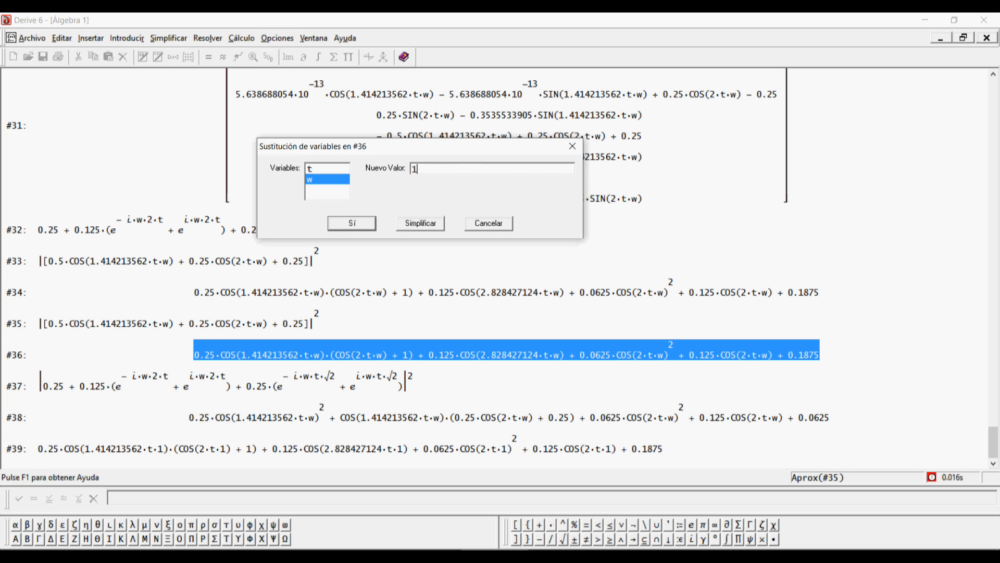
left_click(371, 224)
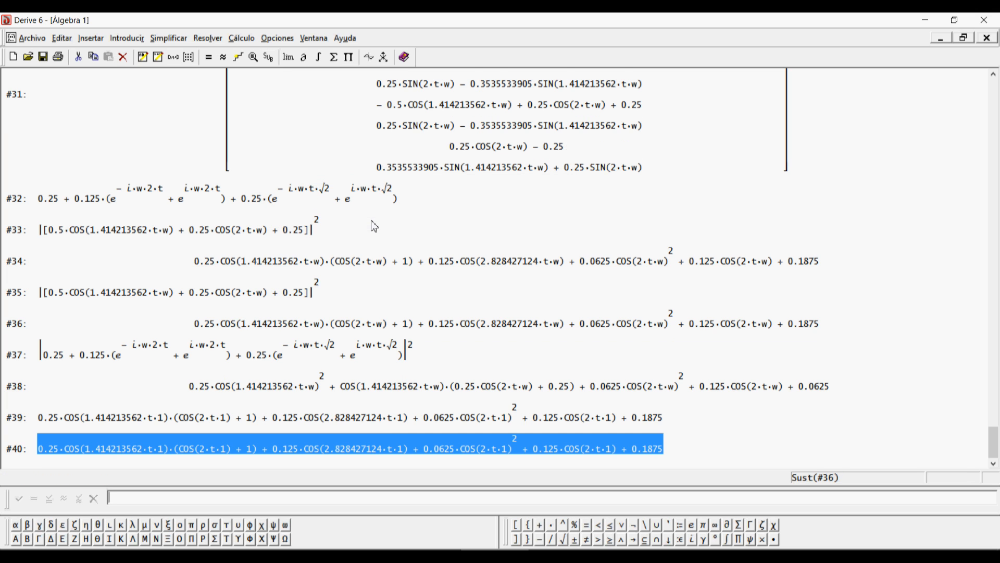
left_click(373, 63)
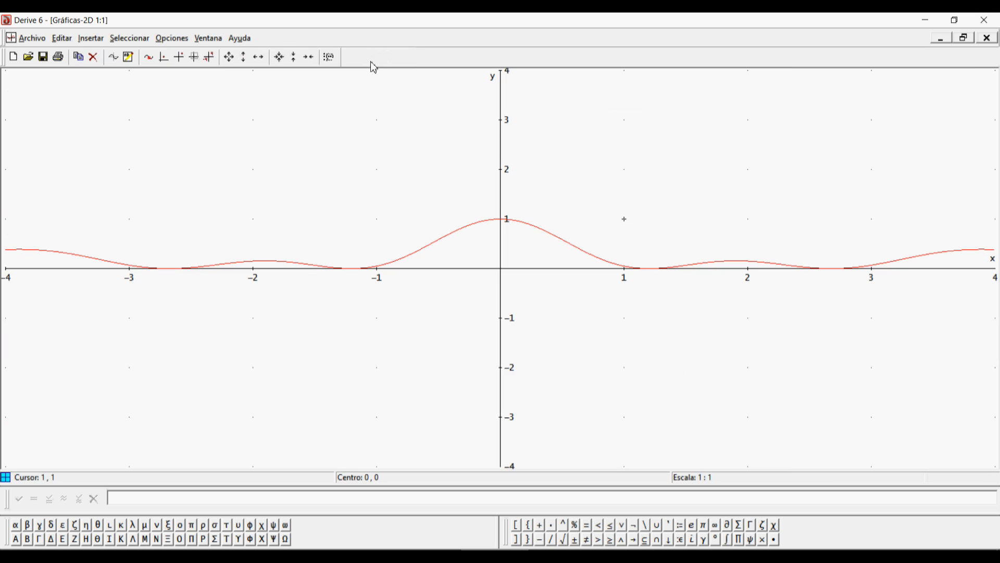
left_click(116, 61)
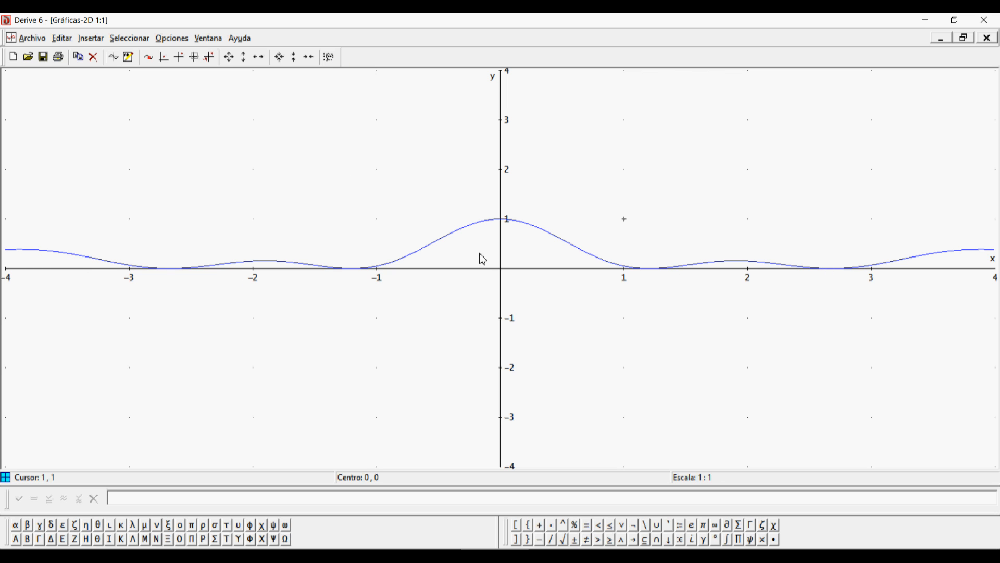
Step: Substitute w = 1 in expression #38 and plot the resulting expression over the other two probability curves
left_click(333, 58)
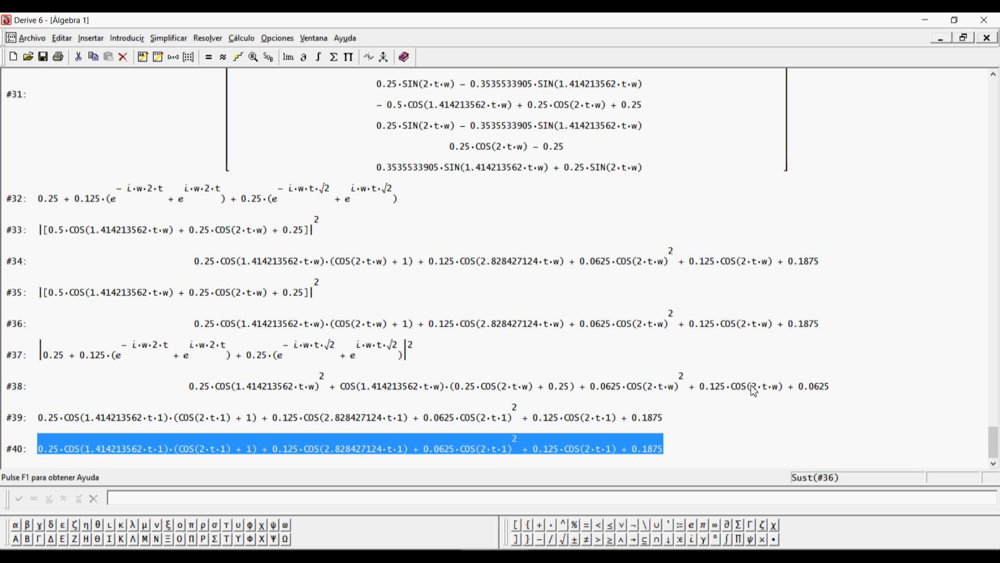
left_click(279, 390)
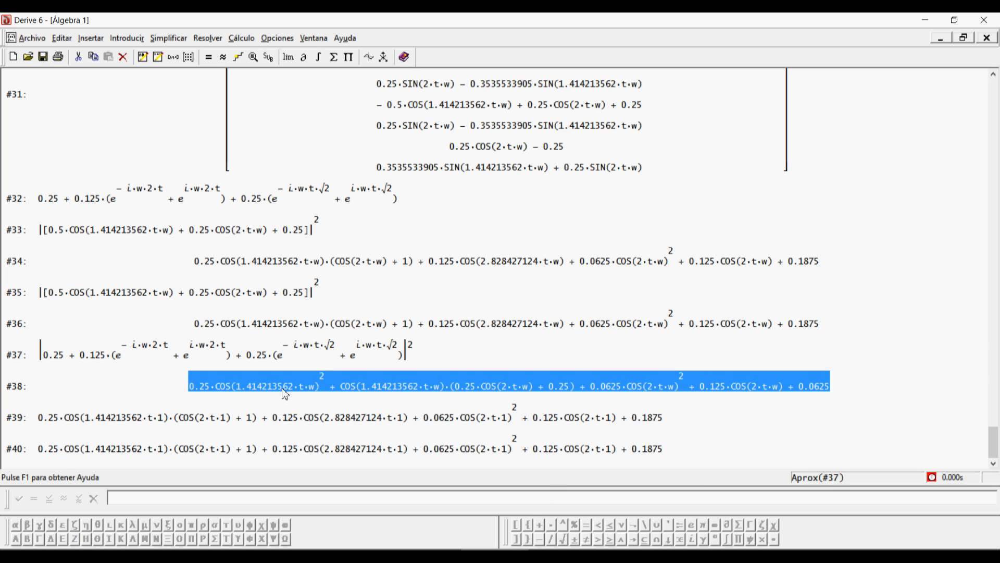
left_click(270, 57)
left_click(317, 180)
left_click(440, 168)
type("1")
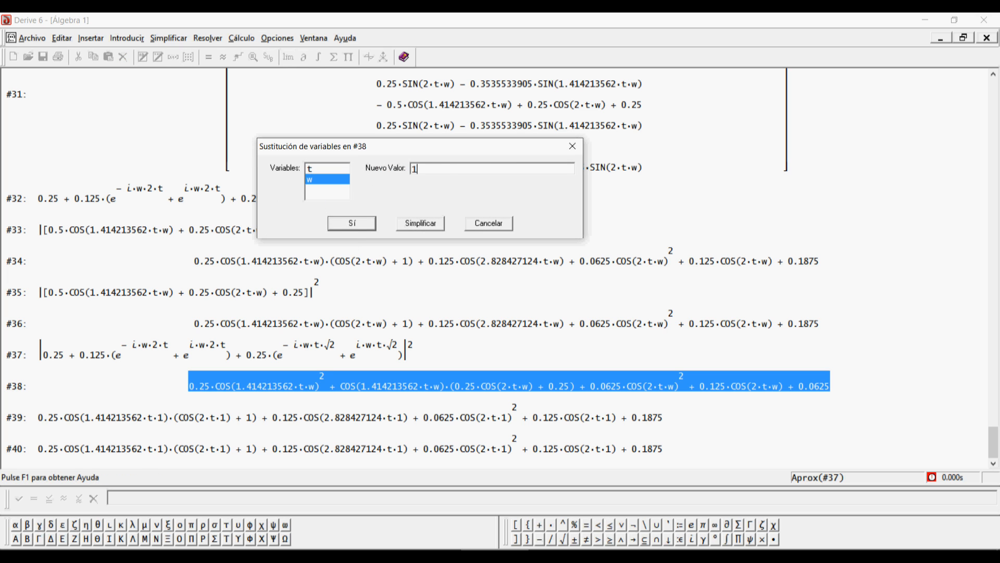
left_click(360, 224)
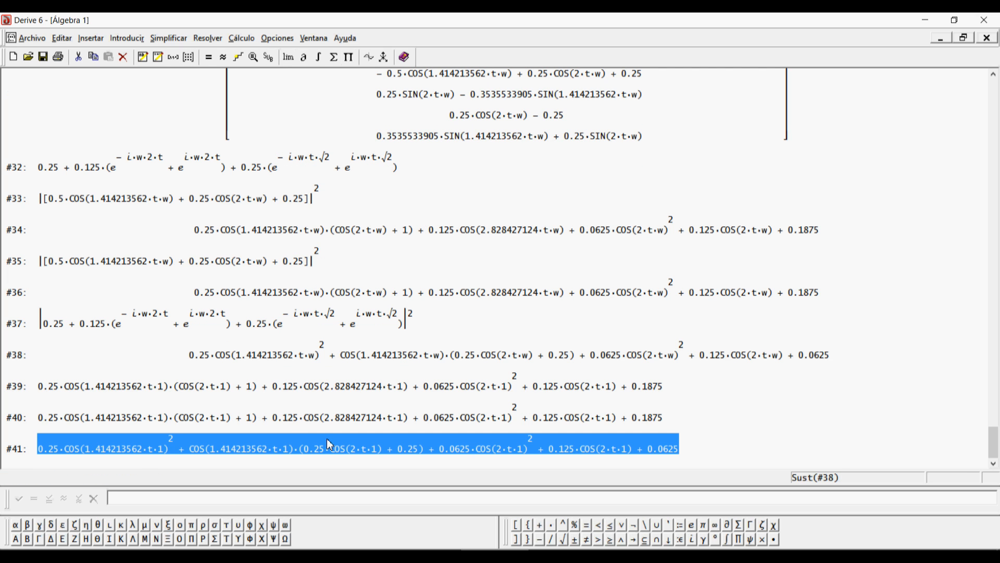
left_click(369, 57)
left_click(127, 59)
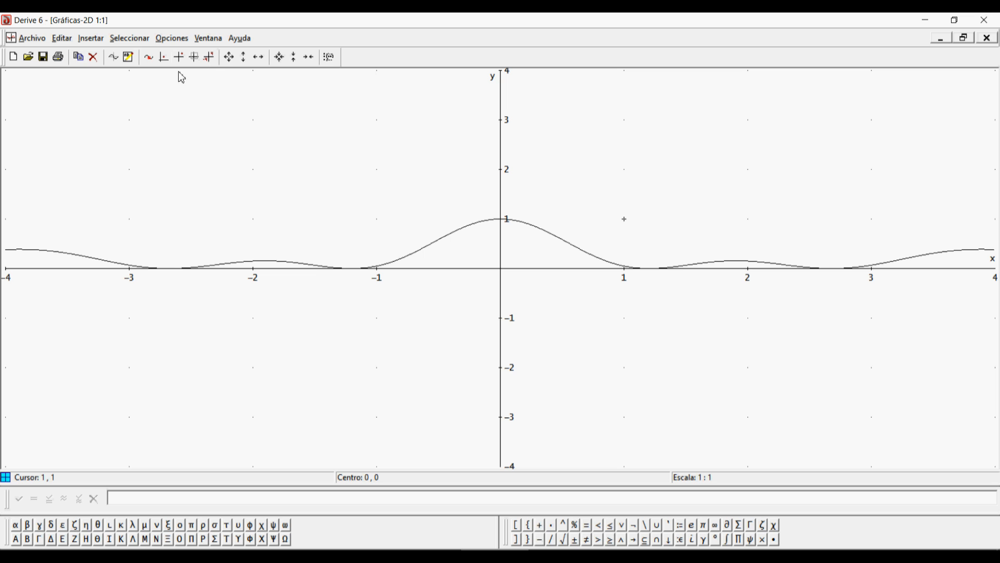
Step: Widen the 2D graph to a 5:2 scale and examine the peaks of the atom 1 probability
left_click(278, 60)
left_click(230, 58)
left_click(232, 60)
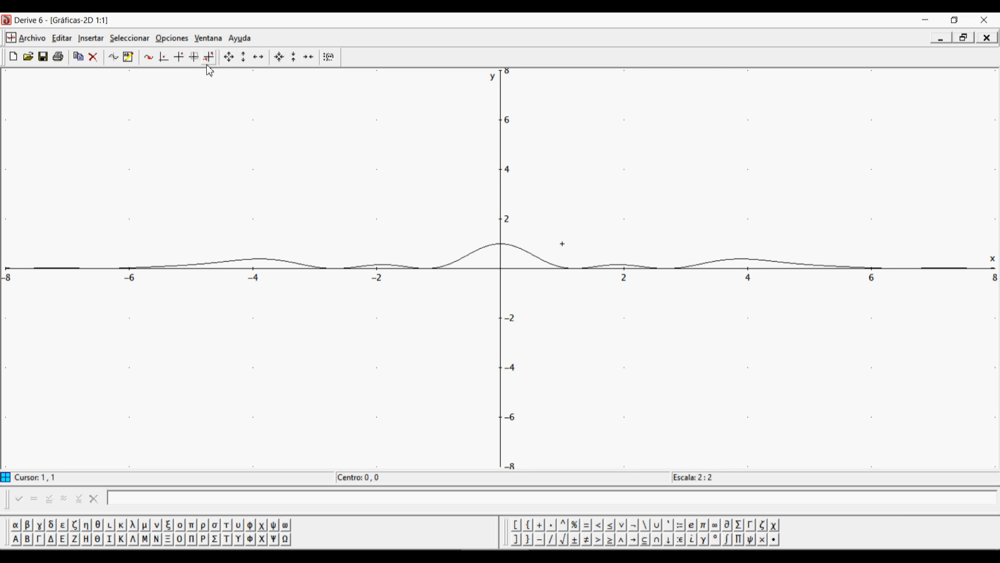
left_click(309, 62)
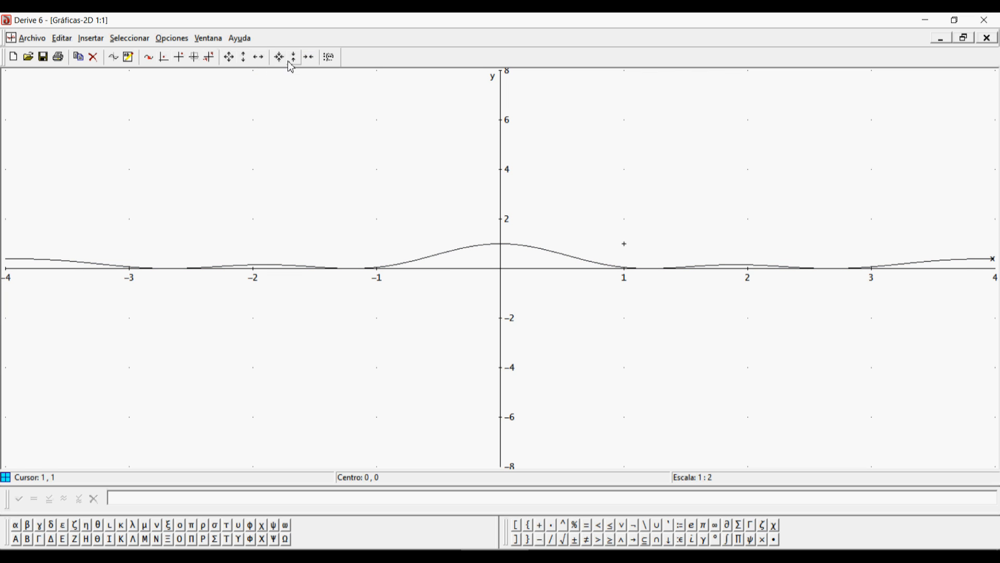
left_click(259, 61)
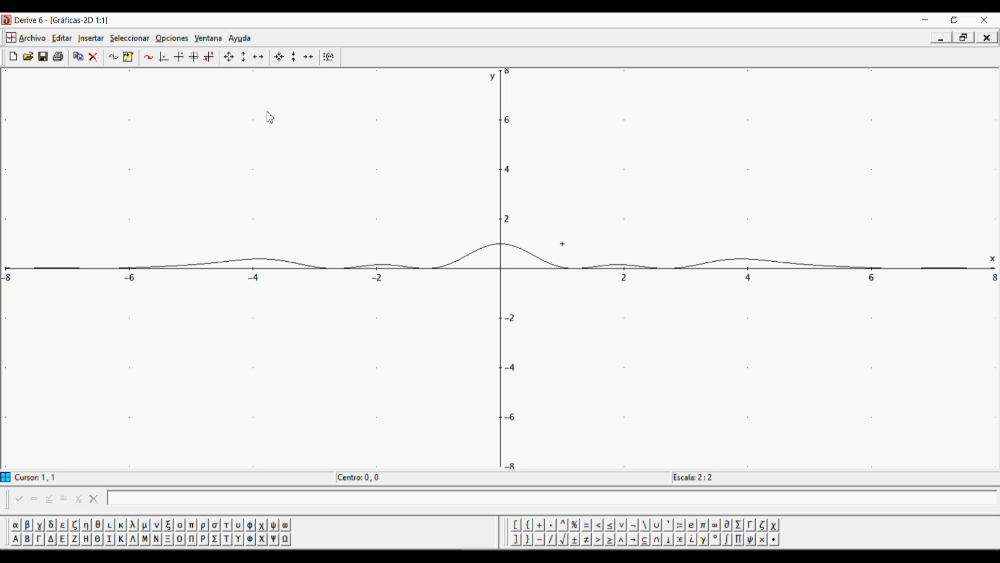
left_click(259, 58)
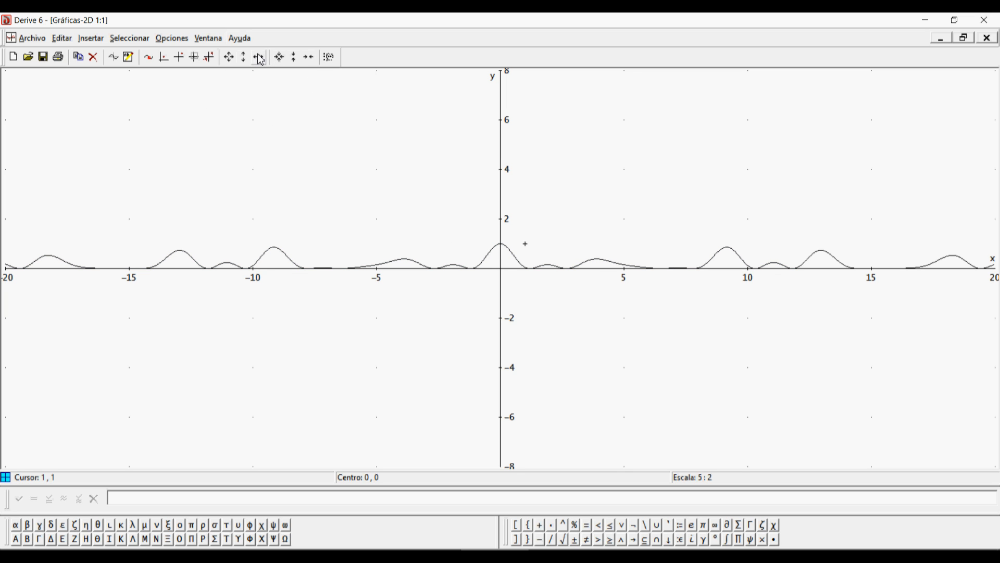
Step: Enter y = 1 as a new algebra line and plot it with the probability curves at a 10:2 scale
left_click(336, 61)
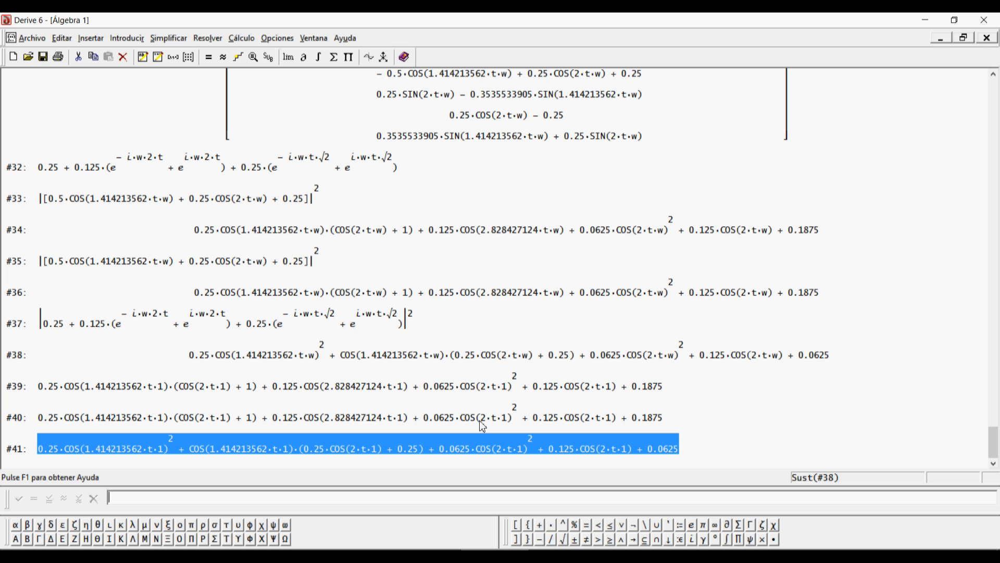
type("y=1")
key("Return")
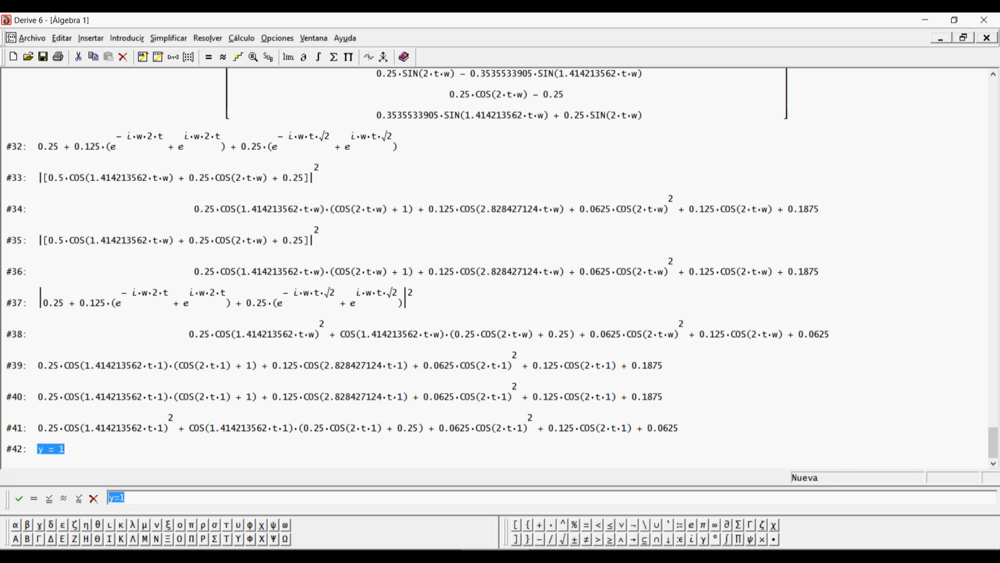
left_click(370, 57)
left_click(115, 60)
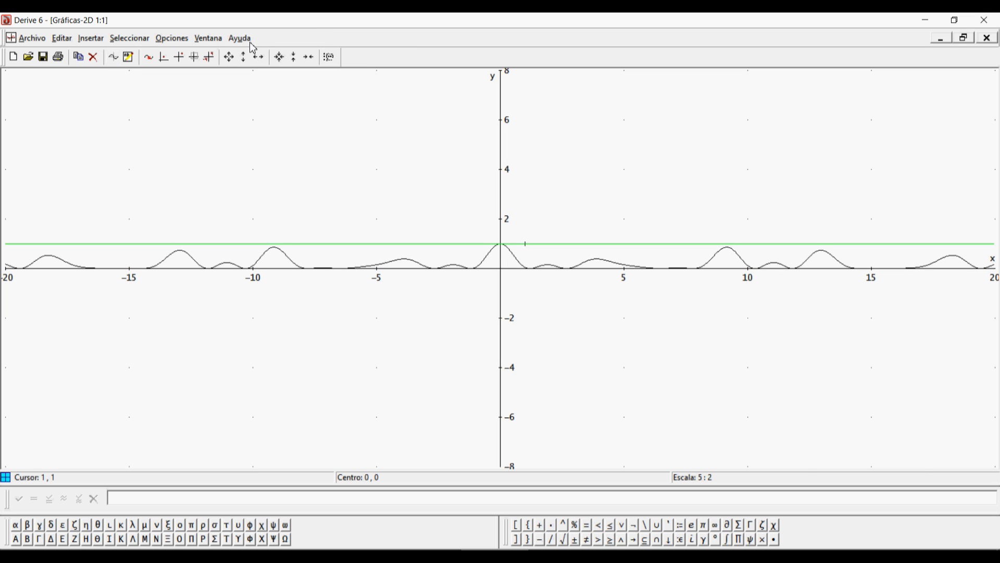
left_click(261, 60)
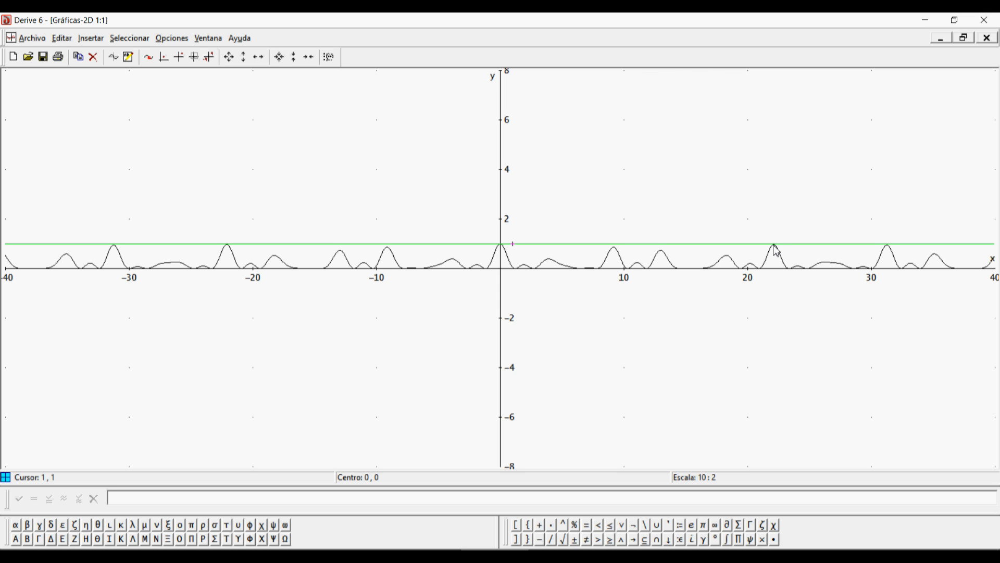
Step: Return to the 2D graph from the algebra window and delete all plotted curves
left_click(330, 57)
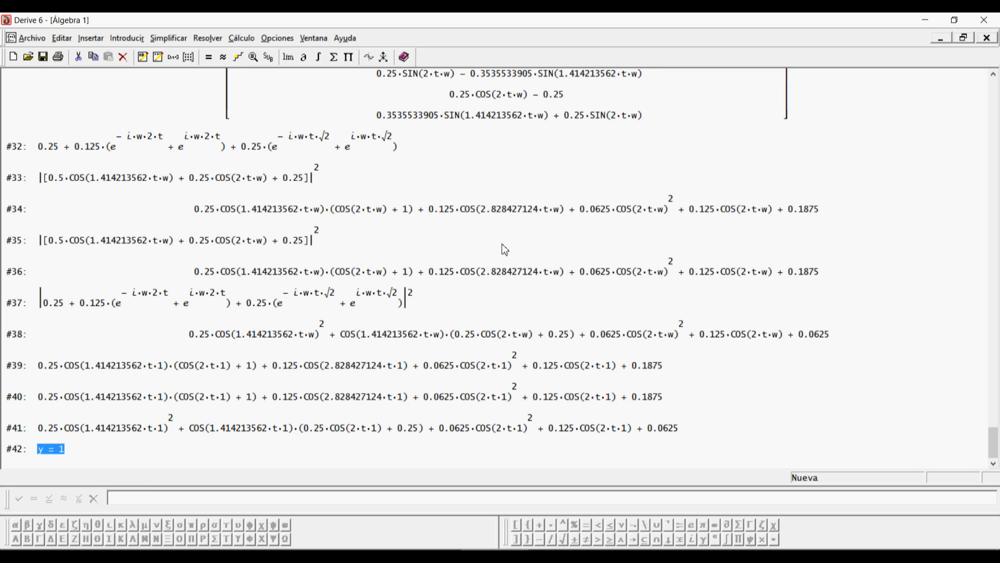
left_click(370, 58)
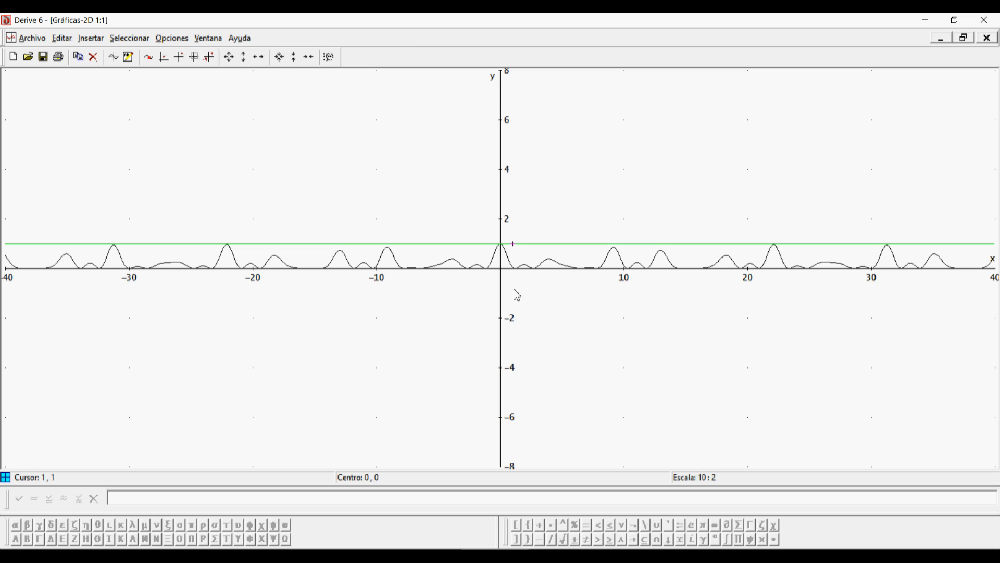
left_click(94, 58)
left_click(94, 58)
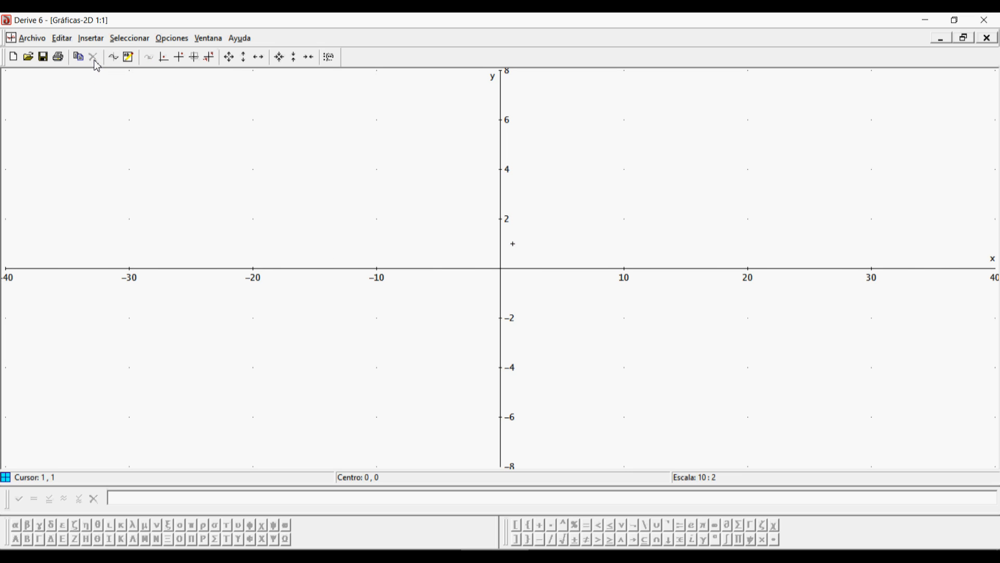
Step: Plot expression #40, the atom 1 probability with w = 1, in the empty 2D graph
left_click(330, 60)
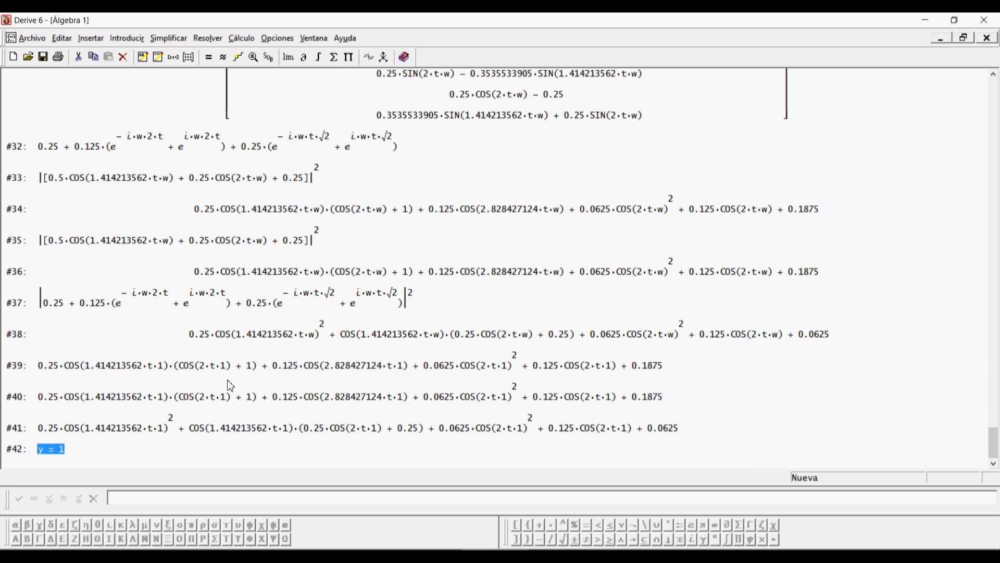
left_click(289, 402)
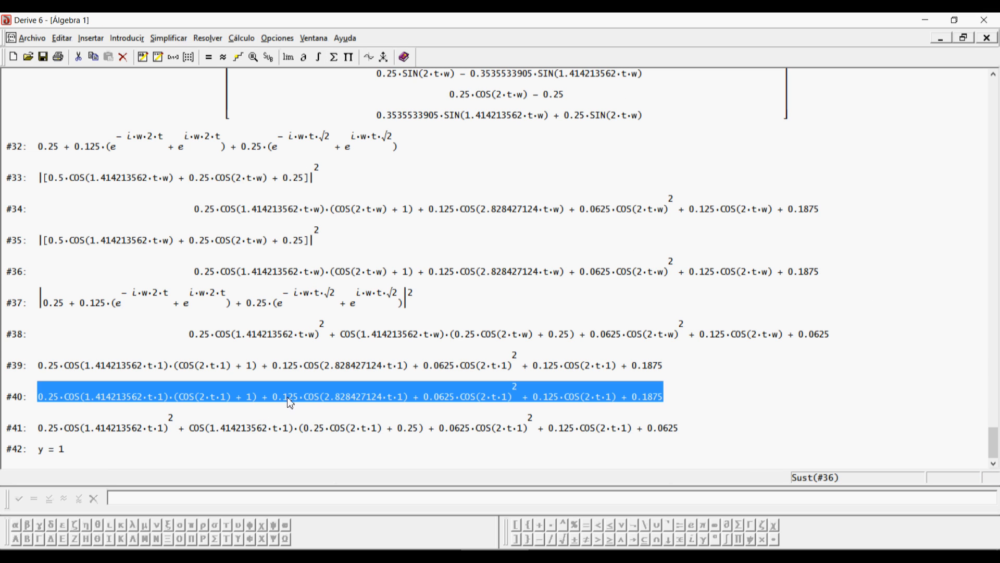
left_click(370, 59)
left_click(113, 58)
left_click(112, 60)
left_click(112, 61)
left_click(112, 60)
left_click(112, 60)
left_click(113, 61)
left_click(112, 61)
left_click(112, 61)
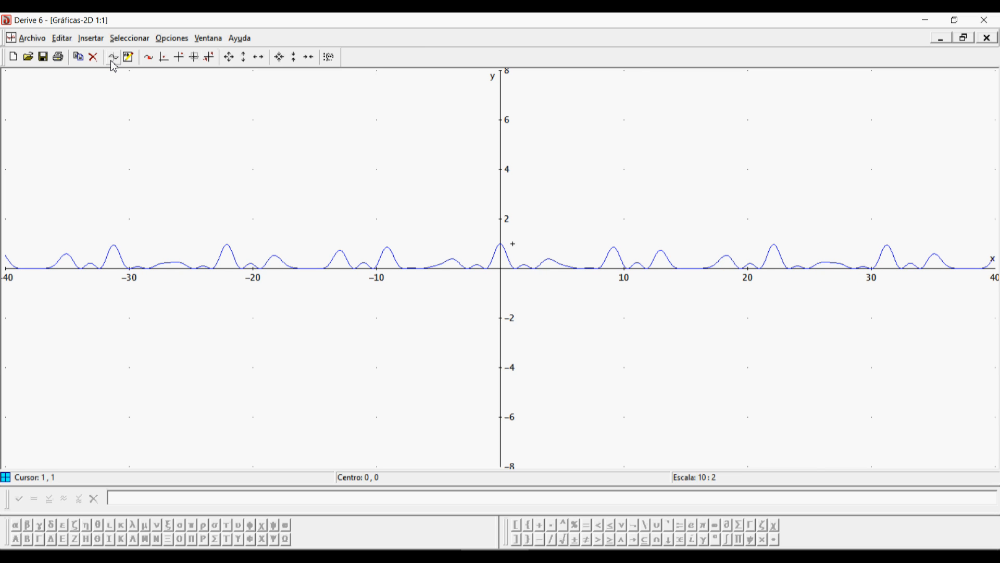
Step: Substitute w = 2 in expression #36 of the algebra window without simplifying
left_click(328, 57)
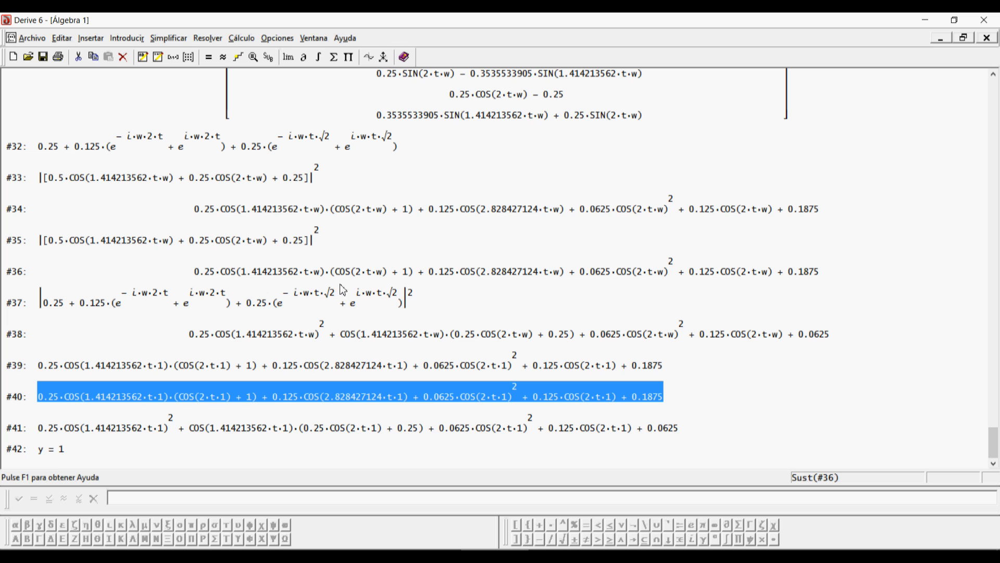
left_click(312, 281)
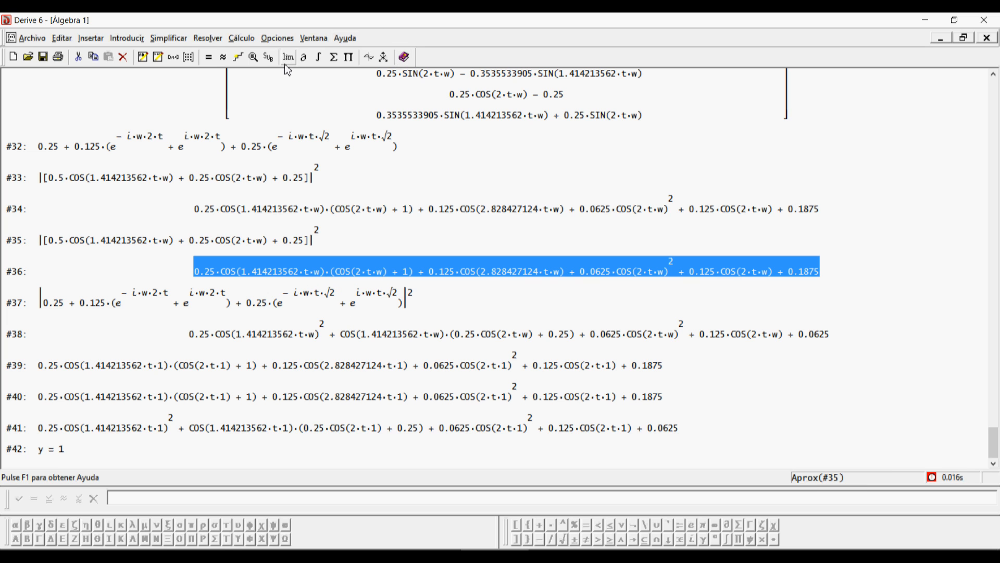
left_click(270, 58)
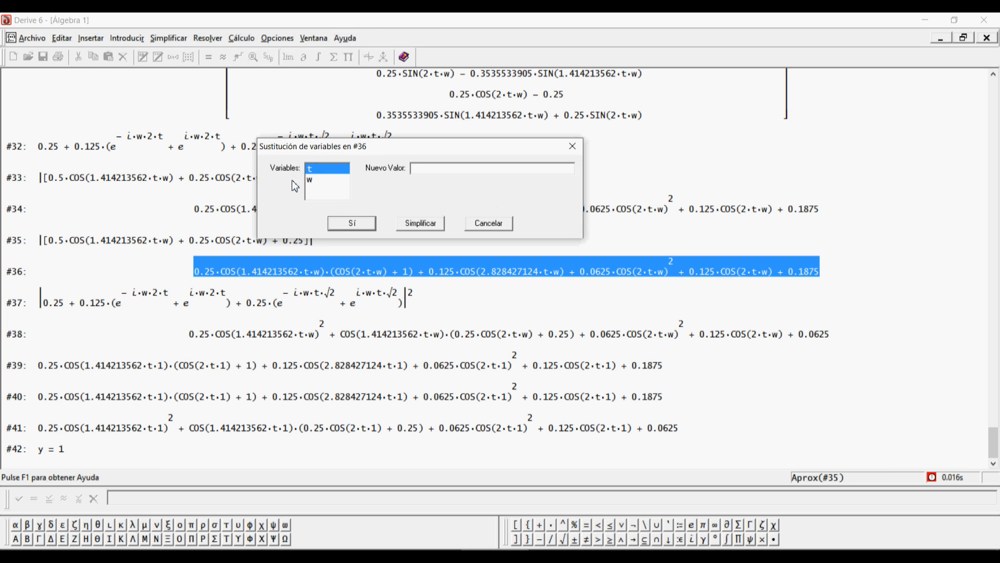
left_click(323, 179)
left_click(444, 171)
type("2")
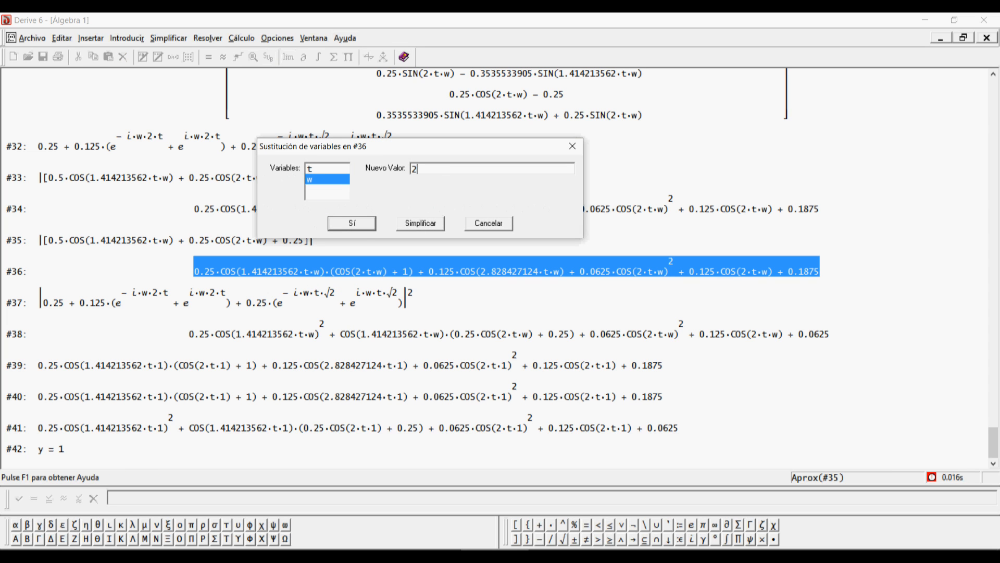
left_click(367, 223)
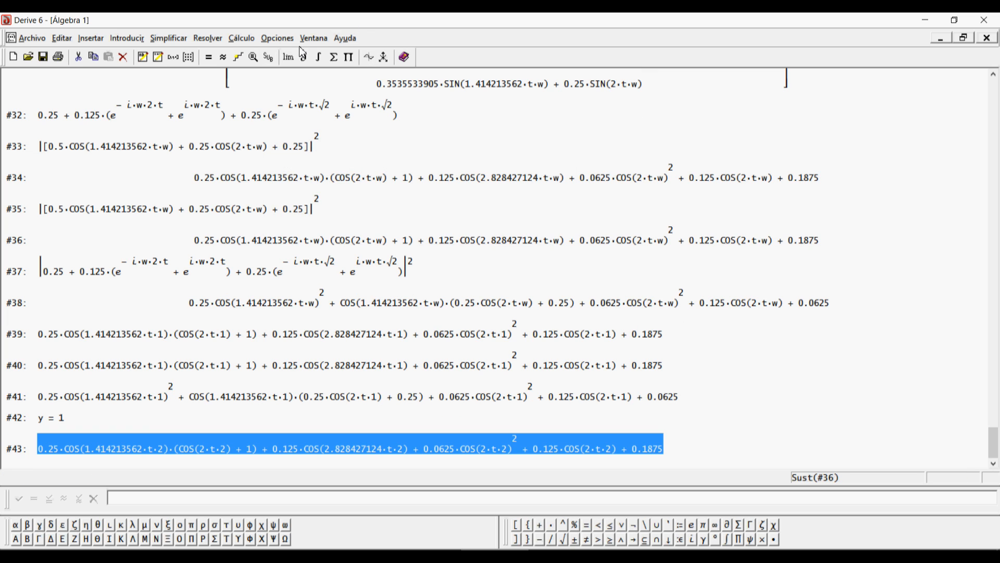
Step: Plot the w = 2 expression #43 over the w = 1 curve and change the graph scale to 5:2
left_click(370, 57)
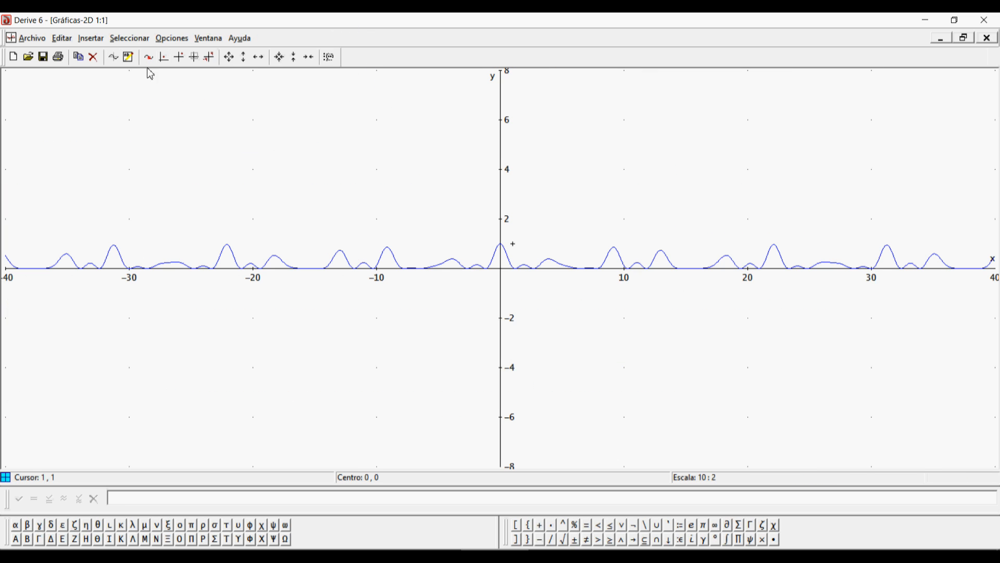
left_click(113, 58)
left_click(111, 58)
left_click(111, 58)
left_click(111, 58)
left_click(112, 59)
left_click(113, 60)
left_click(113, 60)
left_click(113, 60)
left_click(112, 59)
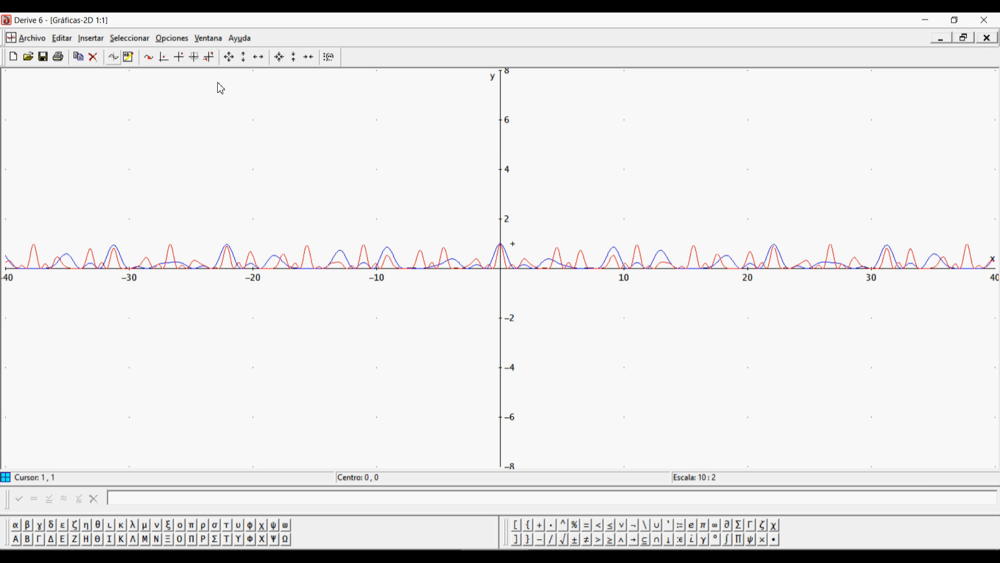
left_click(309, 60)
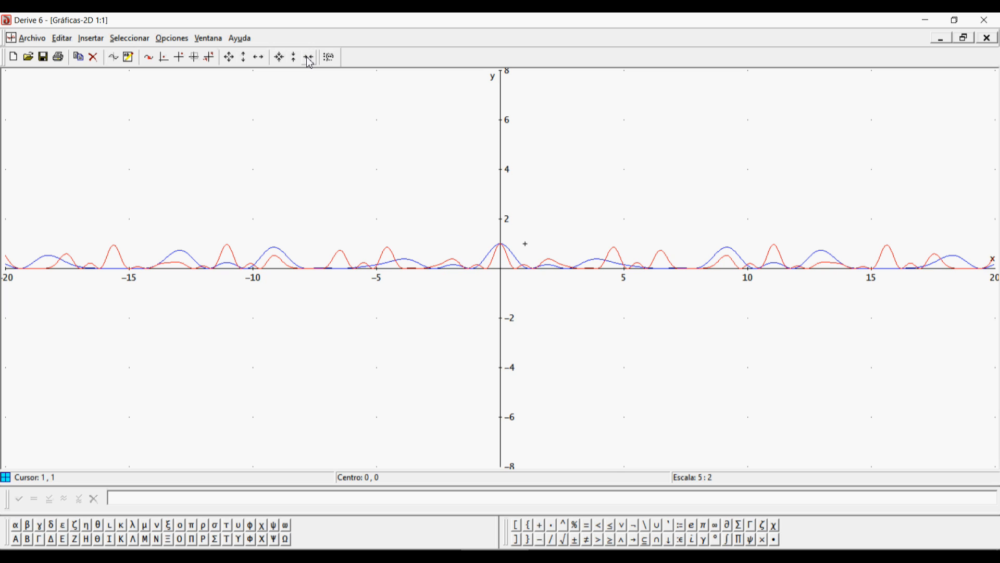